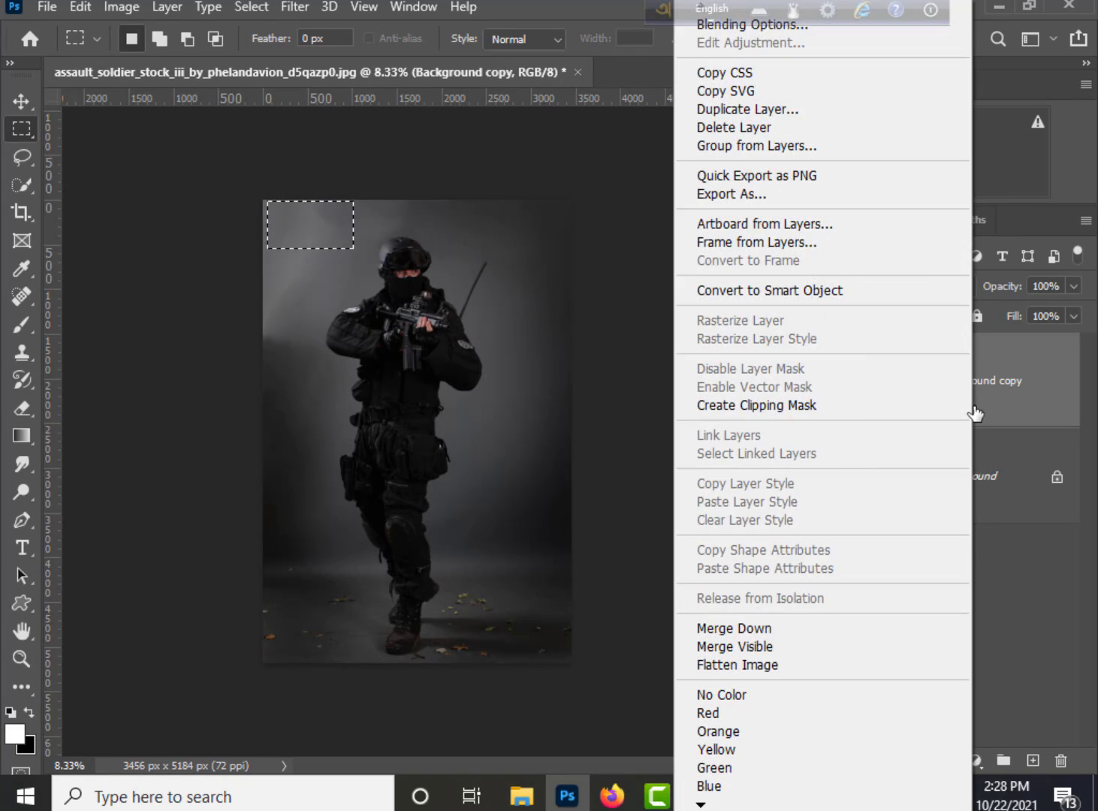
Clear the rectangular selection in the upper corner of the soldier photo
{"action": "left_click", "coordinate": [978, 411]}
{"action": "key", "text": "ctrl+d"}
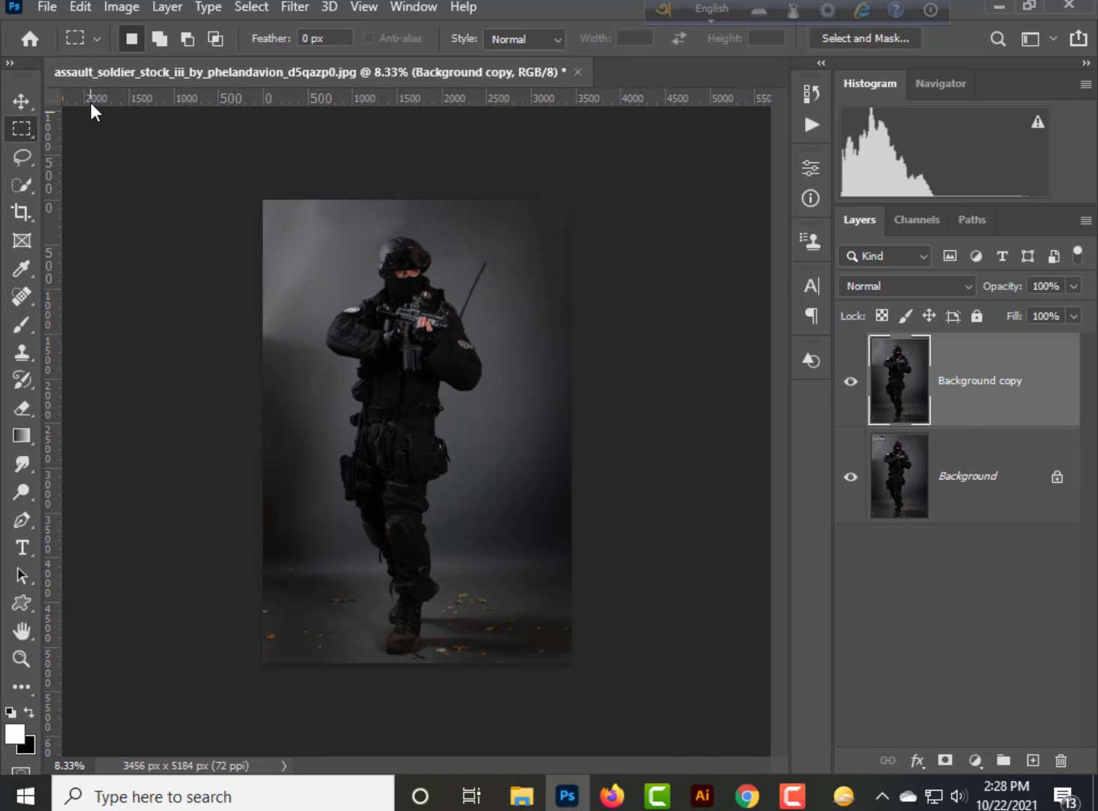
{"action": "right_click", "coordinate": [20, 191]}
{"action": "left_click", "coordinate": [79, 185]}
{"action": "left_click_drag", "start_coordinate": [309, 200], "coordinate": [520, 663]}
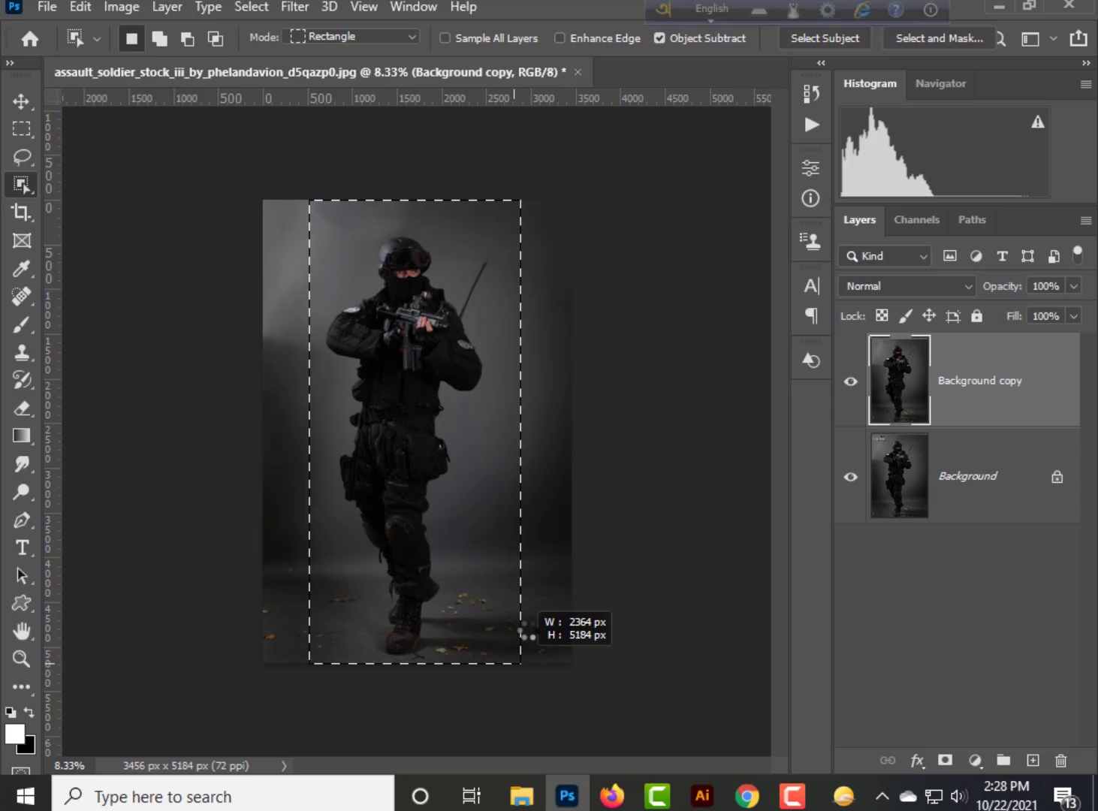
{"action": "left_click_drag", "start_coordinate": [521, 663], "coordinate": [520, 663]}
{"action": "left_click", "coordinate": [481, 592]}
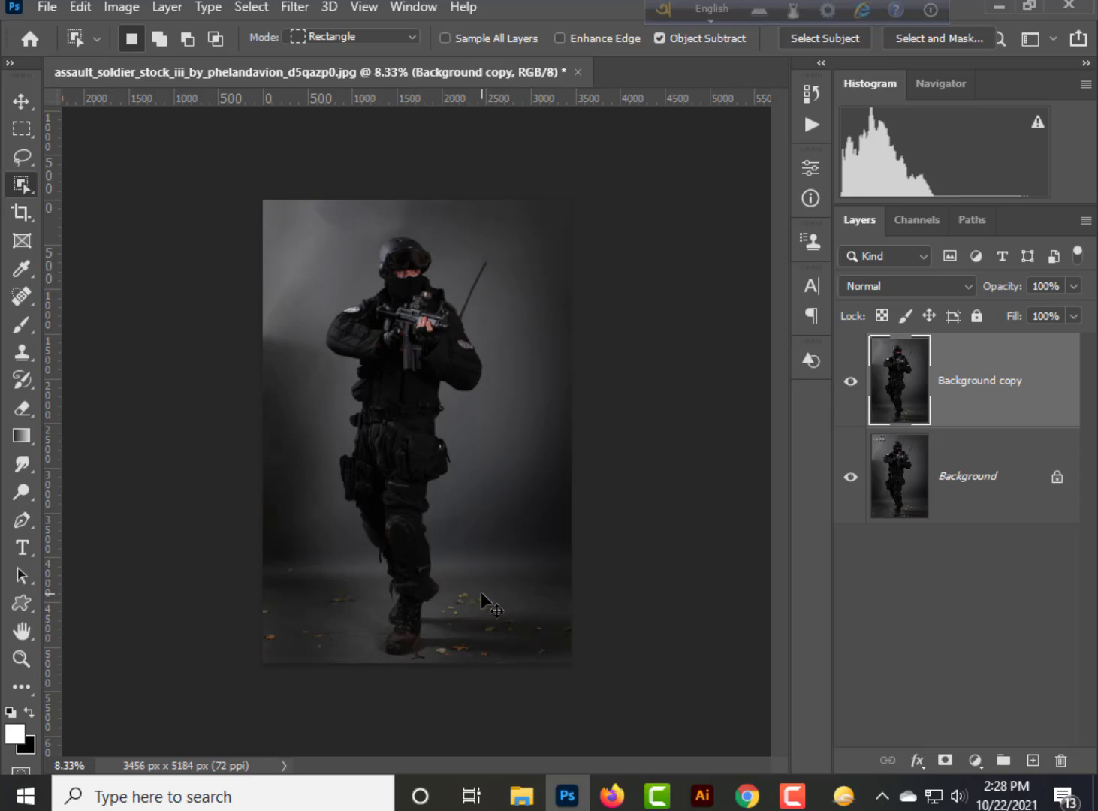
Select the soldier automatically as the subject on the Background copy layer and expand the selection outline
{"action": "left_click", "coordinate": [251, 7]}
{"action": "left_click", "coordinate": [277, 257]}
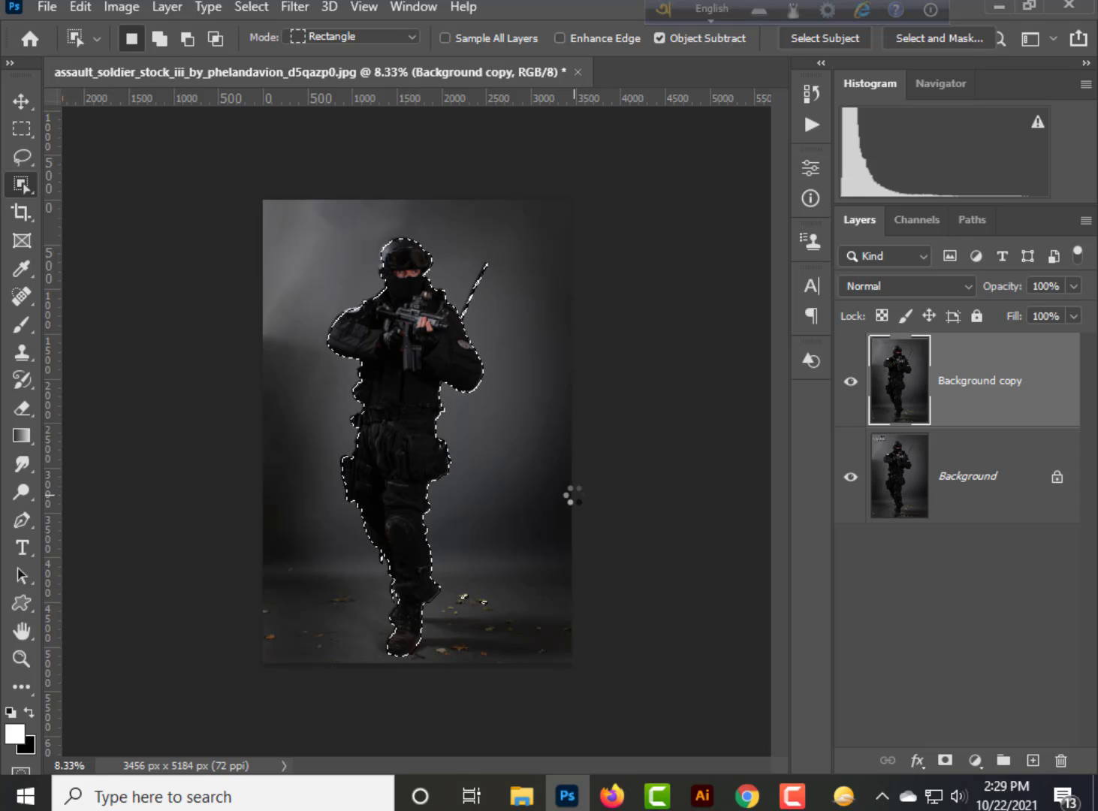
{"action": "left_click", "coordinate": [251, 7]}
{"action": "mouse_move", "coordinate": [418, 334]}
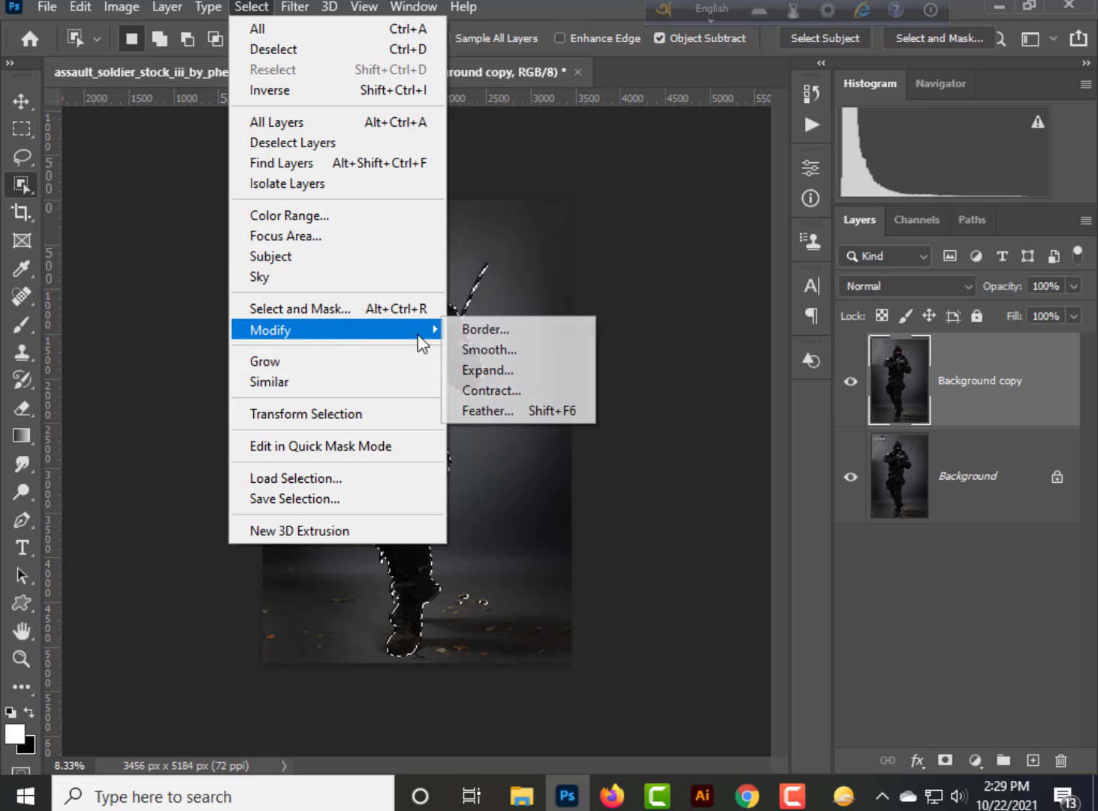
{"action": "left_click", "coordinate": [493, 369]}
{"action": "left_click", "coordinate": [660, 238]}
Fill the selected soldier area with Content-Aware contents, with Color Adaptation on, Normal mode and 100% opacity
{"action": "left_click", "coordinate": [80, 7]}
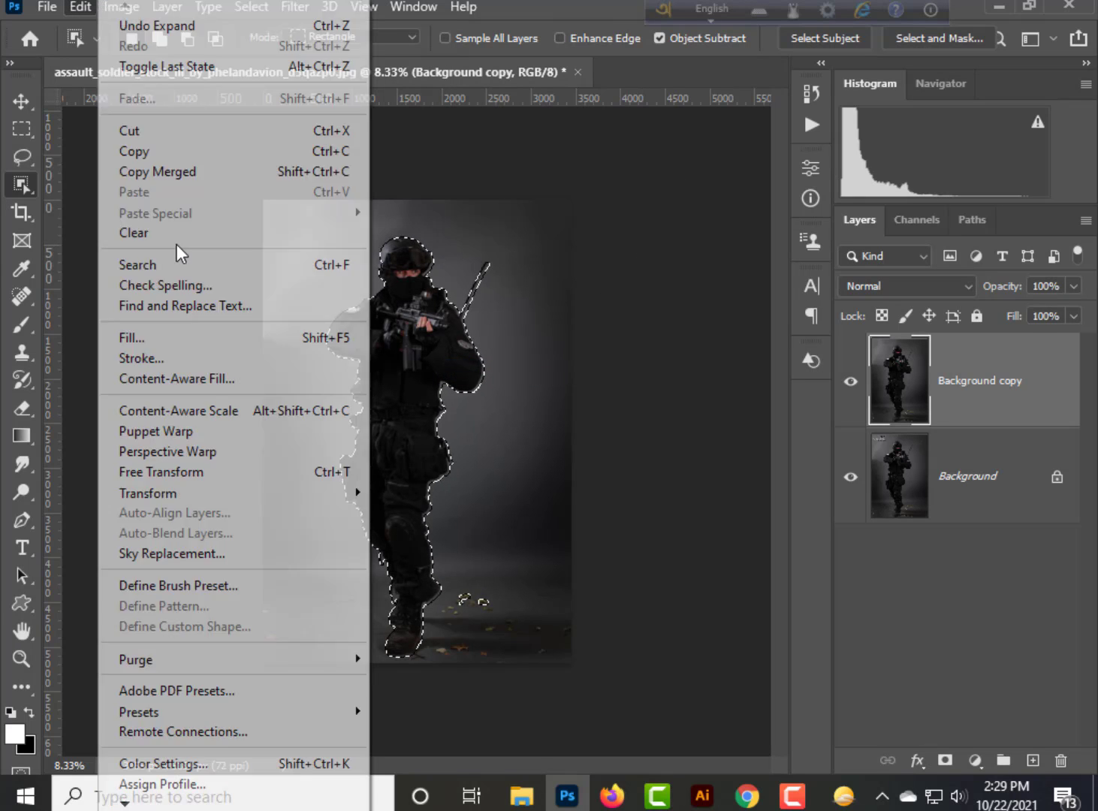
{"action": "left_click", "coordinate": [349, 340]}
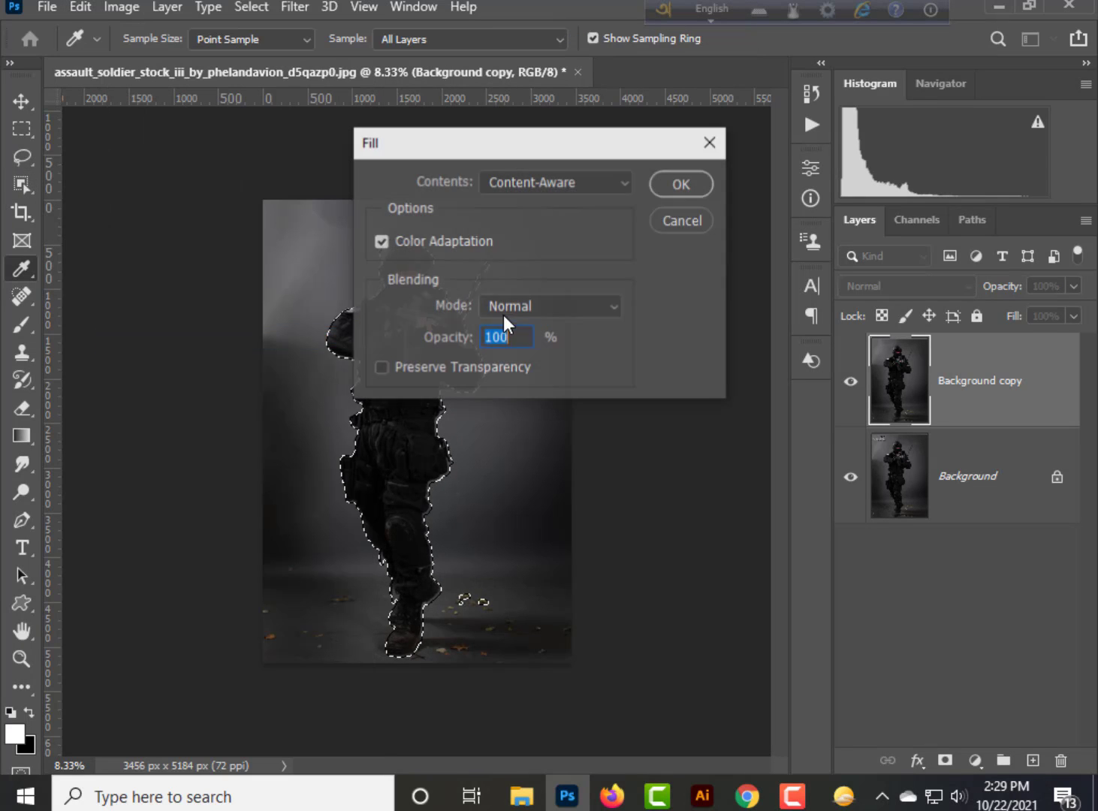
{"action": "left_click", "coordinate": [674, 185]}
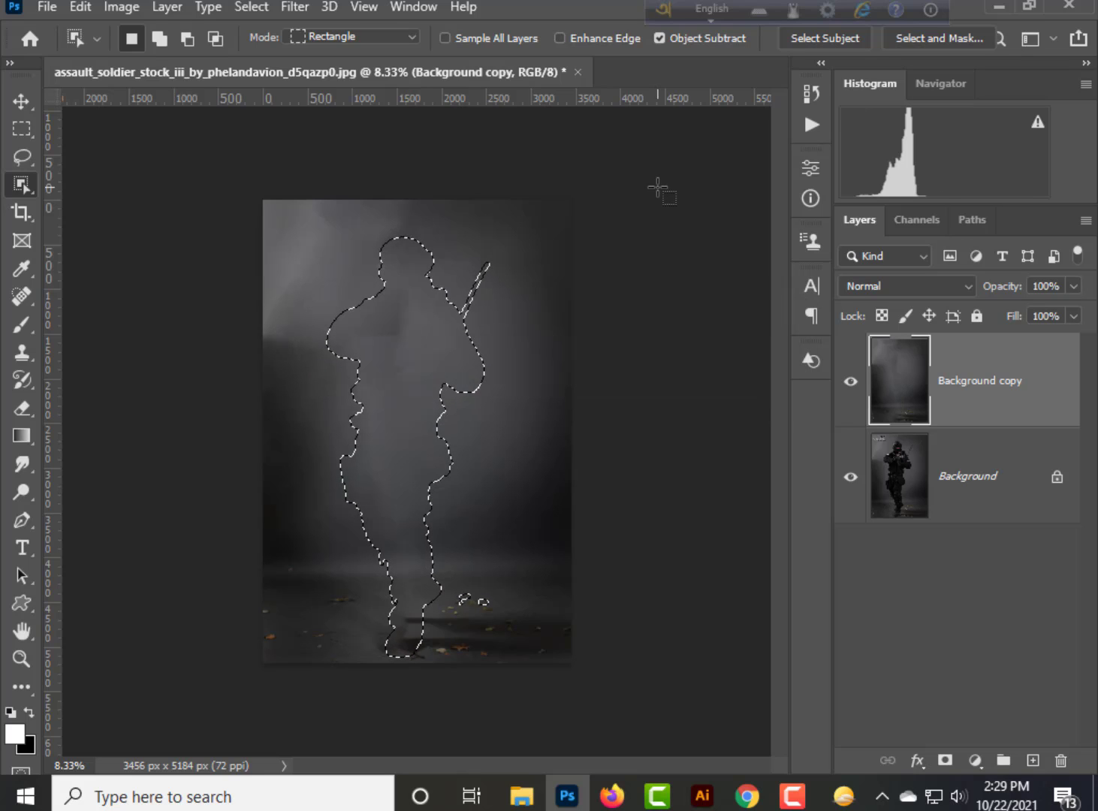
Place the soloider cut-out image from the Desktop folder into the document at 100% scale
{"action": "left_click", "coordinate": [522, 796]}
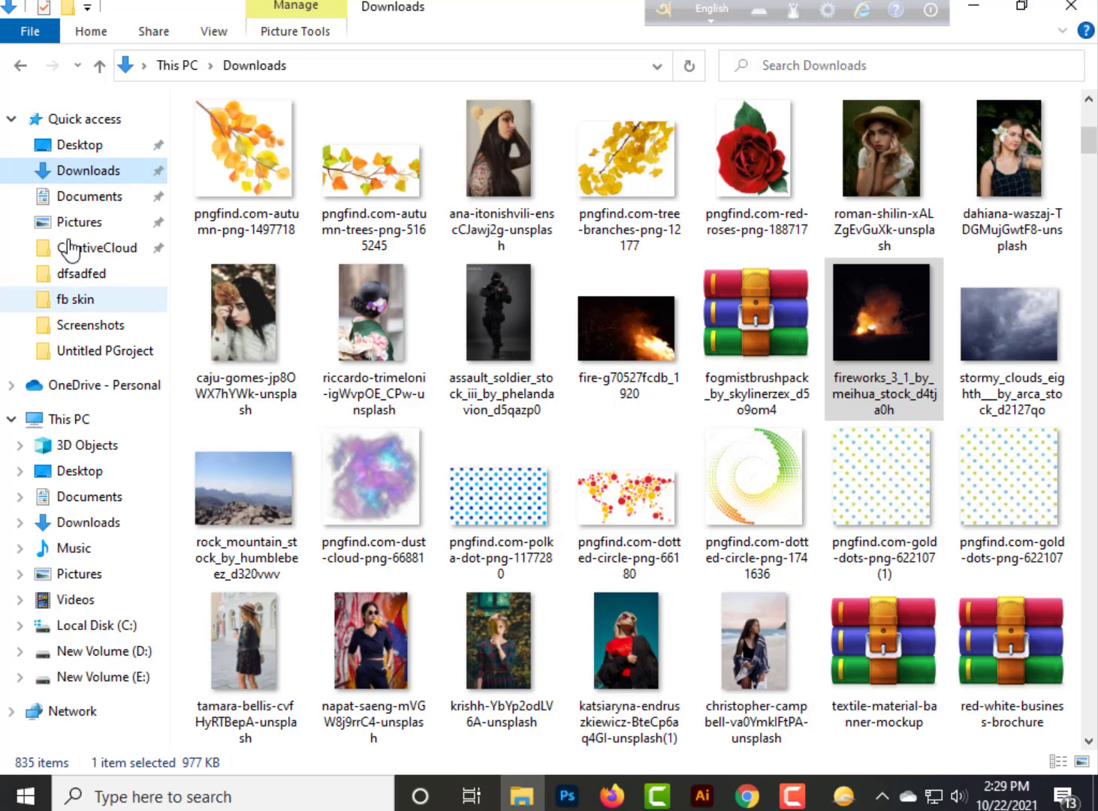
{"action": "left_click", "coordinate": [79, 144]}
{"action": "scroll", "coordinate": [827, 489], "scroll_direction": "down", "scroll_amount": 6}
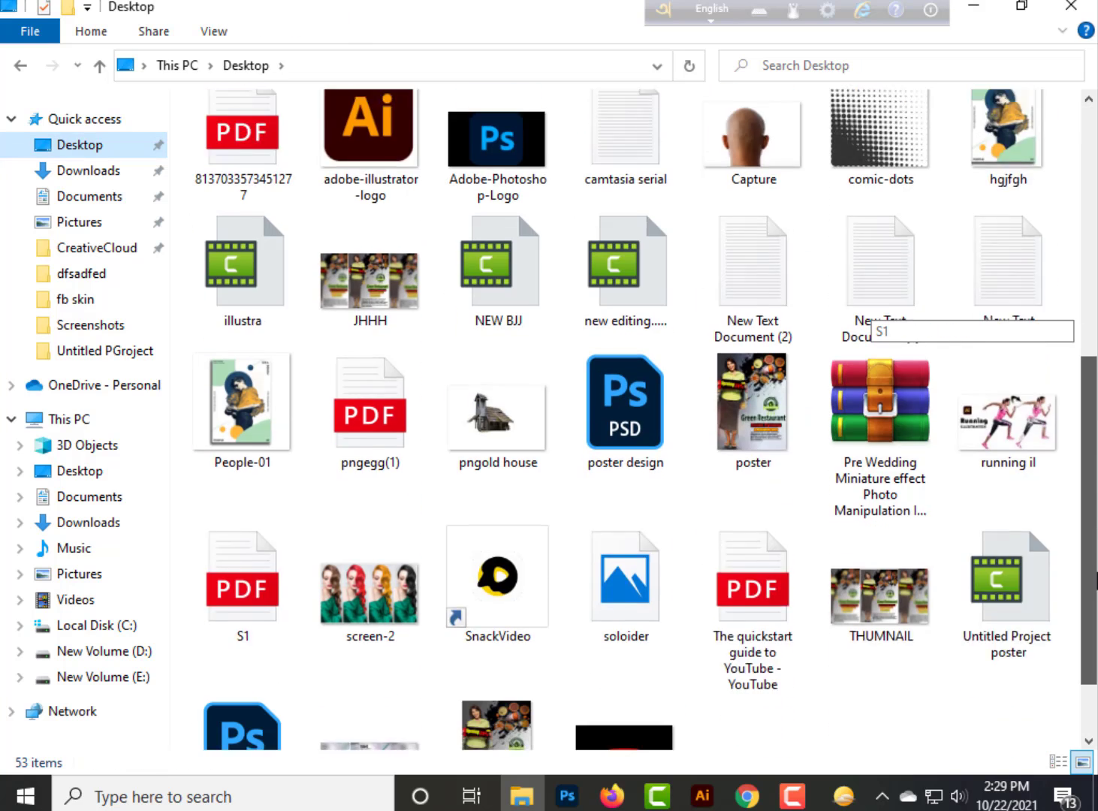
{"action": "left_click_drag", "start_coordinate": [624, 492], "coordinate": [458, 539]}
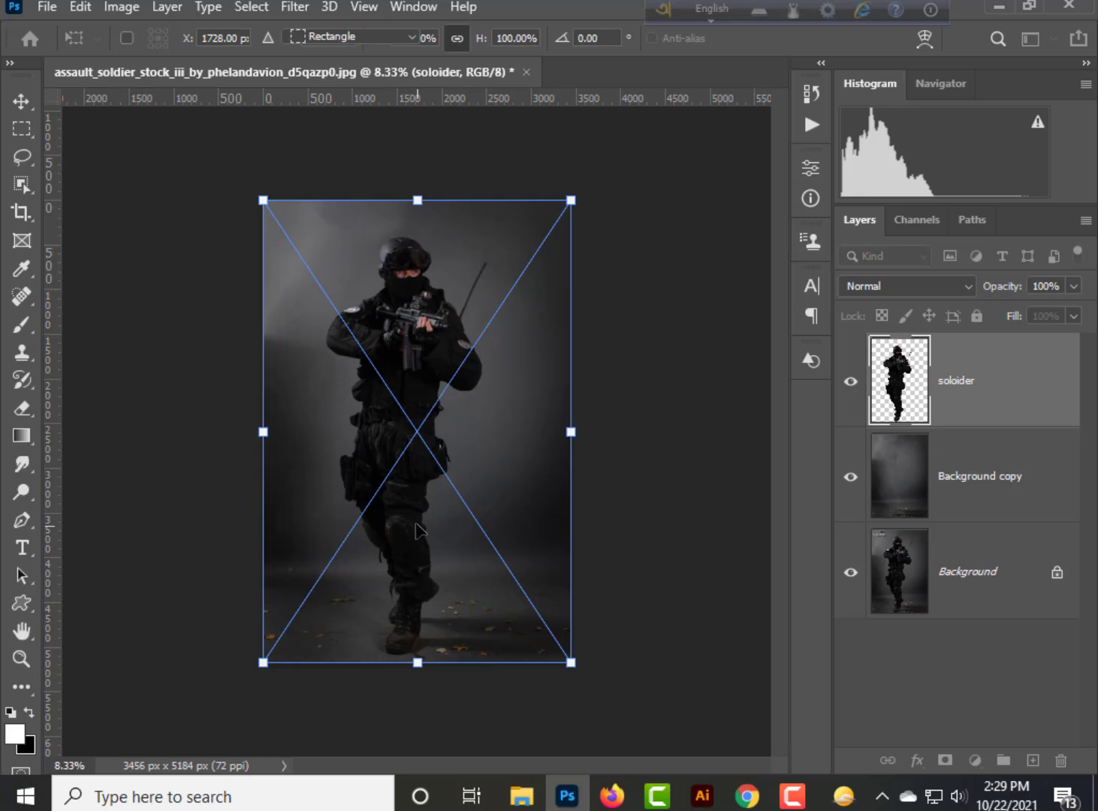
{"action": "key", "text": "Return"}
{"action": "left_click", "coordinate": [23, 102]}
Place fire-g70527fcdb_1920 from Downloads and enlarge it to span the canvas width across the lower part of the photo
{"action": "left_click", "coordinate": [524, 794]}
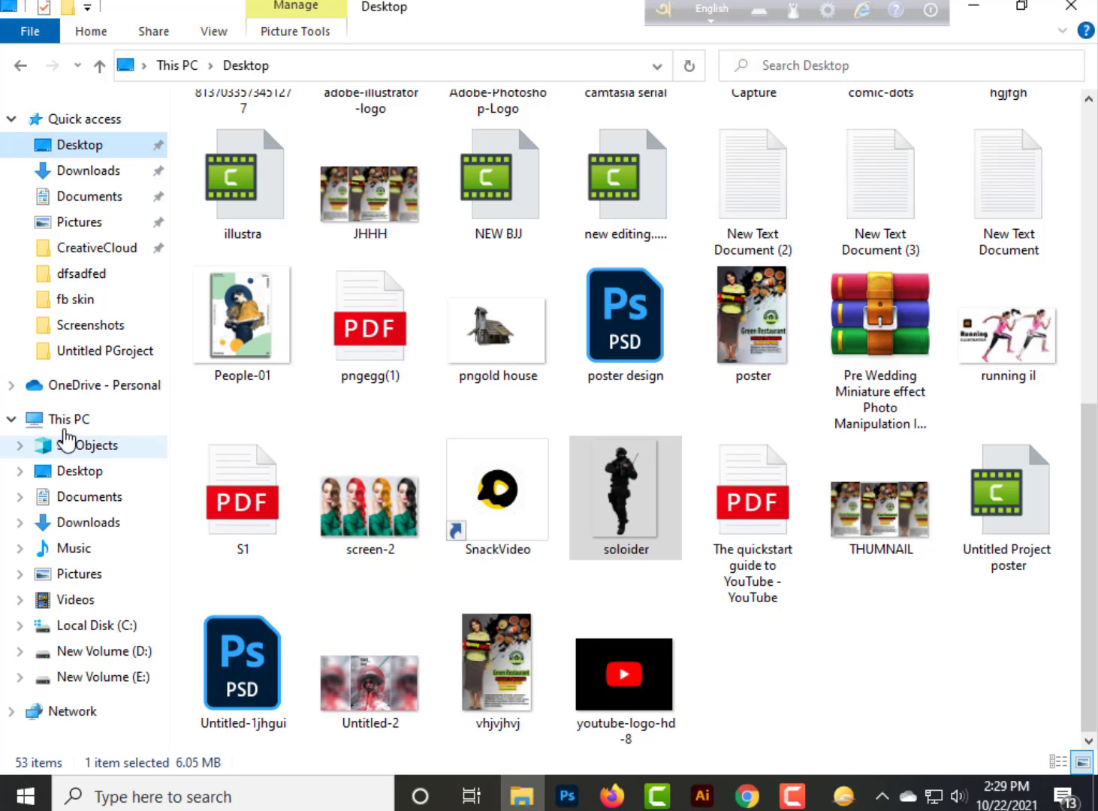
{"action": "left_click", "coordinate": [88, 171]}
{"action": "scroll", "coordinate": [648, 447], "scroll_direction": "down", "scroll_amount": 5}
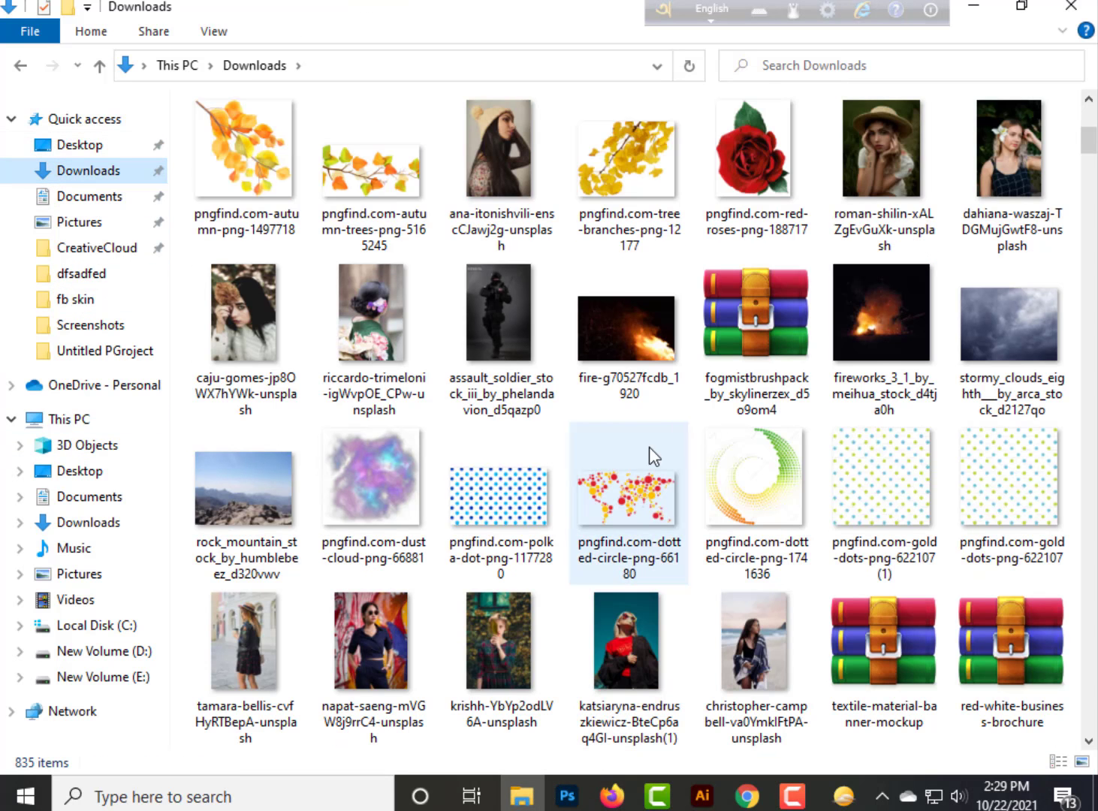
{"action": "left_click_drag", "start_coordinate": [626, 328], "coordinate": [394, 536]}
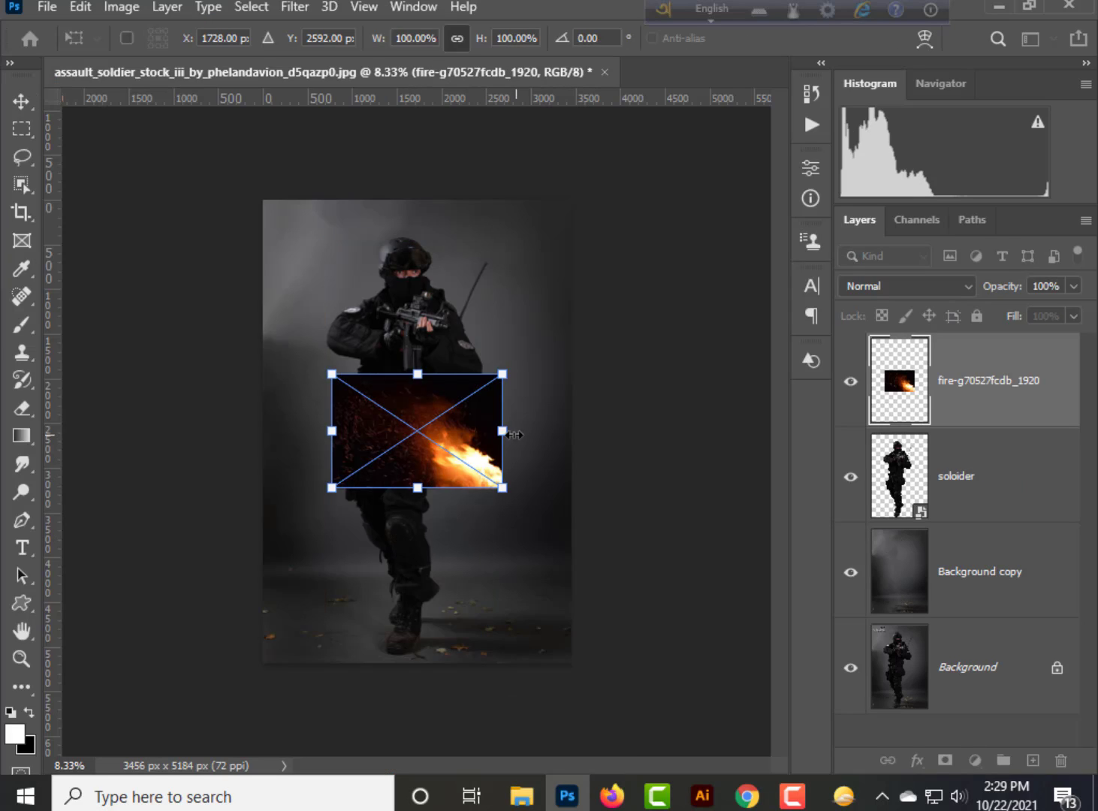
{"action": "left_click_drag", "start_coordinate": [503, 431], "coordinate": [572, 432]}
{"action": "left_click_drag", "start_coordinate": [476, 487], "coordinate": [476, 644]}
{"action": "left_click_drag", "start_coordinate": [330, 583], "coordinate": [264, 543]}
{"action": "key", "text": "Return"}
Place fireworks_3_1_by_meihua_stock_d4tja0h from Downloads and scale it to about 731% over the lower half of the canvas
{"action": "left_click", "coordinate": [521, 796]}
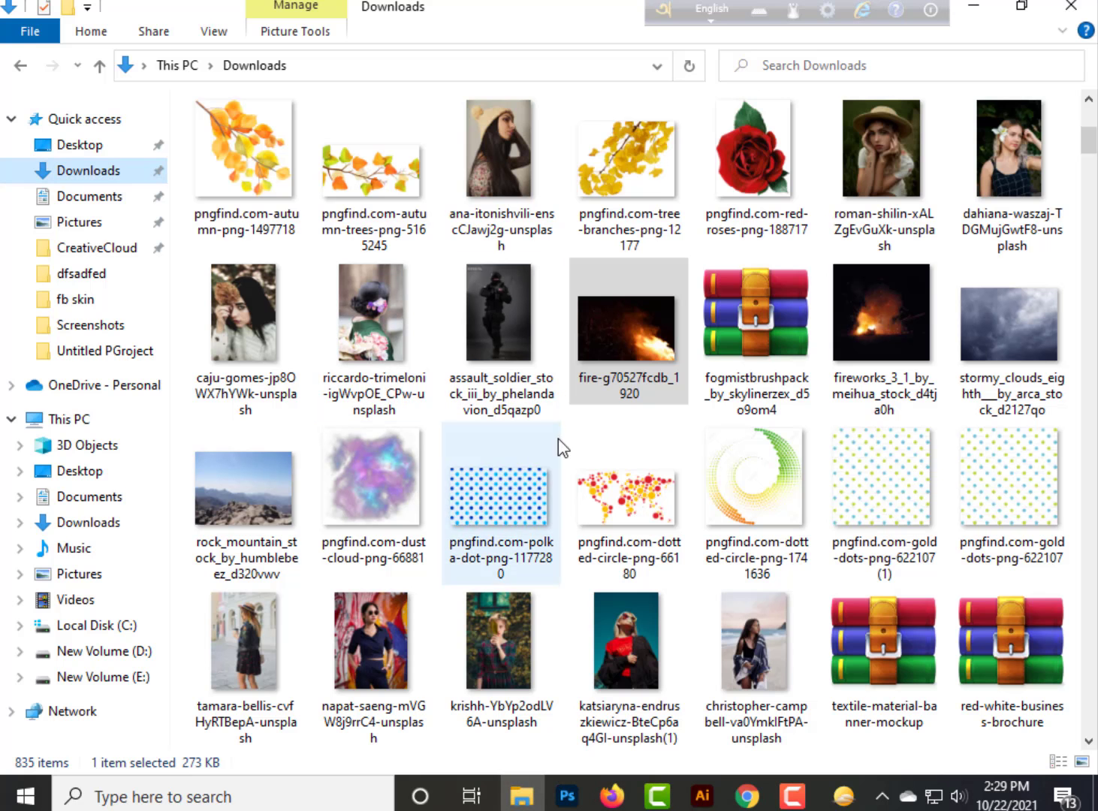
{"action": "left_click_drag", "start_coordinate": [625, 329], "coordinate": [464, 622]}
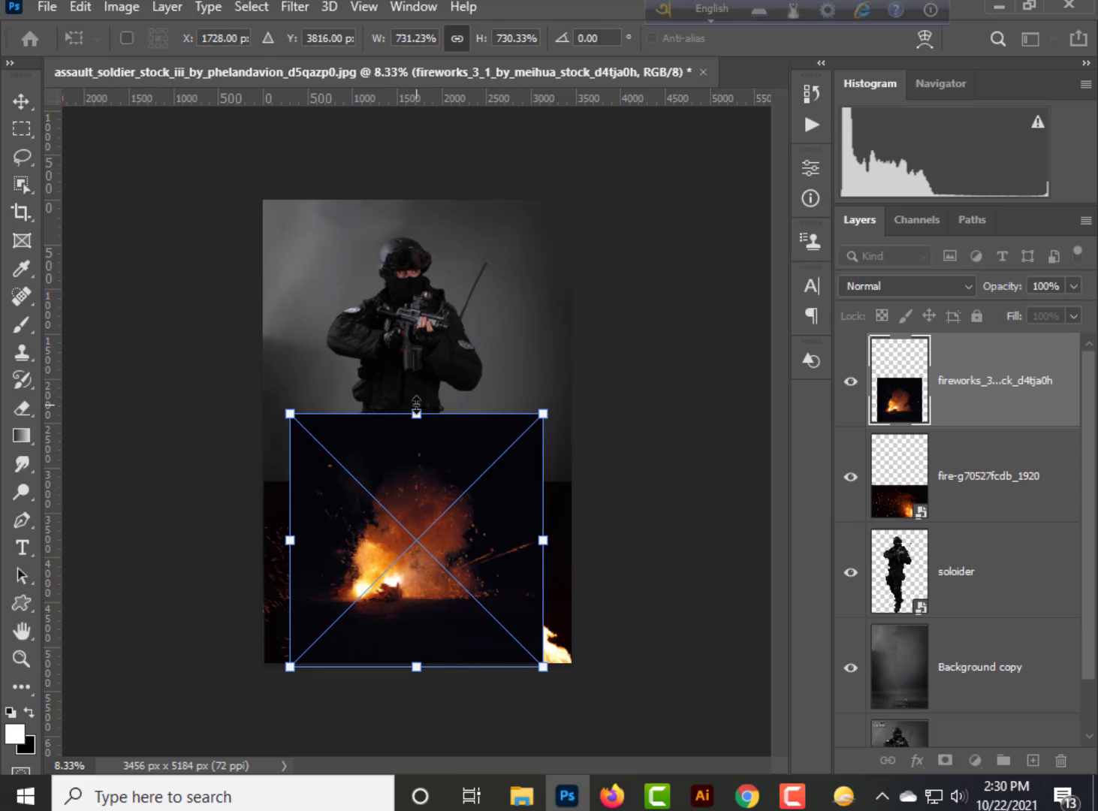
{"action": "key", "text": "Return"}
Duplicate the fire-g70527fcdb_1920 layer and flip the copy horizontally
{"action": "left_click", "coordinate": [960, 509]}
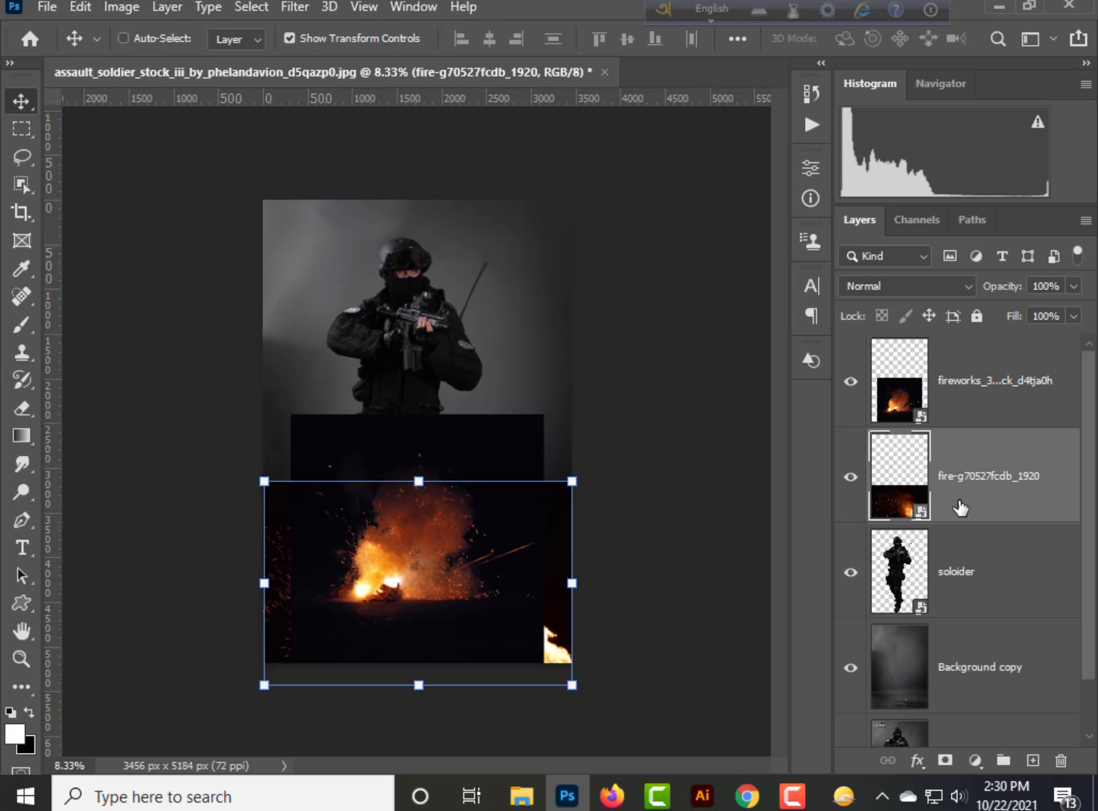
{"action": "key", "text": "ctrl+j"}
{"action": "left_click", "coordinate": [81, 7]}
{"action": "mouse_move", "coordinate": [171, 493]}
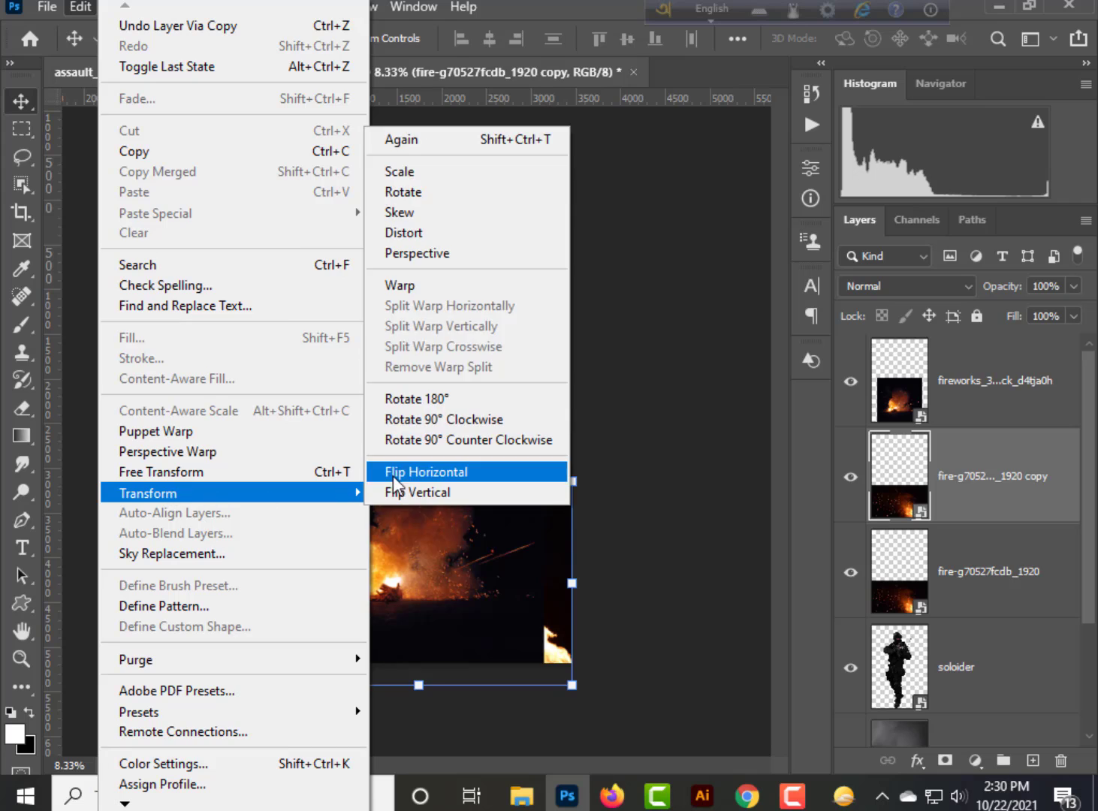
{"action": "left_click", "coordinate": [396, 473]}
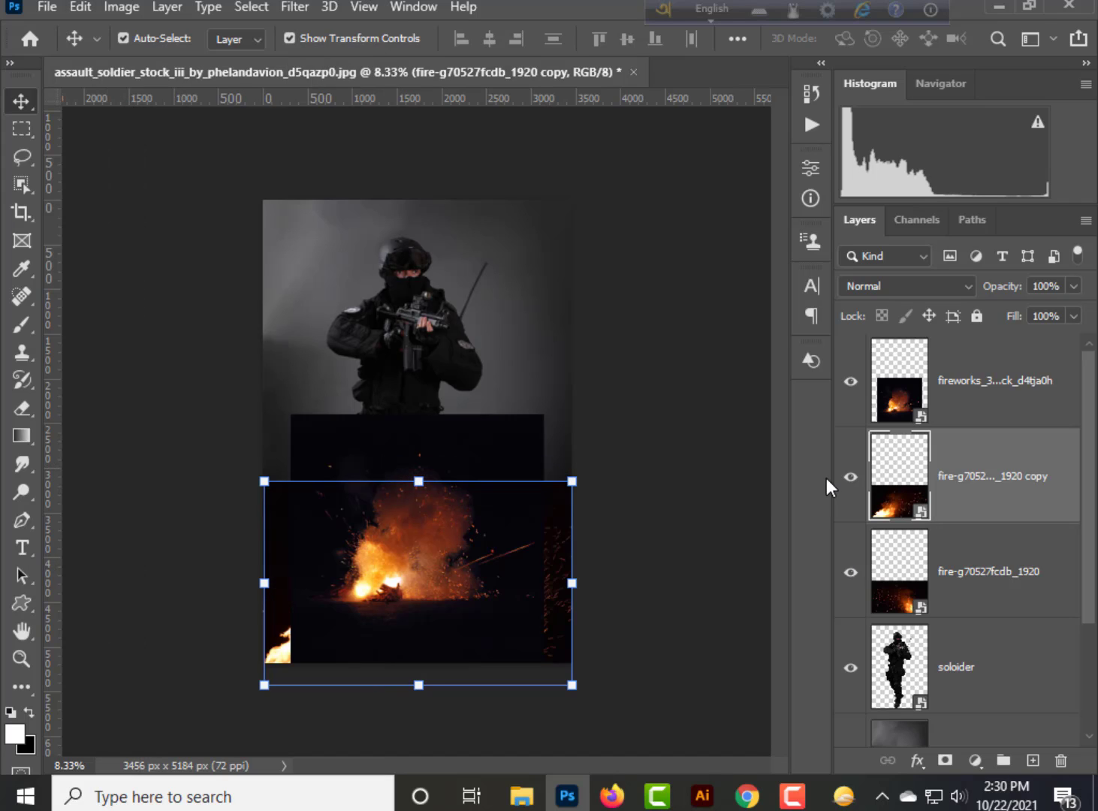
Move the fireworks image down to the canvas's lower edge and enlarge it to cover the full canvas width
{"action": "left_click_drag", "start_coordinate": [425, 606], "coordinate": [424, 661]}
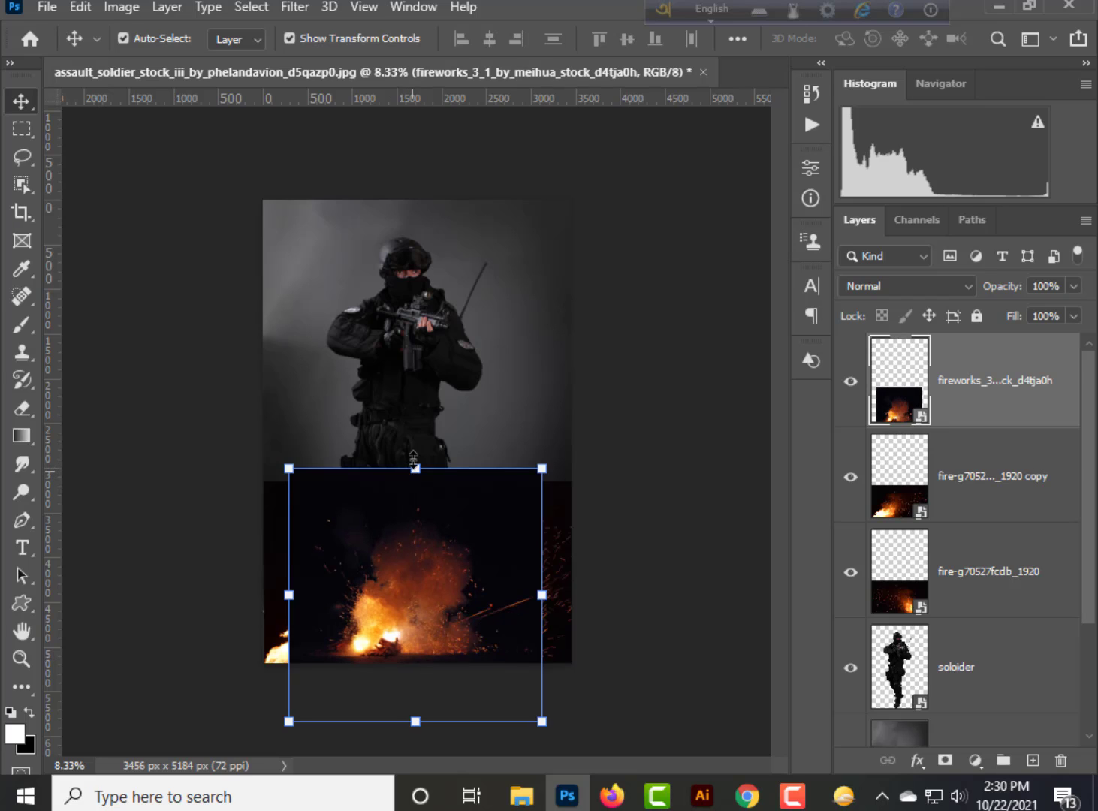
{"action": "left_click_drag", "start_coordinate": [413, 459], "coordinate": [414, 392]}
{"action": "key", "text": "Return"}
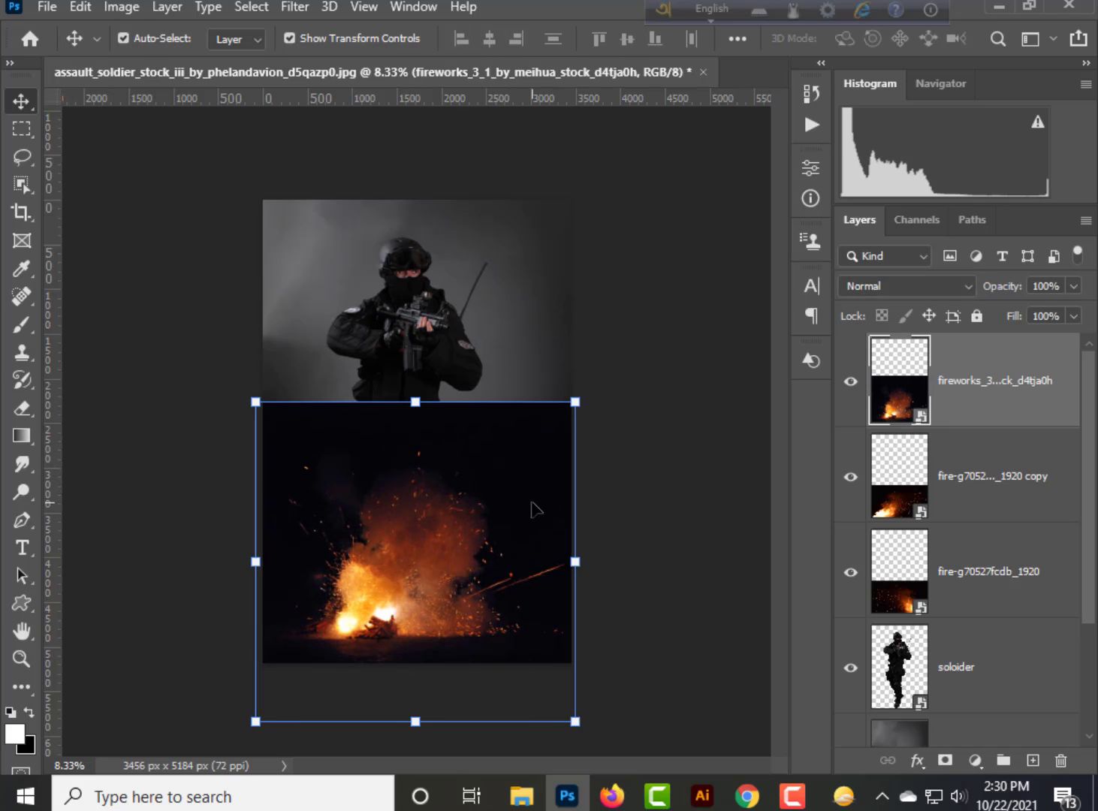
Merge the fireworks layer with both fire layers and set the merged layer's blend mode to Screen
{"action": "left_click", "coordinate": [952, 478], "text": "shift"}
{"action": "left_click", "coordinate": [969, 560], "text": "shift"}
{"action": "key", "text": "ctrl+e"}
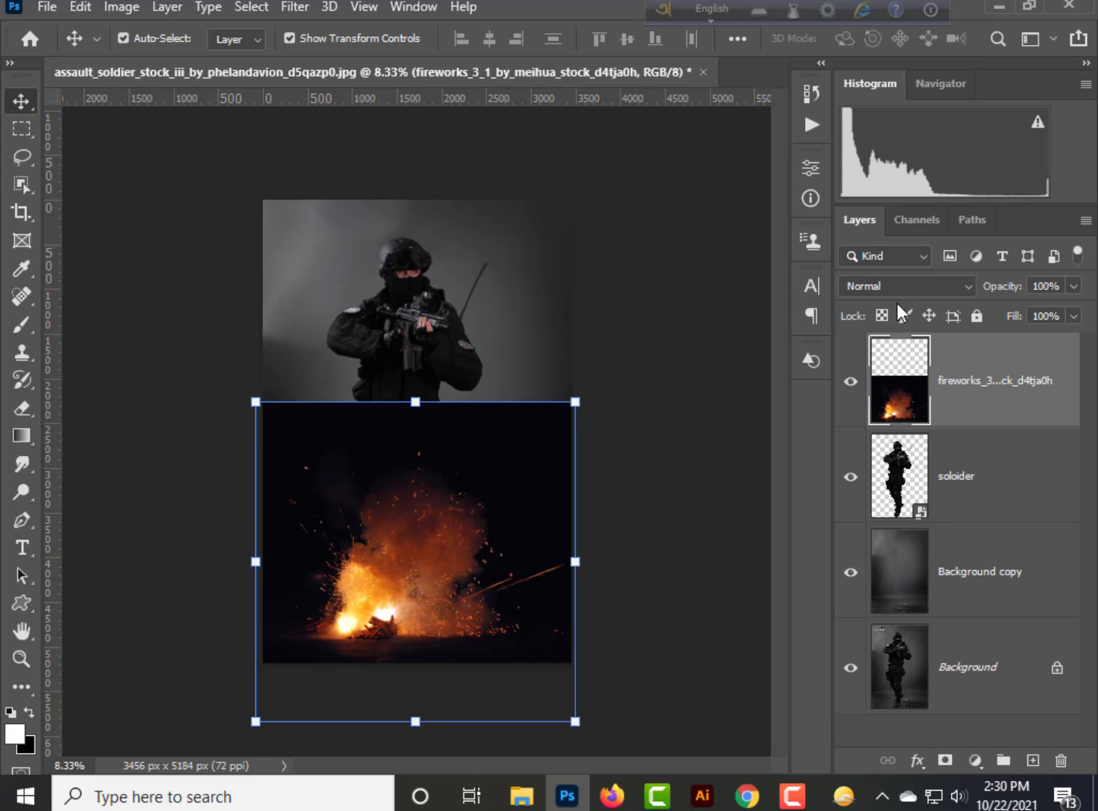
{"action": "left_click", "coordinate": [894, 290]}
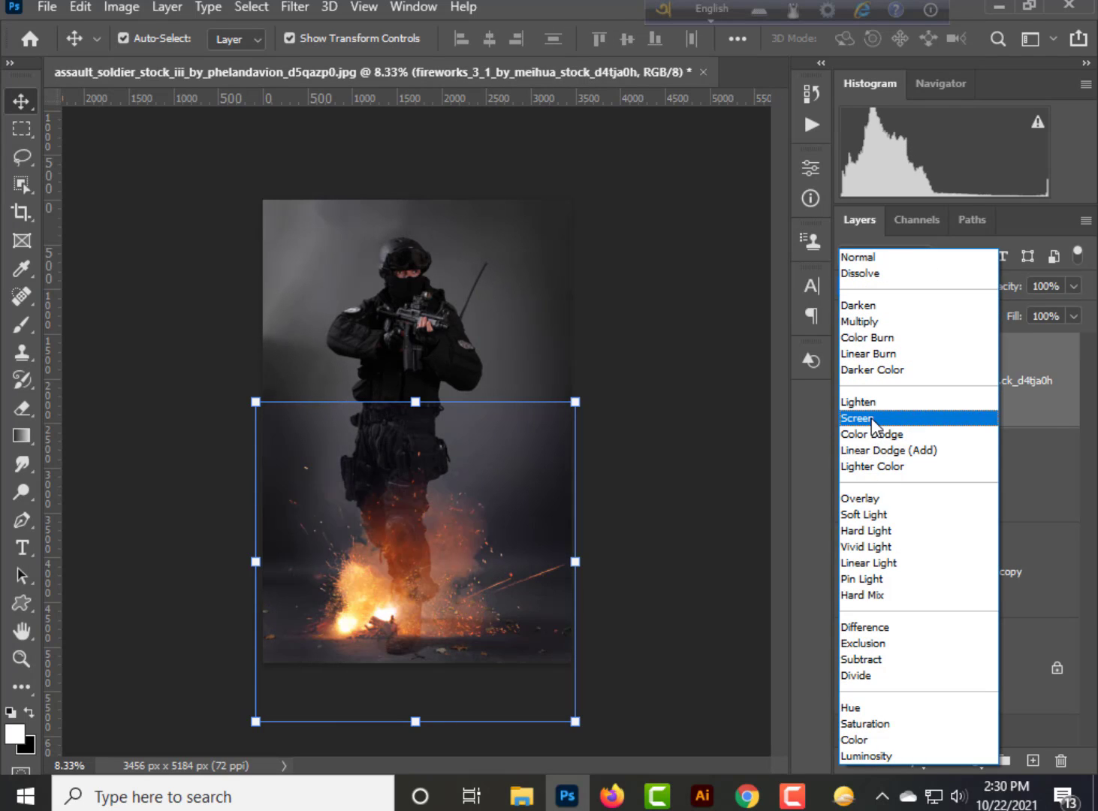
{"action": "left_click", "coordinate": [860, 417]}
{"action": "left_click", "coordinate": [684, 541]}
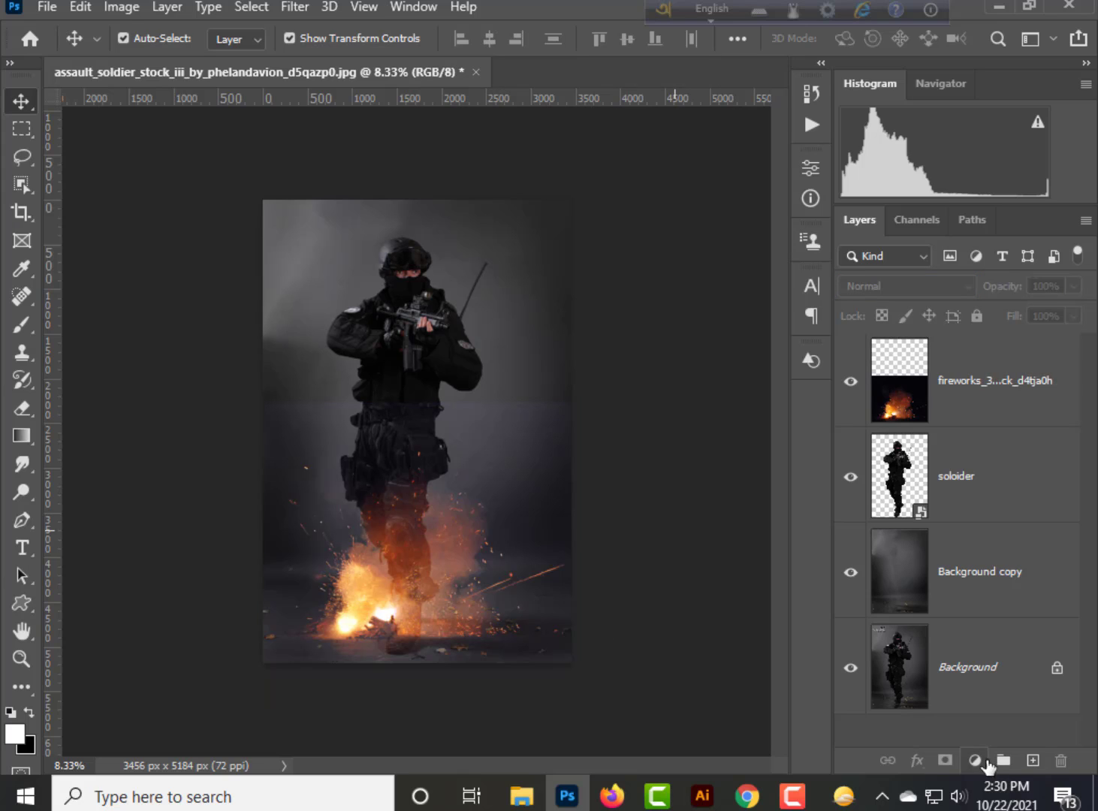
Add a layer mask to the merged fireworks layer and choose a soft round brush for painting on it
{"action": "left_click", "coordinate": [968, 362]}
{"action": "left_click", "coordinate": [945, 760]}
{"action": "left_click", "coordinate": [21, 325]}
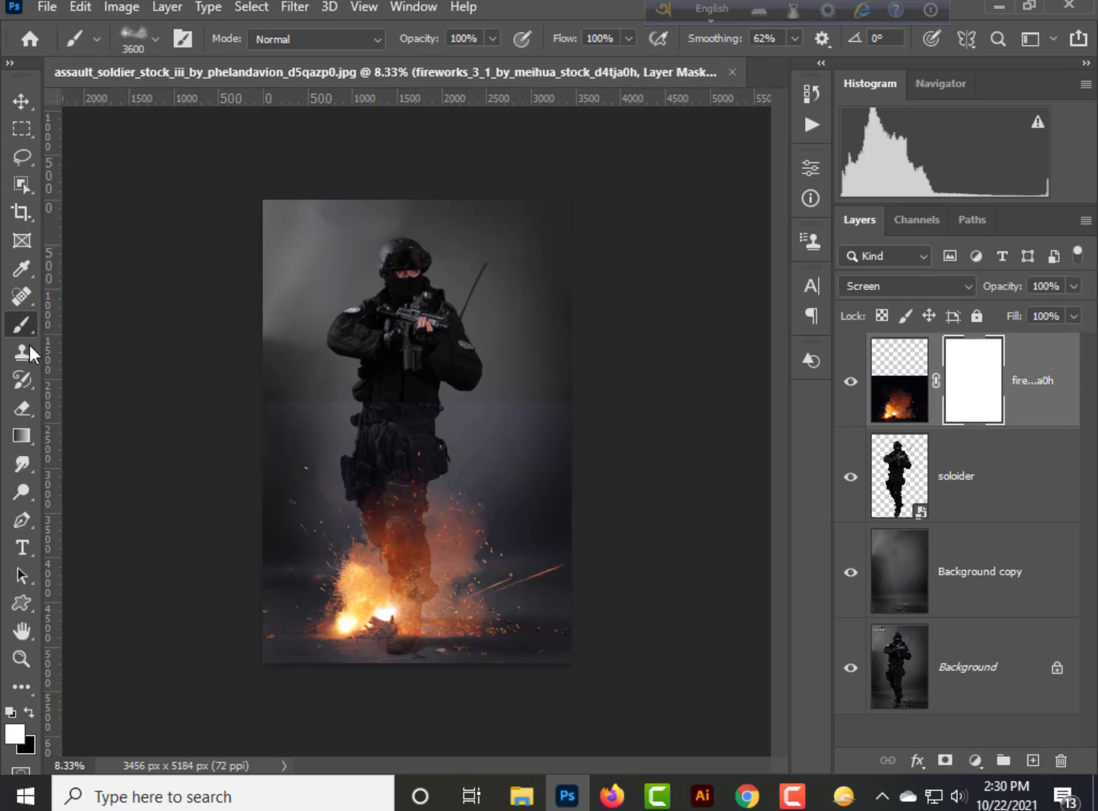
{"action": "left_click", "coordinate": [154, 39]}
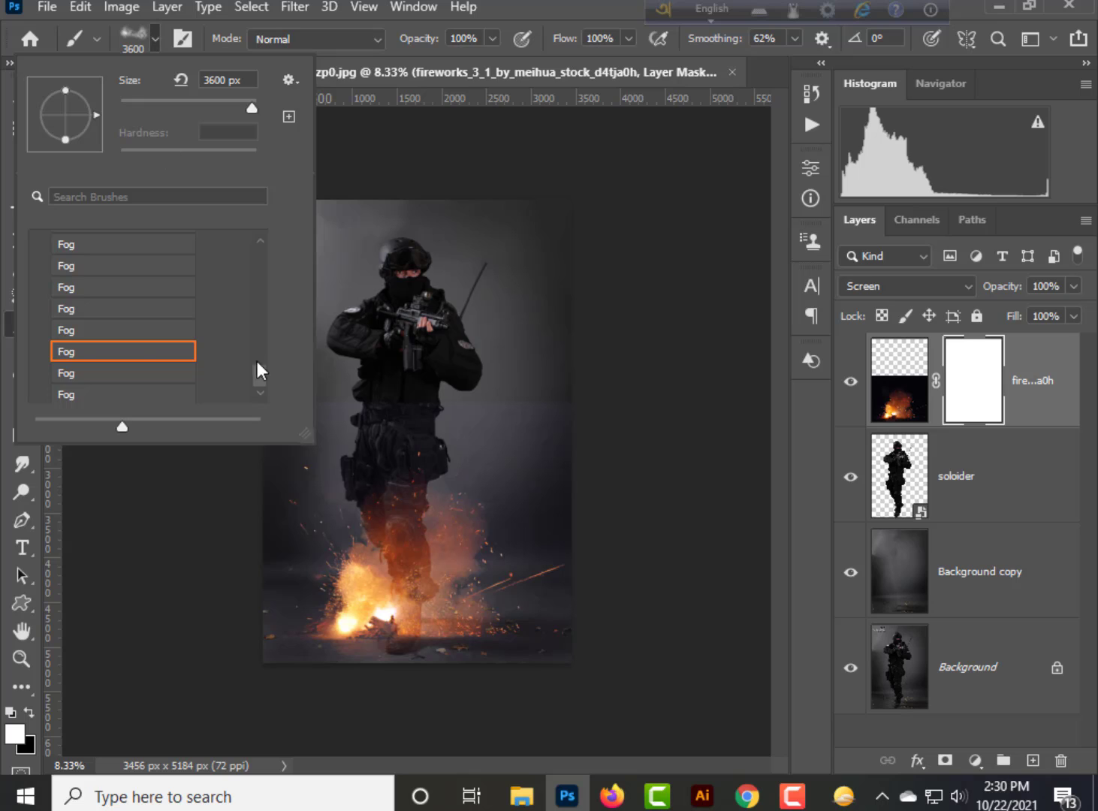
{"action": "left_click_drag", "start_coordinate": [257, 361], "coordinate": [228, 275]}
{"action": "left_click", "coordinate": [154, 44]}
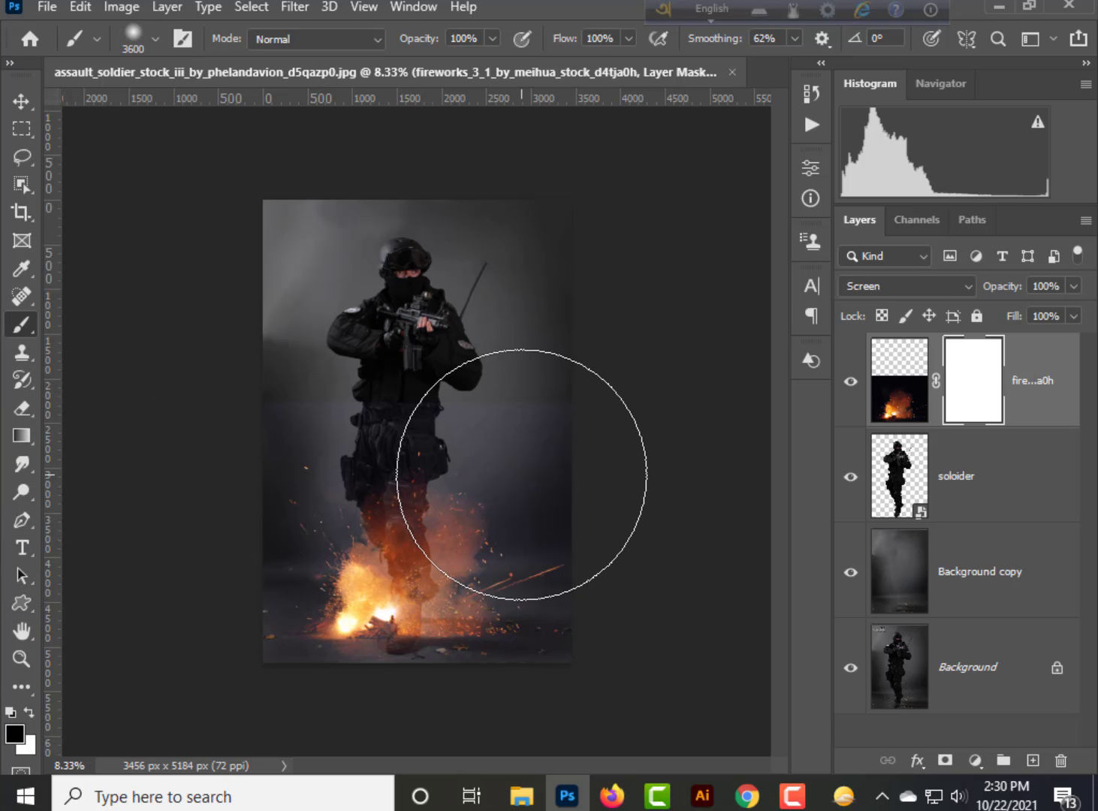
Reduce the brush size to 1300 px and paint black on the mask across the fire image's hard upper edge
{"action": "key", "text": "bracketleft"}
{"action": "key", "text": "bracketleft"}
{"action": "key", "text": "bracketleft"}
{"action": "key", "text": "bracketleft"}
{"action": "key", "text": "bracketleft"}
{"action": "key", "text": "bracketleft"}
{"action": "key", "text": "bracketleft"}
{"action": "key", "text": "bracketleft"}
{"action": "key", "text": "bracketleft"}
{"action": "key", "text": "bracketleft"}
{"action": "key", "text": "bracketleft"}
{"action": "key", "text": "bracketleft"}
{"action": "key", "text": "bracketleft"}
{"action": "key", "text": "bracketleft"}
{"action": "key", "text": "bracketleft"}
{"action": "key", "text": "bracketleft"}
{"action": "key", "text": "bracketleft"}
{"action": "key", "text": "bracketleft"}
{"action": "key", "text": "bracketleft"}
{"action": "key", "text": "bracketleft"}
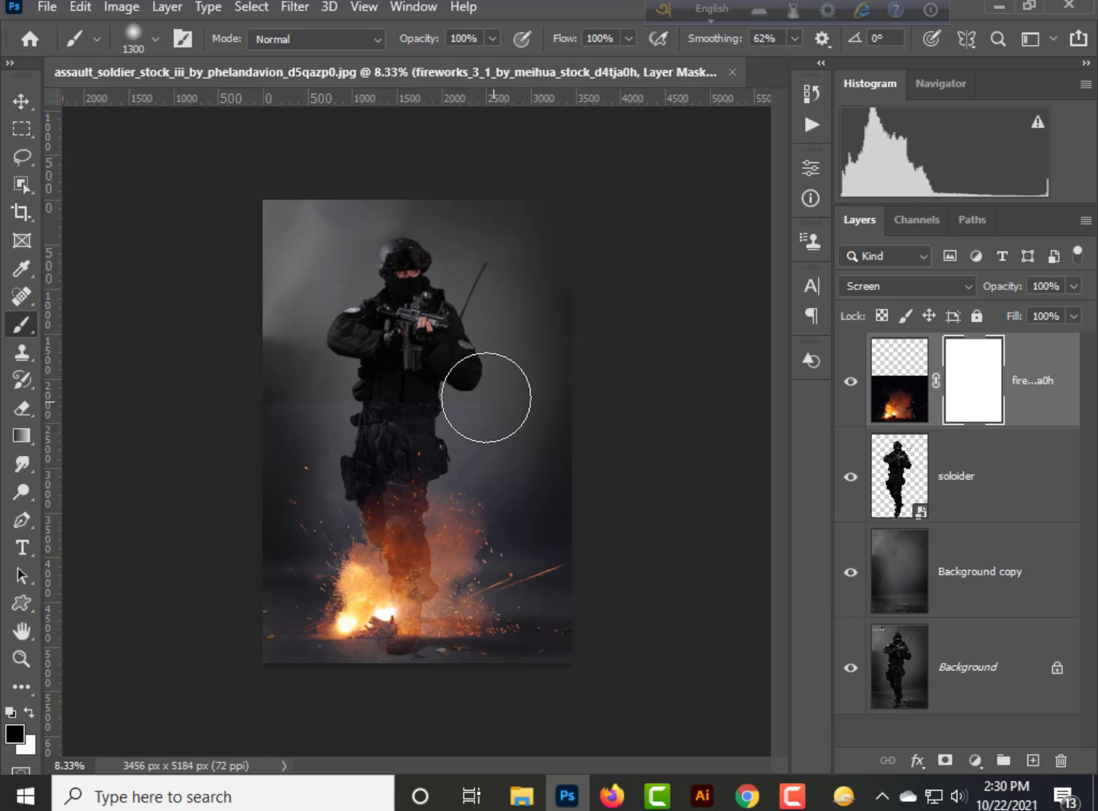
{"action": "mouse_move", "coordinate": [370, 382]}
{"action": "left_mouse_down"}
{"action": "mouse_move", "coordinate": [295, 419]}
{"action": "mouse_move", "coordinate": [376, 397]}
{"action": "mouse_move", "coordinate": [448, 405]}
{"action": "mouse_move", "coordinate": [284, 413]}
{"action": "mouse_move", "coordinate": [248, 439]}
{"action": "mouse_move", "coordinate": [277, 426]}
{"action": "mouse_move", "coordinate": [209, 440]}
{"action": "mouse_move", "coordinate": [447, 408]}
{"action": "left_mouse_up"}
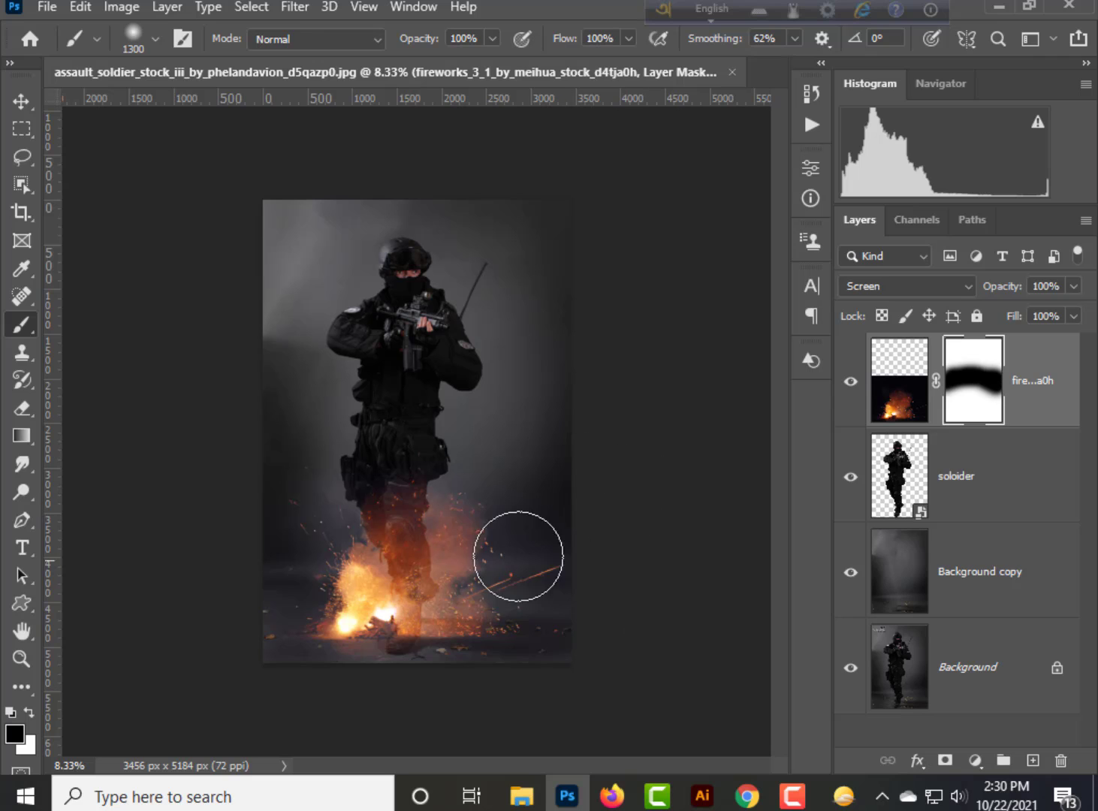
Place pngfind.com-mobile-png-1735603(1) from Downloads, scaled to about 445%, across the lower half of the canvas above the fire
{"action": "left_click", "coordinate": [21, 92]}
{"action": "left_click", "coordinate": [521, 796]}
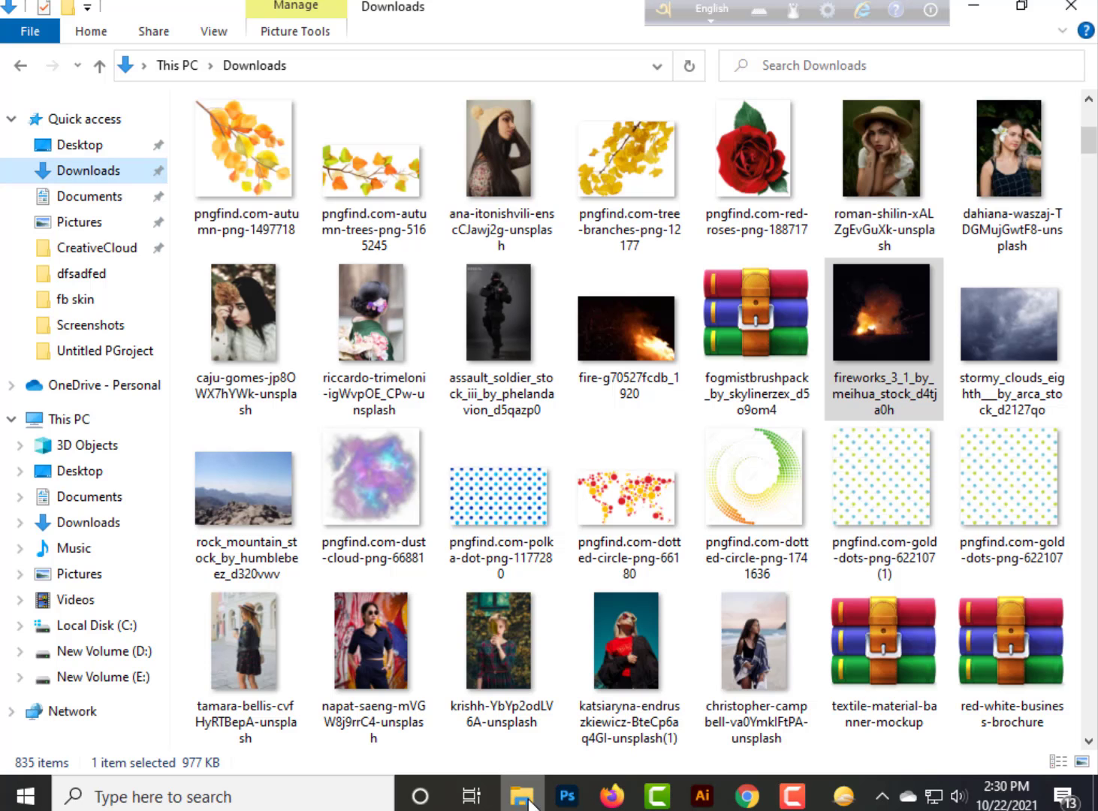
{"action": "scroll", "coordinate": [754, 506], "scroll_direction": "down", "scroll_amount": 10}
{"action": "left_click_drag", "start_coordinate": [796, 300], "coordinate": [471, 627]}
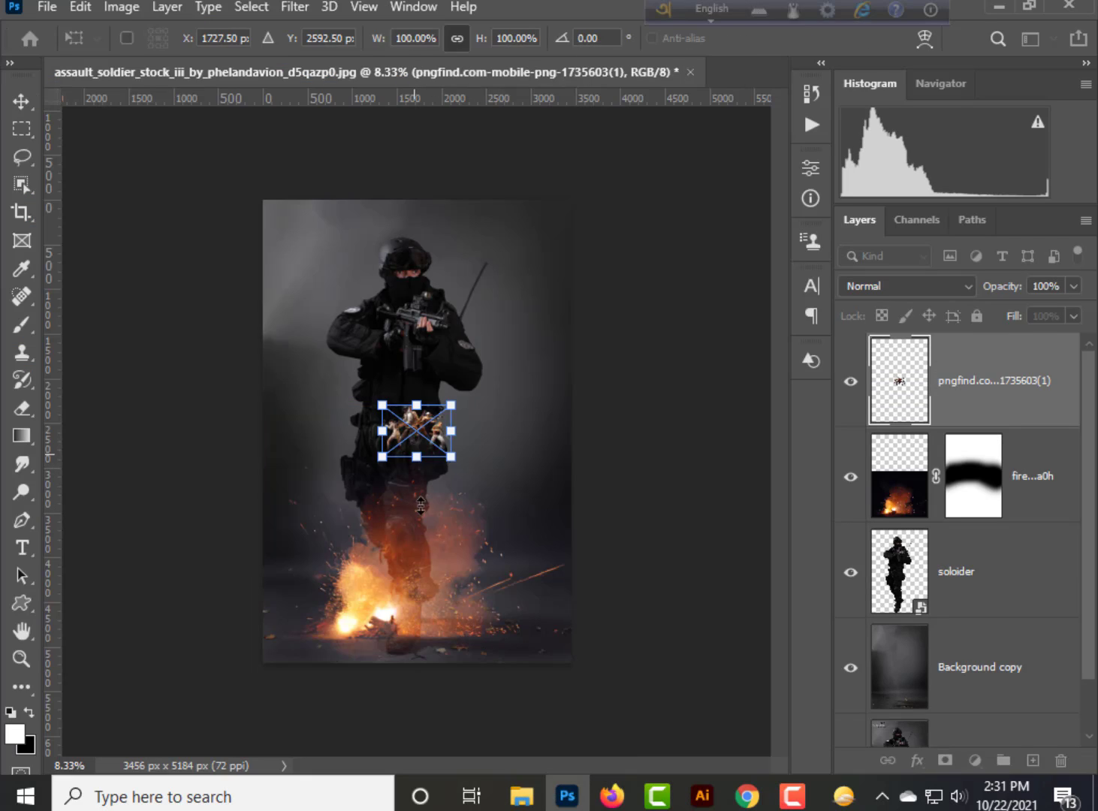
{"action": "left_click_drag", "start_coordinate": [417, 456], "coordinate": [416, 632]}
{"action": "mouse_move", "coordinate": [420, 579]}
{"action": "left_mouse_down"}
{"action": "mouse_move", "coordinate": [417, 551]}
{"action": "mouse_move", "coordinate": [404, 563]}
{"action": "left_mouse_up"}
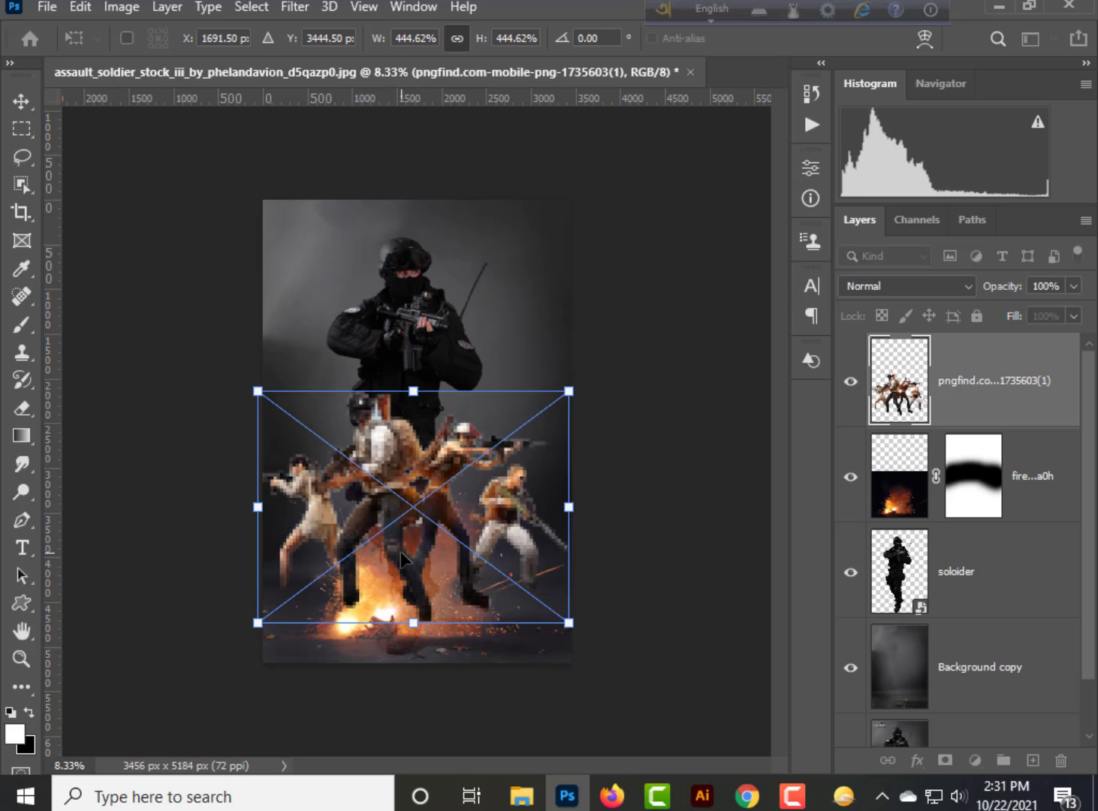
{"action": "key", "text": "Return"}
Place pngfind.com-mobile-png-1735519 at about 283% over the soldier's torso and move its layer beneath the group image layer
{"action": "left_click", "coordinate": [522, 796]}
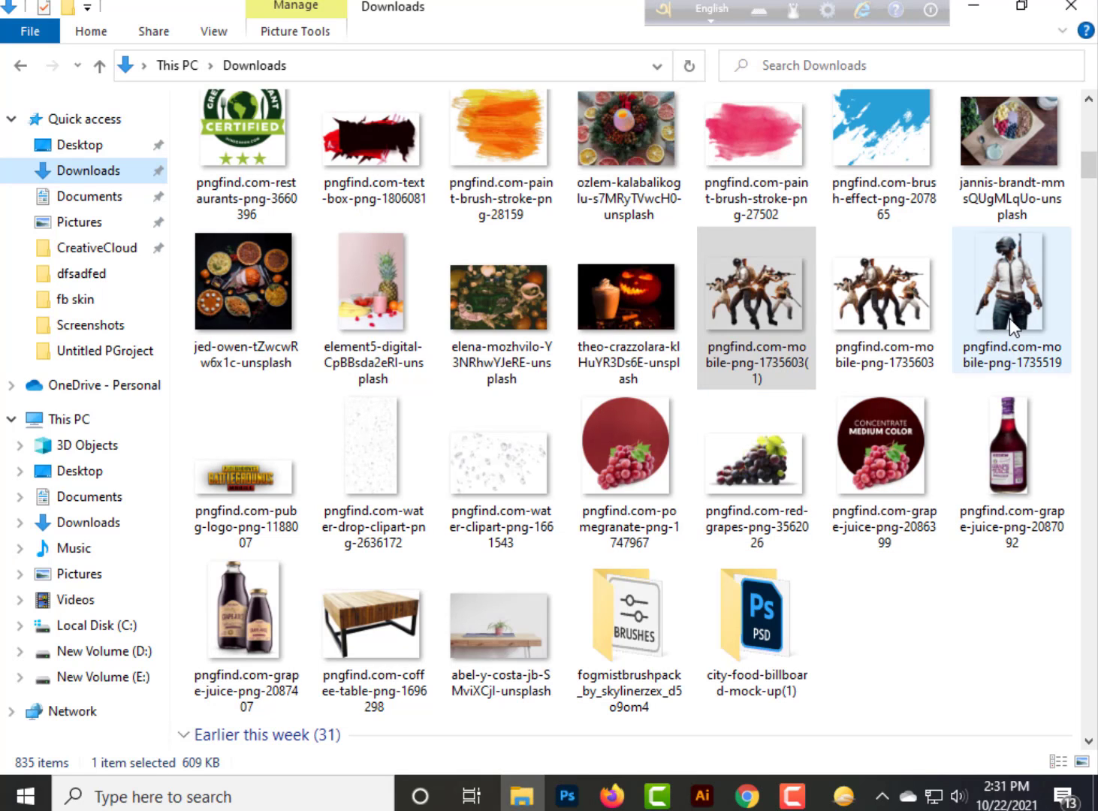
{"action": "left_click_drag", "start_coordinate": [1009, 317], "coordinate": [456, 601]}
{"action": "left_click_drag", "start_coordinate": [417, 471], "coordinate": [418, 619]}
{"action": "left_click_drag", "start_coordinate": [430, 555], "coordinate": [428, 500]}
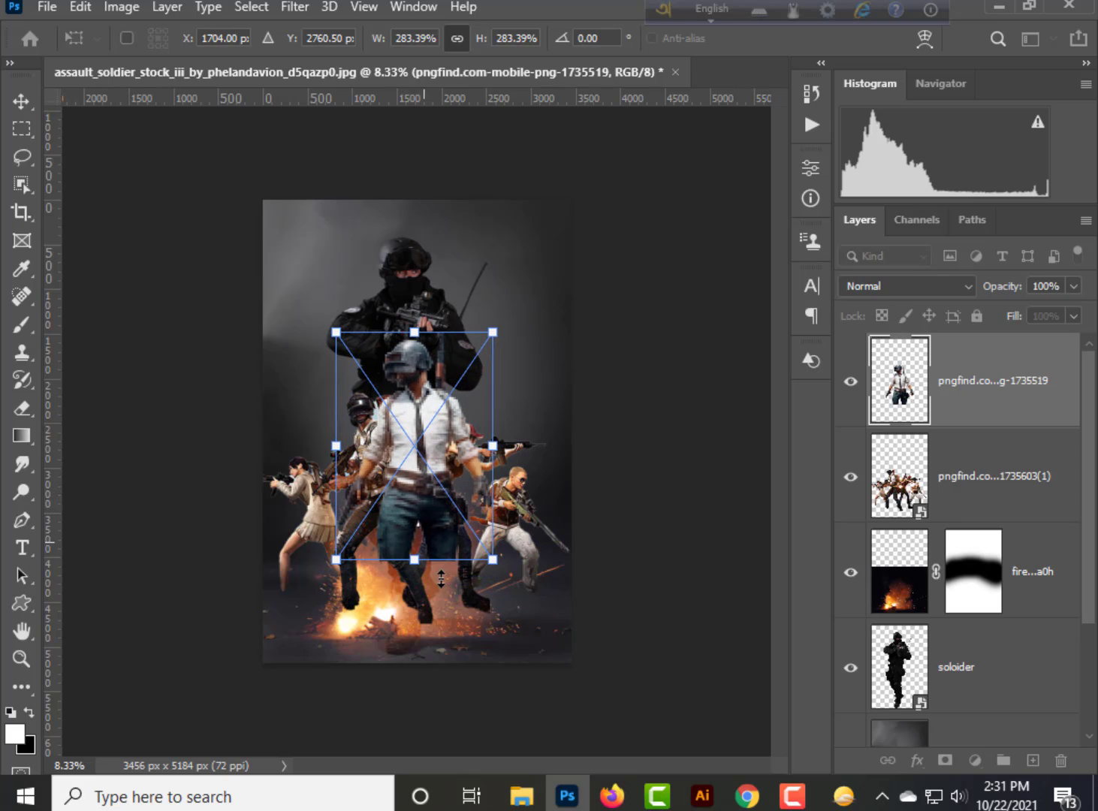
{"action": "key", "text": "Return"}
{"action": "left_click_drag", "start_coordinate": [950, 389], "coordinate": [838, 545]}
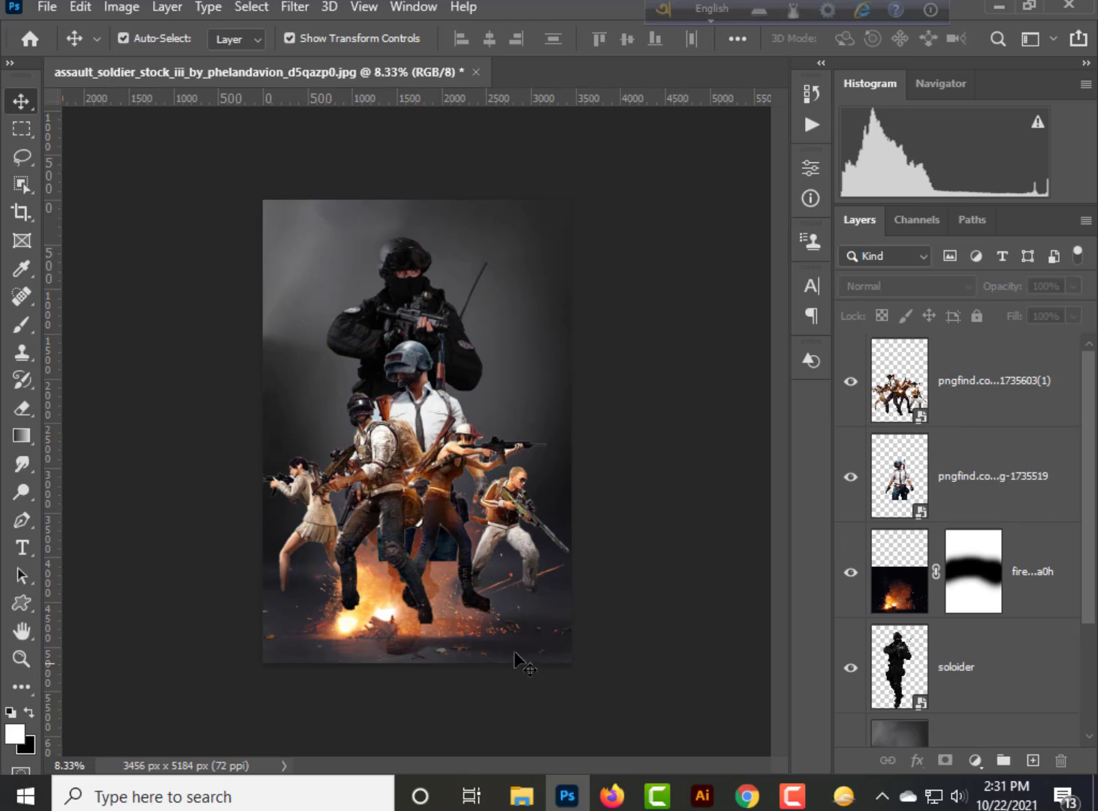
Scale the character group image to about 440% and shift it slightly lower across the lower half of the poster
{"action": "left_click", "coordinate": [435, 528]}
{"action": "left_click_drag", "start_coordinate": [417, 623], "coordinate": [421, 582]}
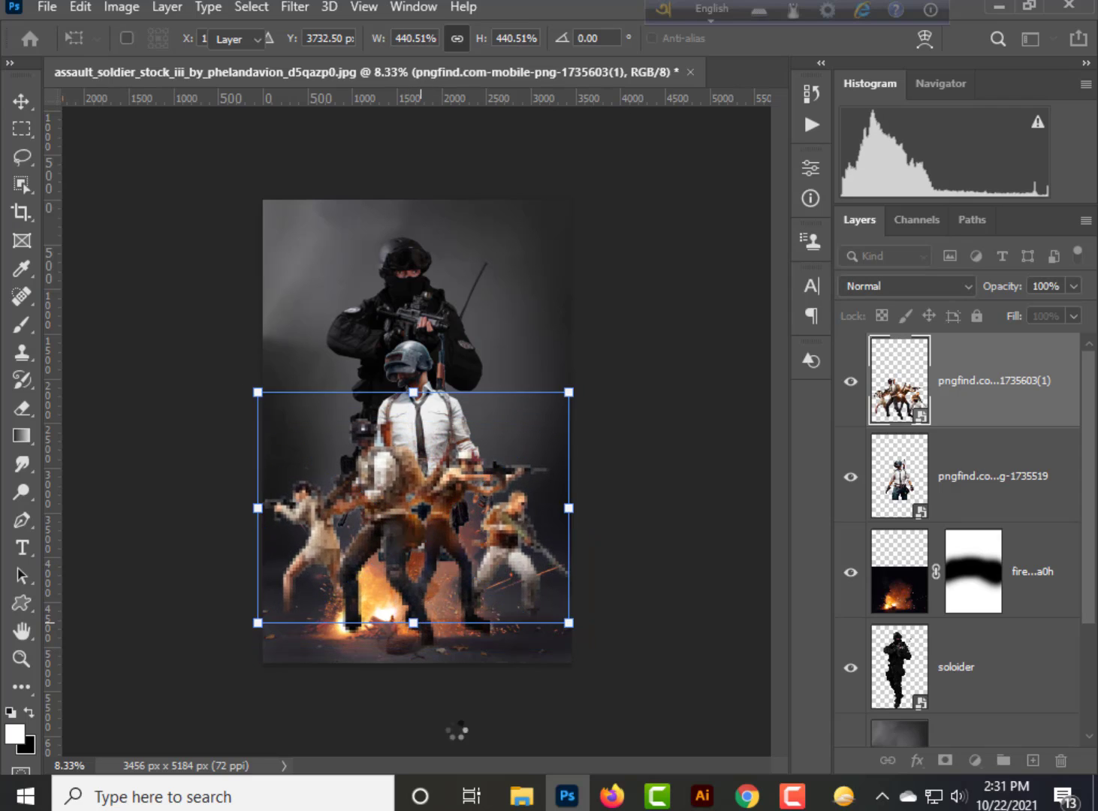
{"action": "key", "text": "Return"}
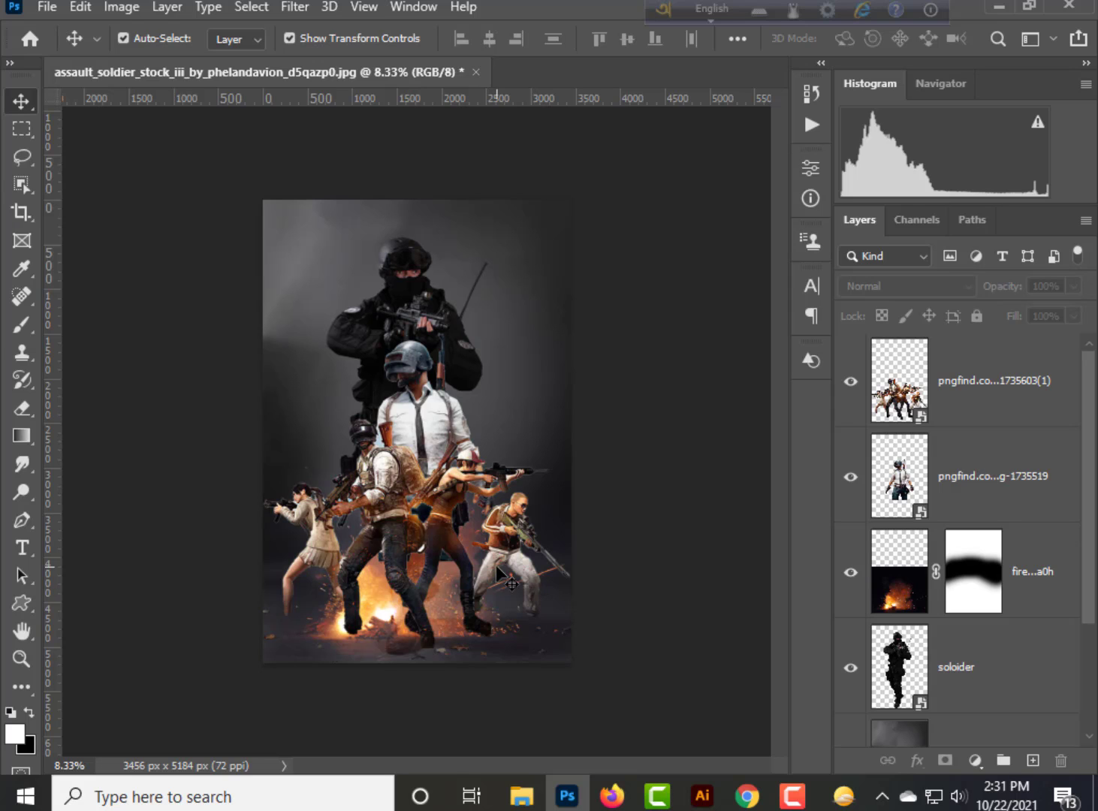
{"action": "left_click", "coordinate": [389, 332]}
{"action": "left_click", "coordinate": [667, 485]}
Switch to File Explorer and place the tall flame photo from drive D's fire png folder into the poster
{"action": "left_click", "coordinate": [522, 796]}
{"action": "scroll", "coordinate": [641, 417], "scroll_direction": "up", "scroll_amount": 5}
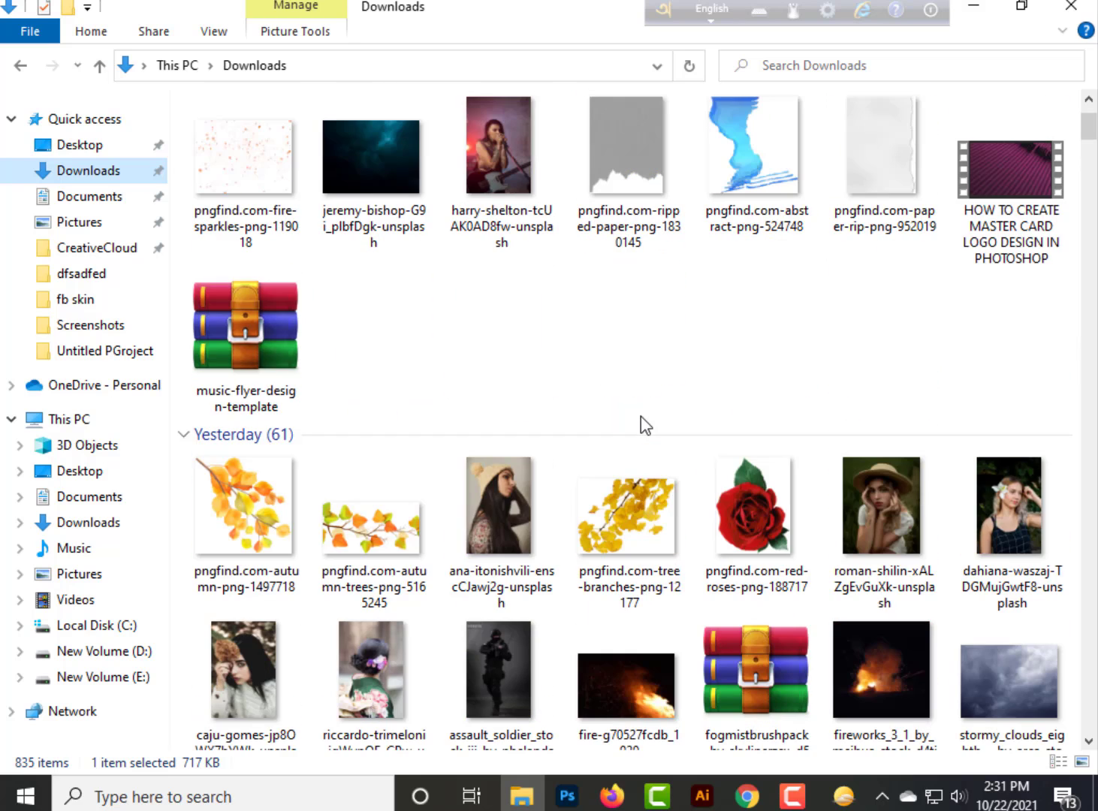
{"action": "left_click", "coordinate": [124, 651]}
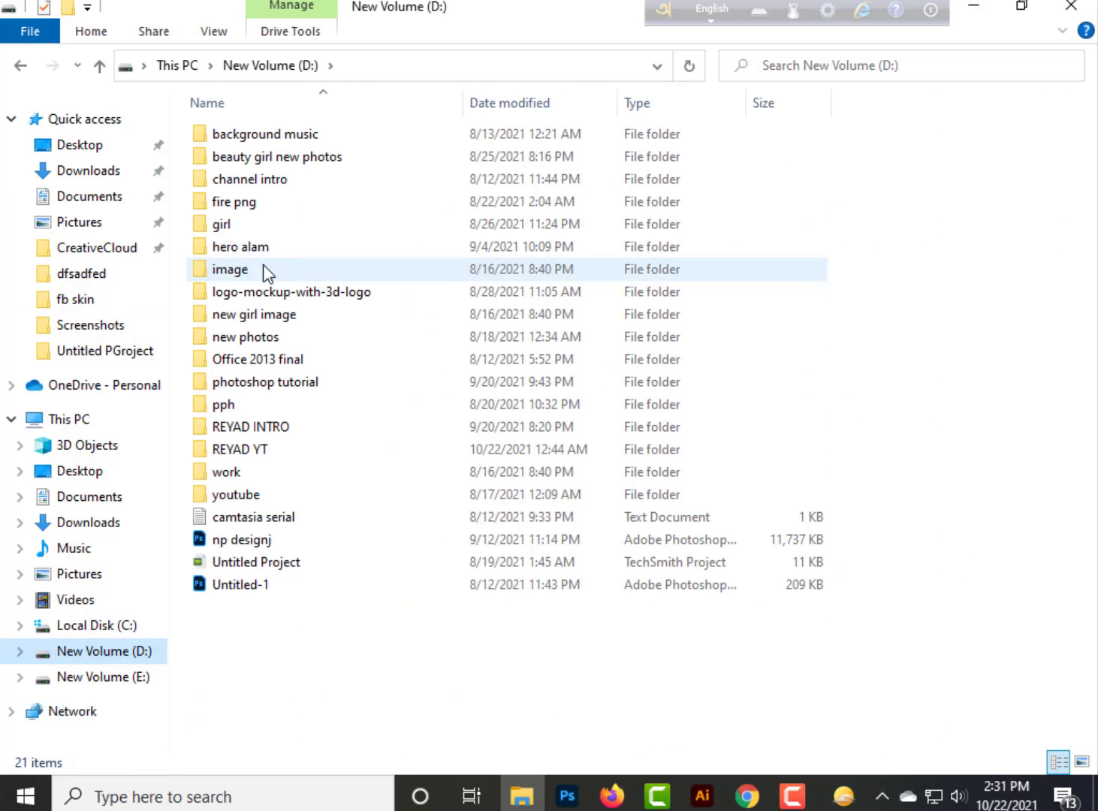
{"action": "left_click", "coordinate": [250, 209]}
{"action": "double_click", "coordinate": [346, 214]}
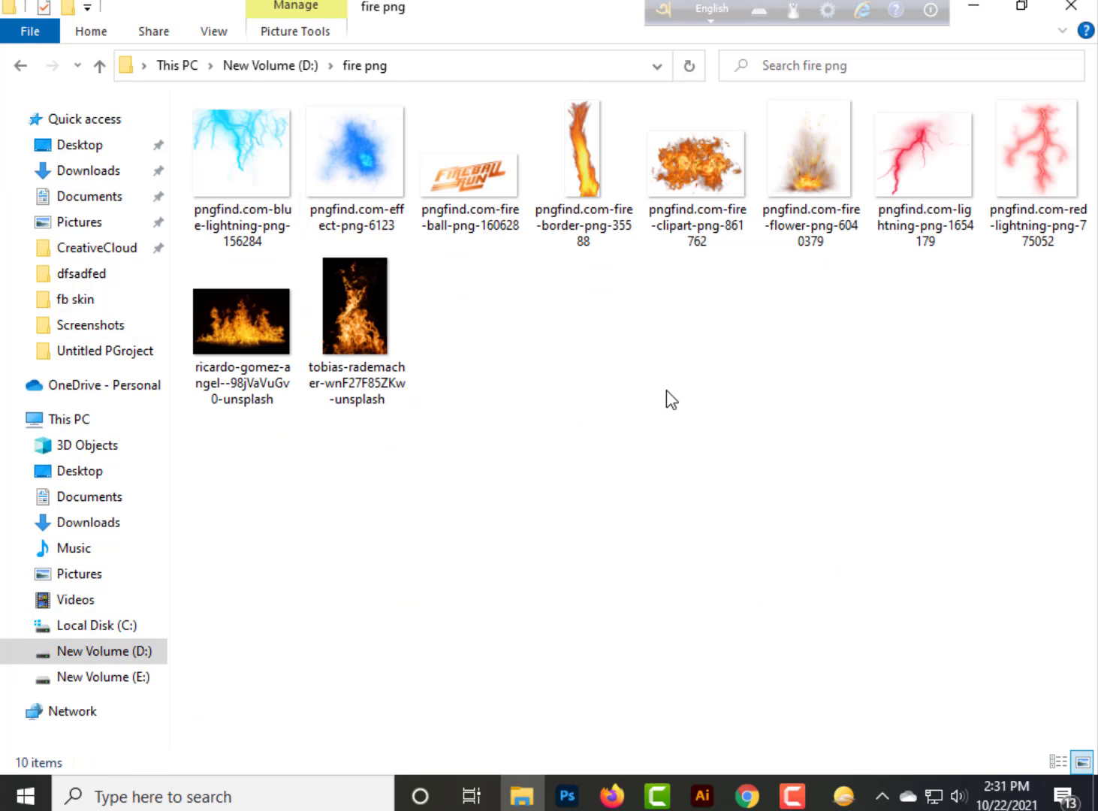
{"action": "left_click_drag", "start_coordinate": [378, 272], "coordinate": [442, 657]}
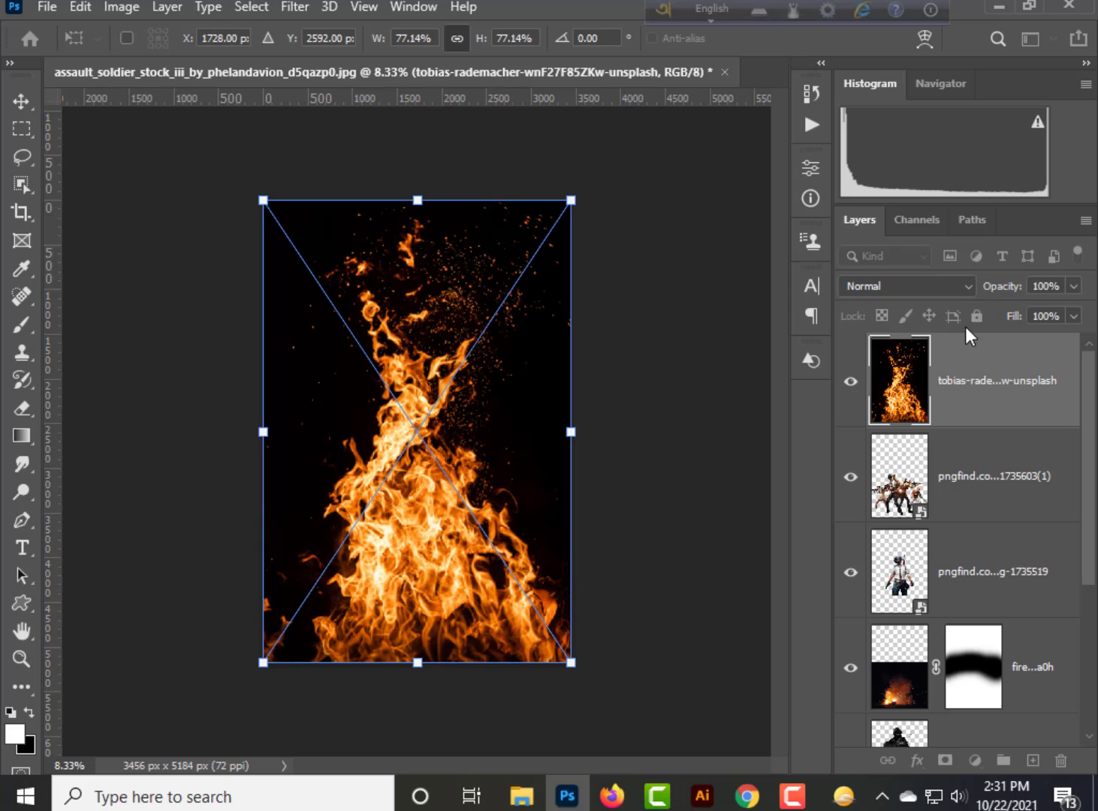
Set the tall flame layer to Screen blending and scale it to about 41%, anchored at the bottom center of the canvas
{"action": "left_click", "coordinate": [939, 286]}
{"action": "left_click", "coordinate": [898, 417]}
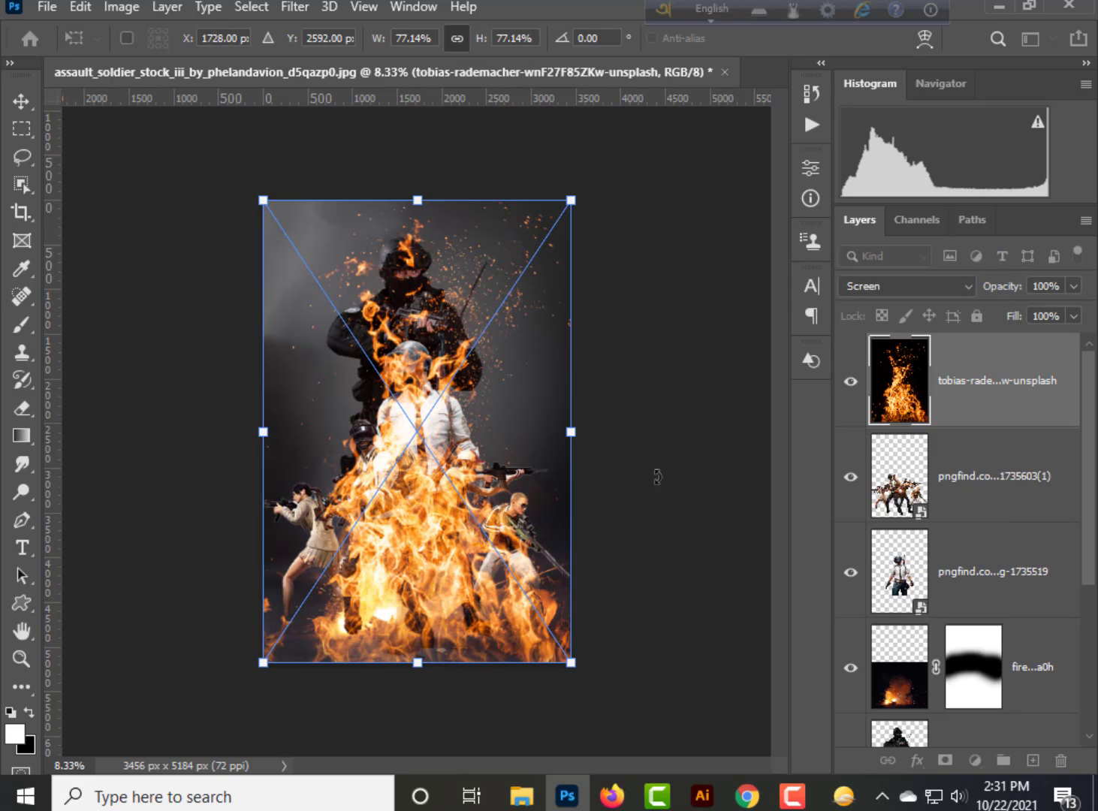
{"action": "left_click_drag", "start_coordinate": [418, 200], "coordinate": [410, 413]}
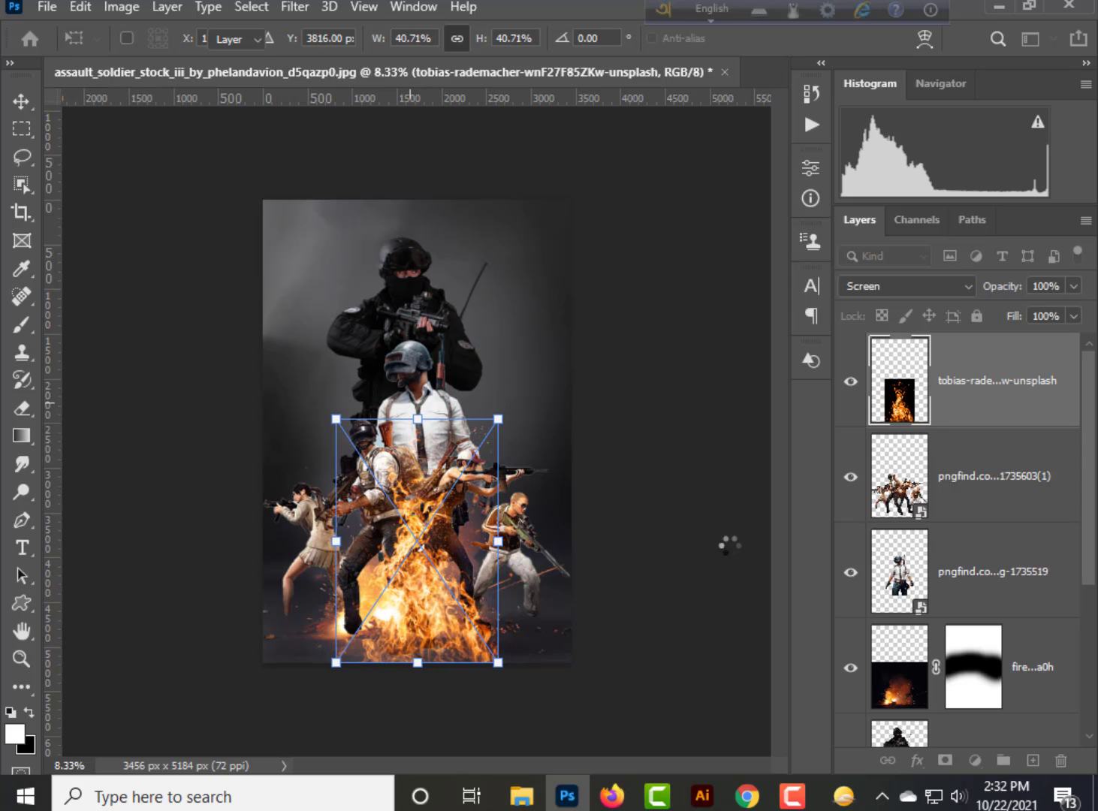
{"action": "key", "text": "Return"}
{"action": "left_click", "coordinate": [566, 682]}
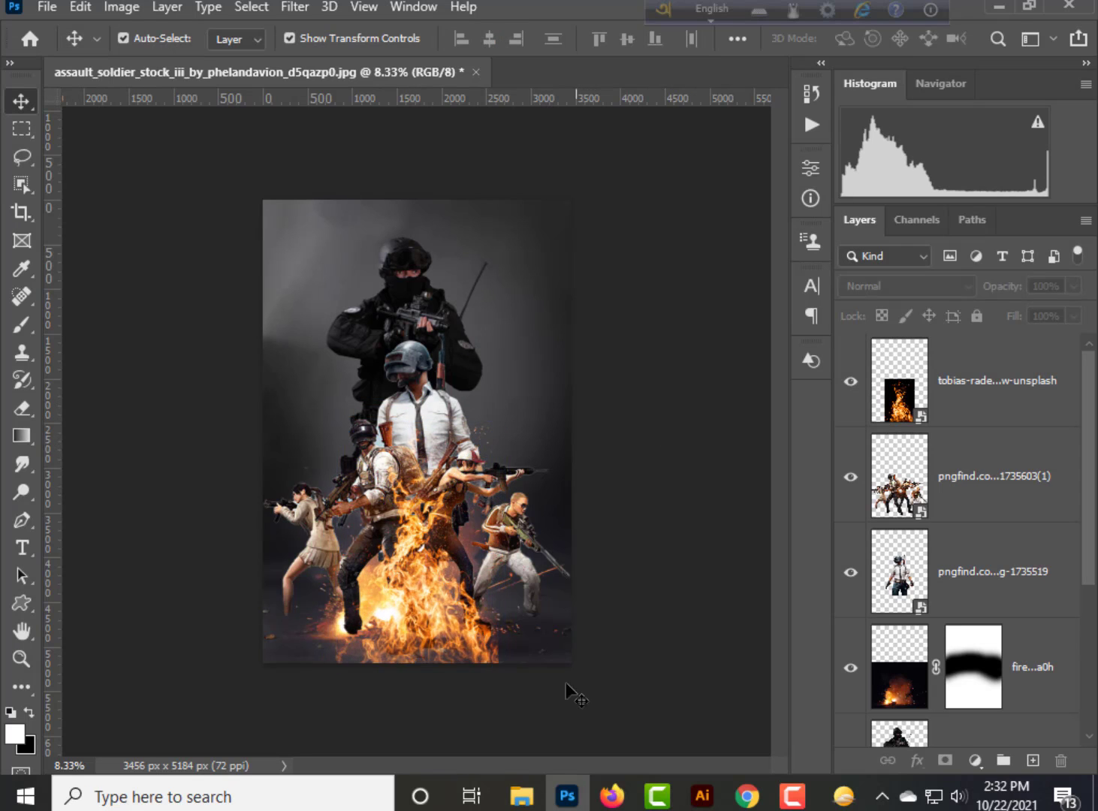
Place the wide flame photo from the fire png folder across the bottom of the poster with Screen blending
{"action": "left_click", "coordinate": [519, 798]}
{"action": "left_click_drag", "start_coordinate": [240, 383], "coordinate": [420, 652]}
{"action": "left_click_drag", "start_coordinate": [412, 537], "coordinate": [414, 630]}
{"action": "left_click", "coordinate": [861, 298]}
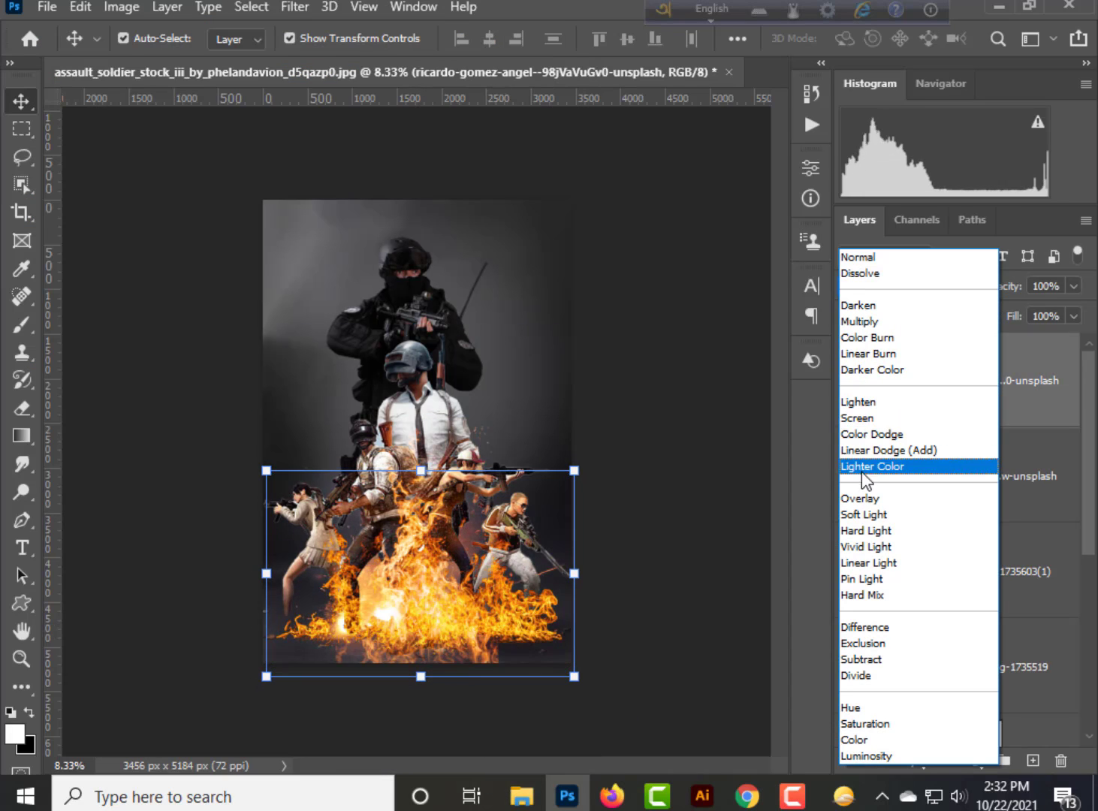
{"action": "left_click", "coordinate": [854, 419]}
{"action": "left_click", "coordinate": [612, 451]}
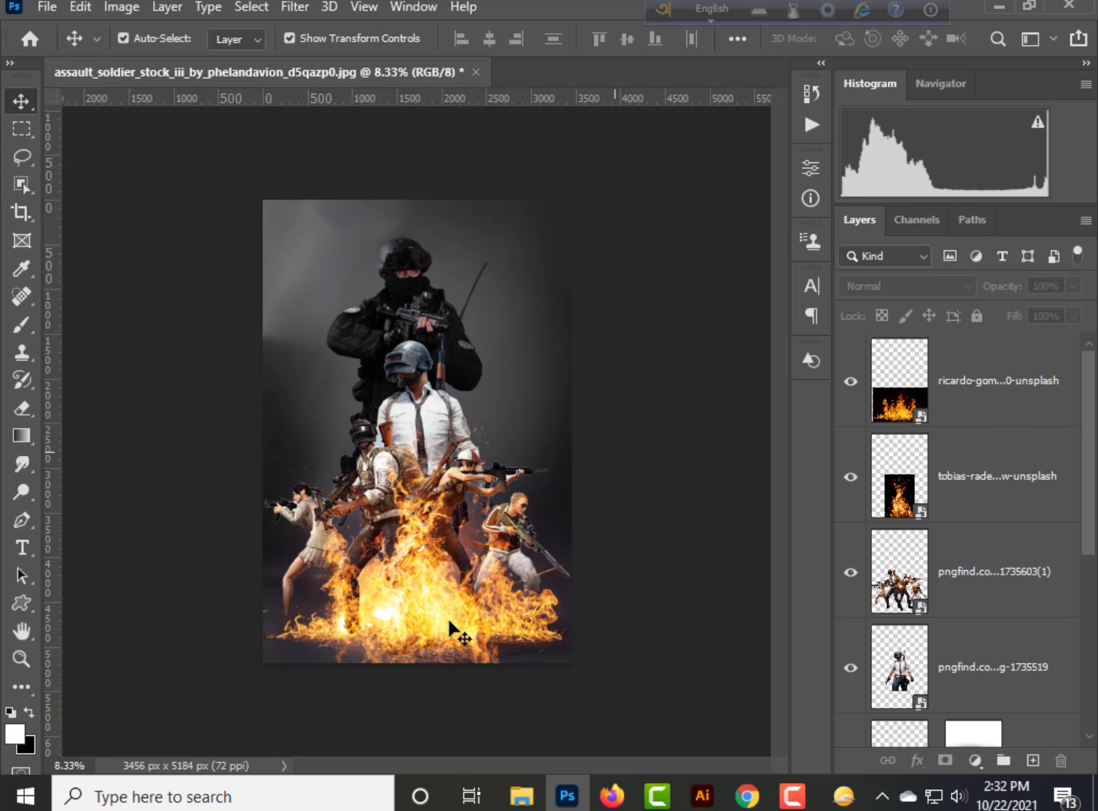
Enlarge the wide flame image to about 74% so the fire spans the poster's full width
{"action": "left_click", "coordinate": [417, 617]}
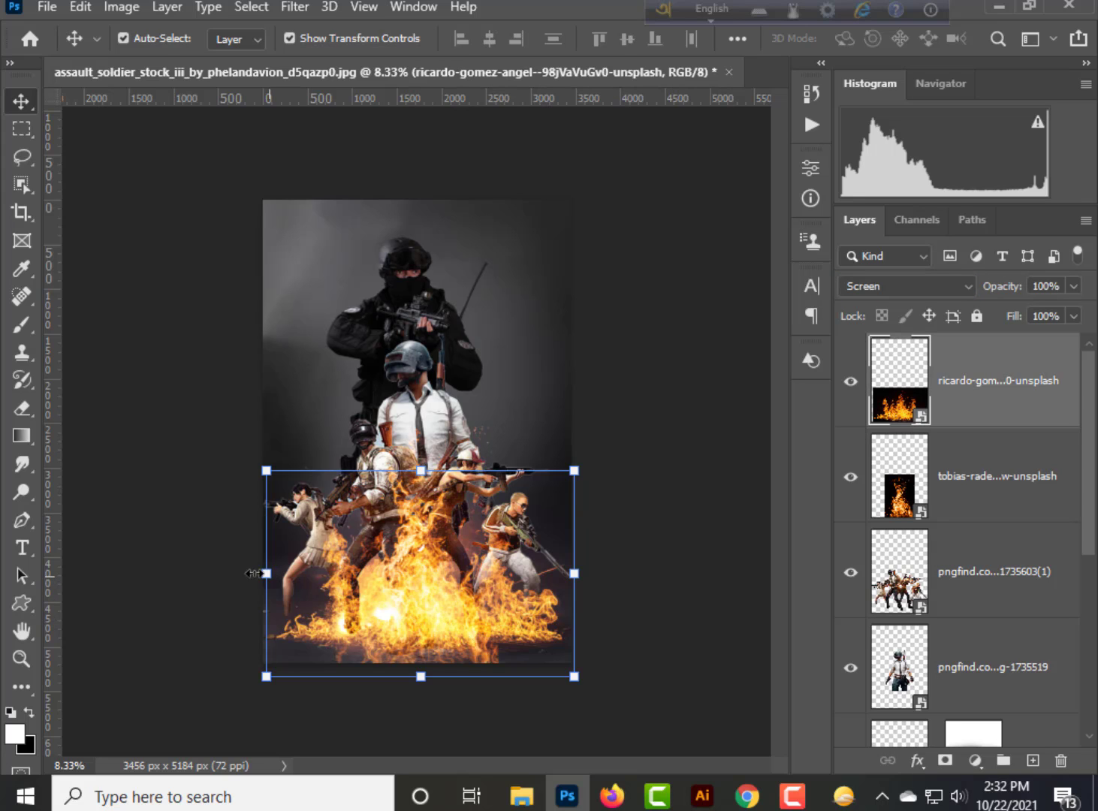
{"action": "left_click_drag", "start_coordinate": [265, 572], "coordinate": [215, 572]}
{"action": "left_click_drag", "start_coordinate": [574, 573], "coordinate": [603, 574]}
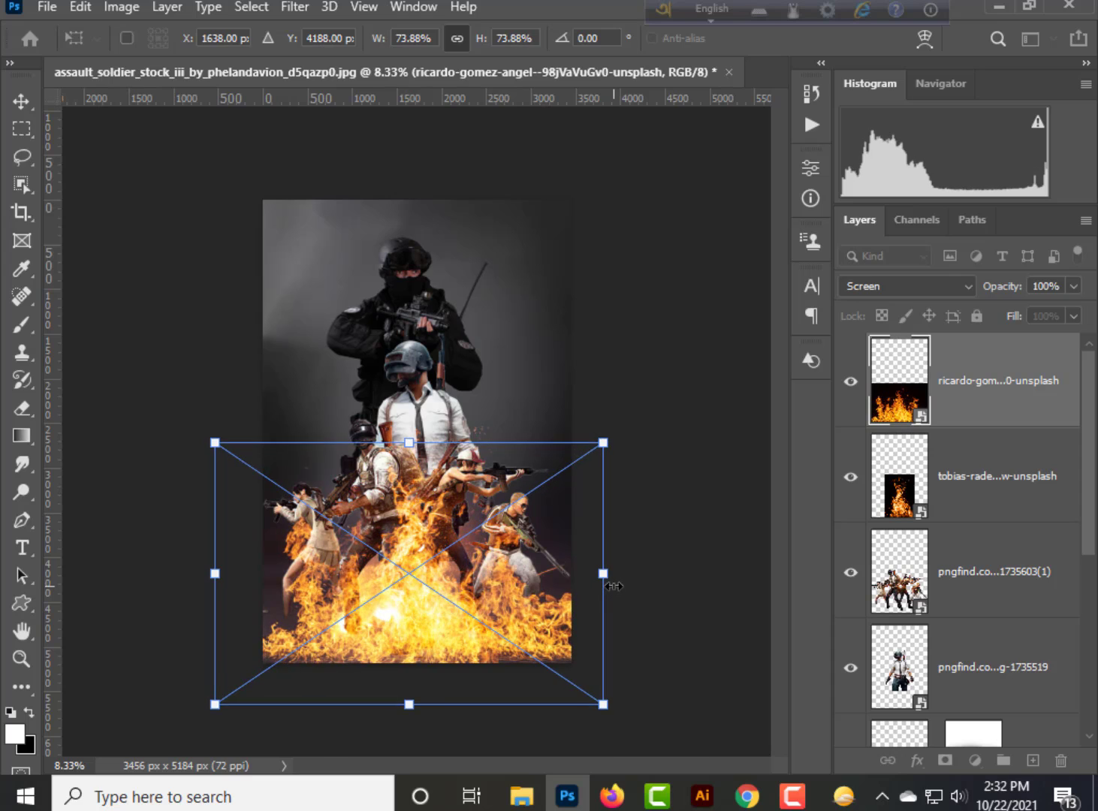
{"action": "key", "text": "Escape"}
{"action": "left_click", "coordinate": [661, 561]}
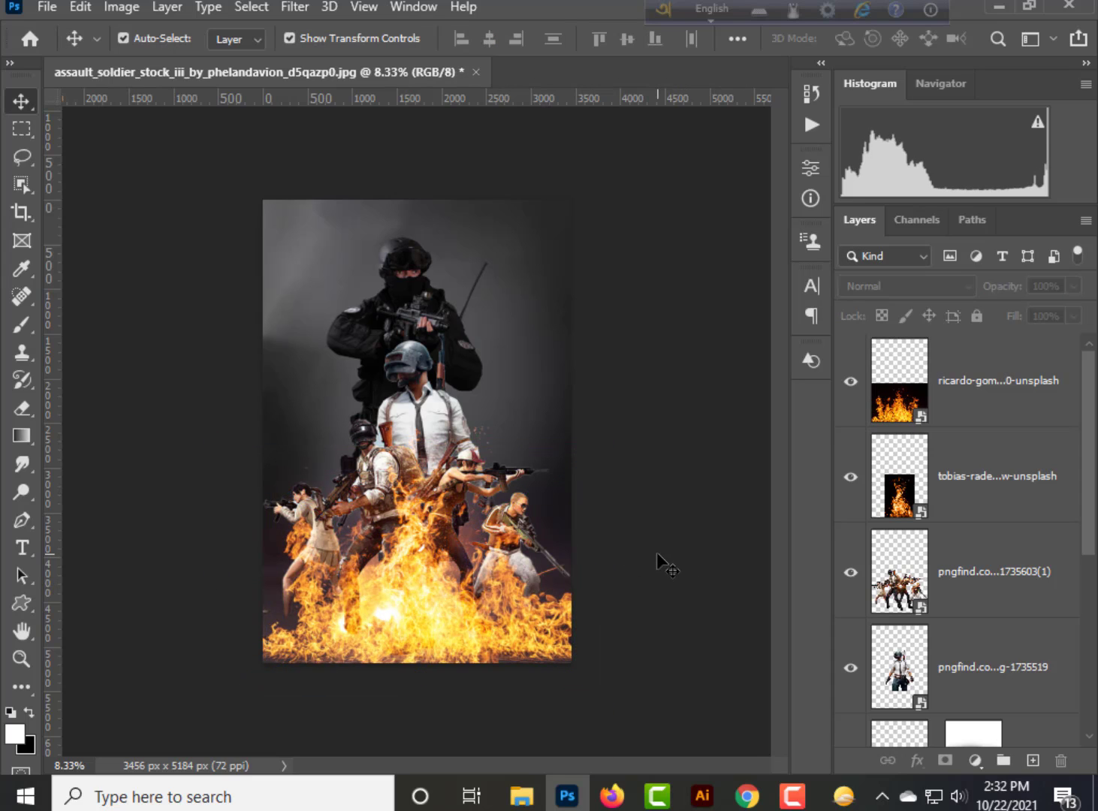
Add a new empty layer directly above the Background copy layer
{"action": "scroll", "coordinate": [944, 592], "scroll_direction": "down", "scroll_amount": 4}
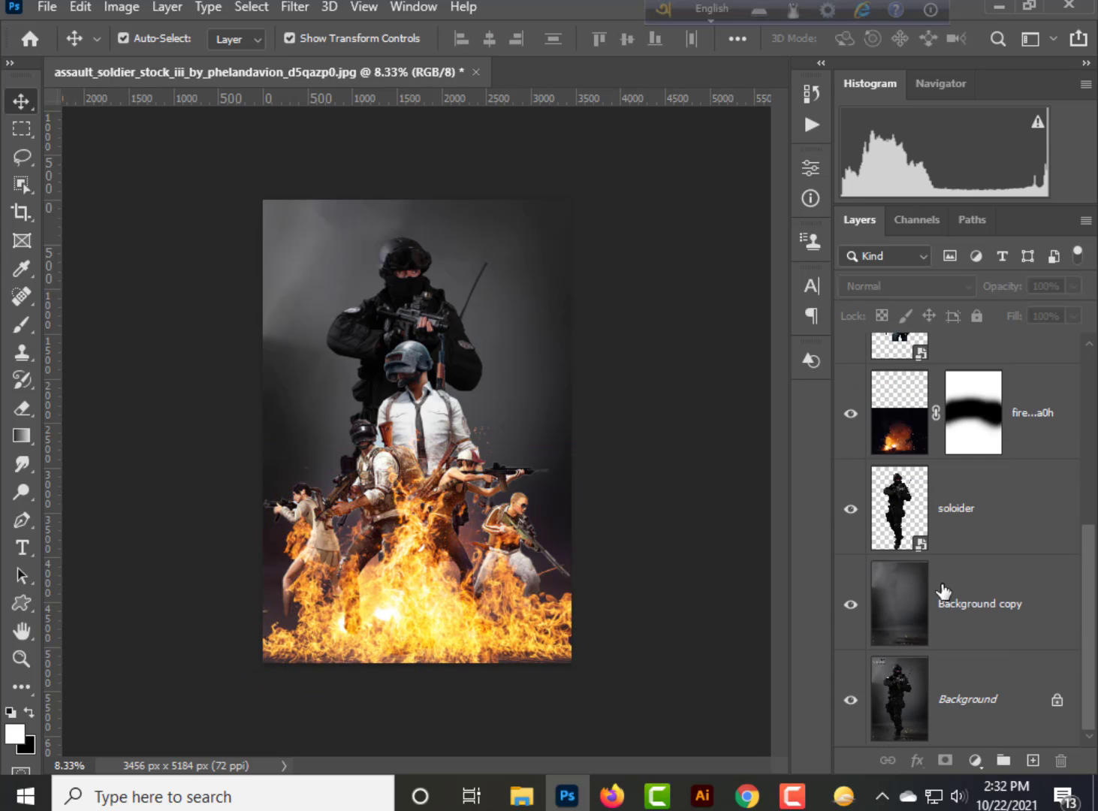
{"action": "left_click", "coordinate": [975, 599]}
{"action": "left_click", "coordinate": [975, 760]}
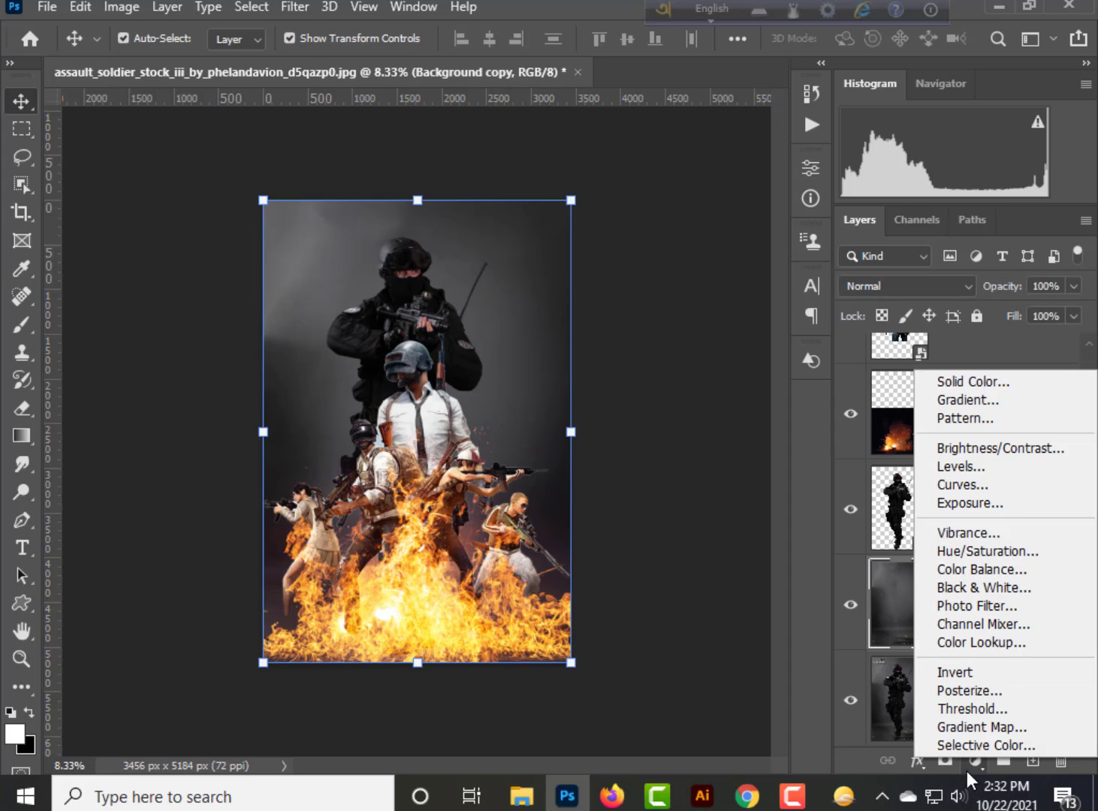
{"action": "left_click", "coordinate": [1033, 760]}
{"action": "left_click", "coordinate": [1032, 760]}
Choose a 1200 px Fog brush from the brush presets for painting smoke
{"action": "left_click", "coordinate": [22, 324]}
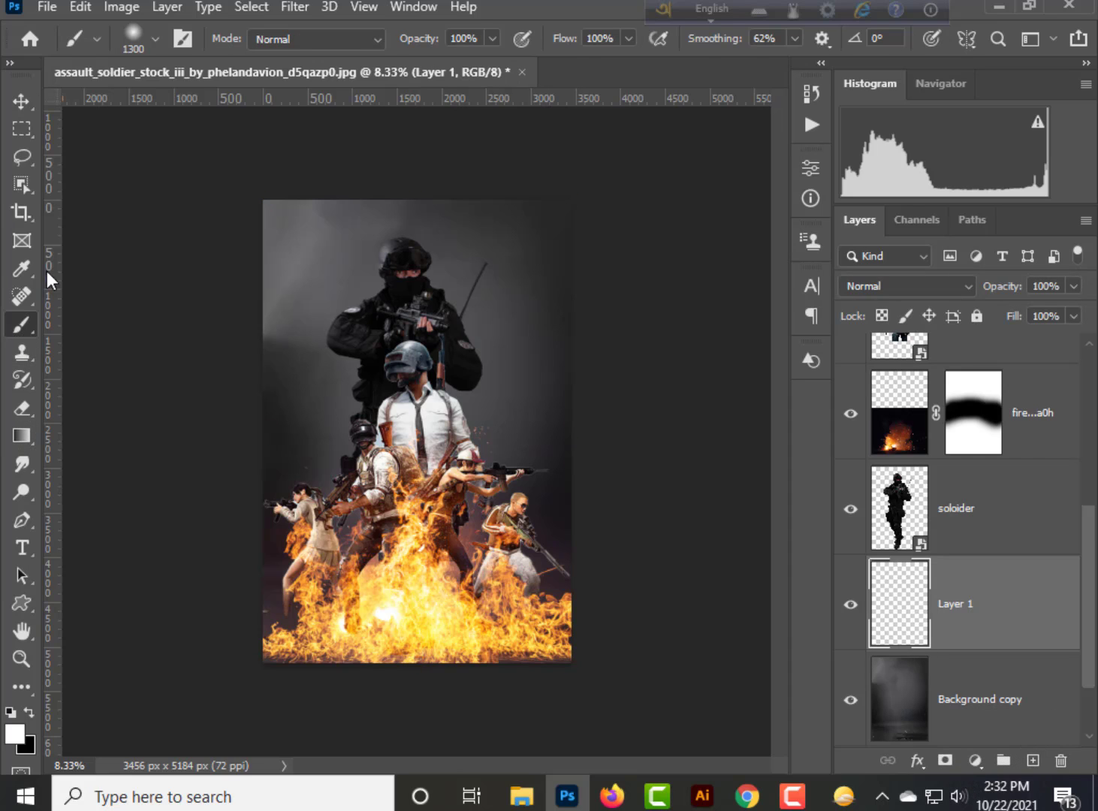
{"action": "left_click", "coordinate": [156, 39]}
{"action": "scroll", "coordinate": [93, 363], "scroll_direction": "down", "scroll_amount": 10}
{"action": "left_click", "coordinate": [90, 351]}
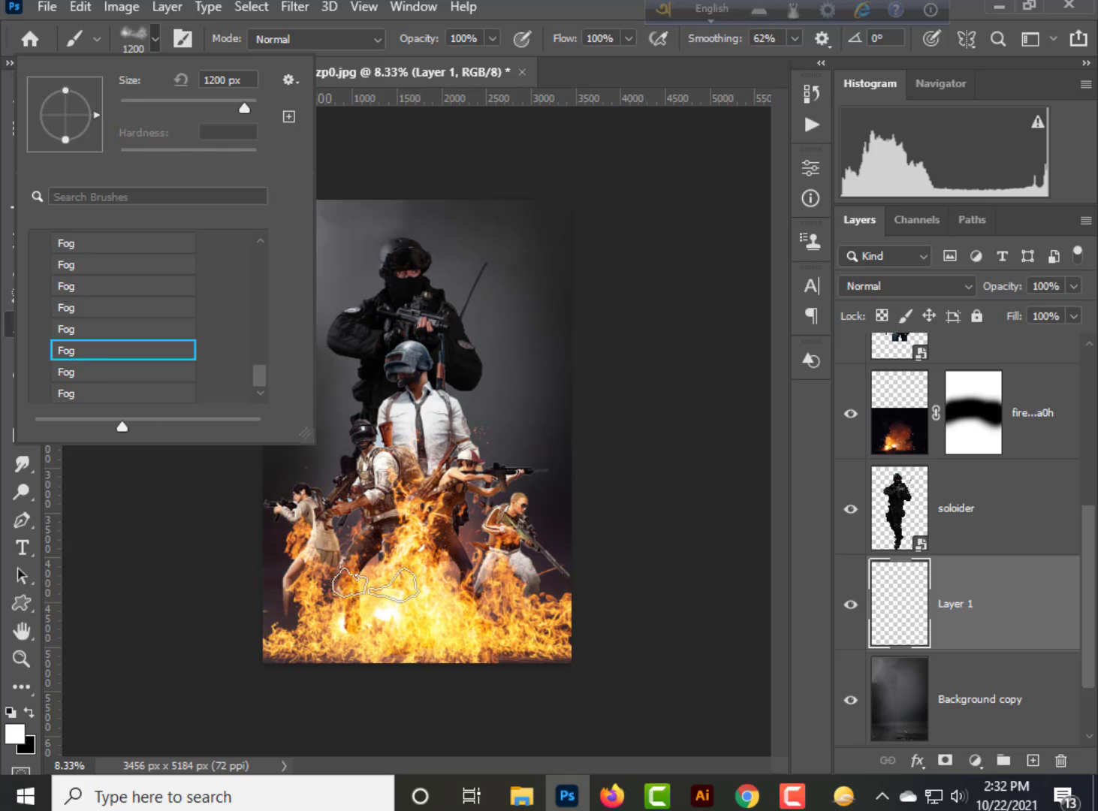
{"action": "key", "text": "comma"}
{"action": "key", "text": "comma"}
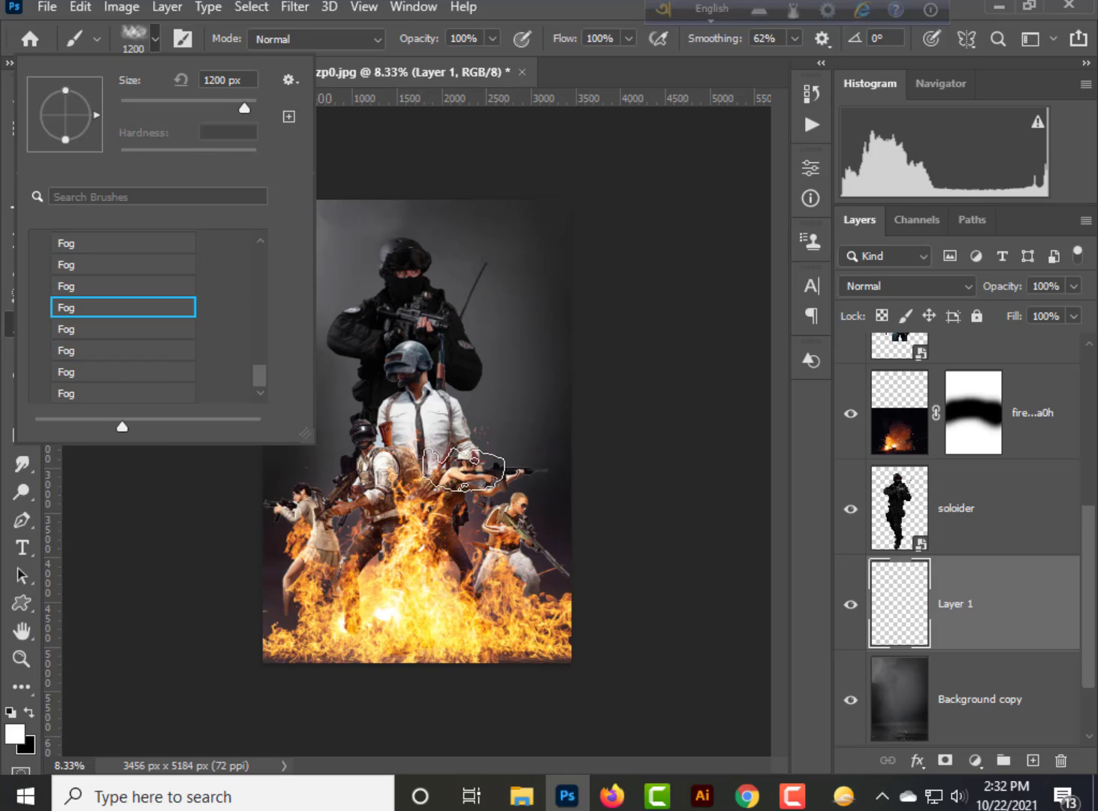
{"action": "left_click", "coordinate": [156, 38]}
Paint white fog on Layer 1 behind the lower characters and the man in the white shirt, enlarging the brush to 2600 px
{"action": "mouse_move", "coordinate": [276, 610]}
{"action": "left_mouse_down"}
{"action": "mouse_move", "coordinate": [273, 594]}
{"action": "mouse_move", "coordinate": [355, 660]}
{"action": "mouse_move", "coordinate": [555, 656]}
{"action": "mouse_move", "coordinate": [572, 578]}
{"action": "mouse_move", "coordinate": [564, 530]}
{"action": "left_mouse_up"}
{"action": "mouse_move", "coordinate": [465, 560]}
{"action": "left_mouse_down"}
{"action": "mouse_move", "coordinate": [465, 531]}
{"action": "mouse_move", "coordinate": [368, 531]}
{"action": "mouse_move", "coordinate": [338, 481]}
{"action": "mouse_move", "coordinate": [307, 479]}
{"action": "mouse_move", "coordinate": [285, 533]}
{"action": "mouse_move", "coordinate": [301, 524]}
{"action": "mouse_move", "coordinate": [289, 477]}
{"action": "left_mouse_up"}
{"action": "key", "text": "bracketright"}
{"action": "key", "text": "bracketright"}
{"action": "key", "text": "bracketright"}
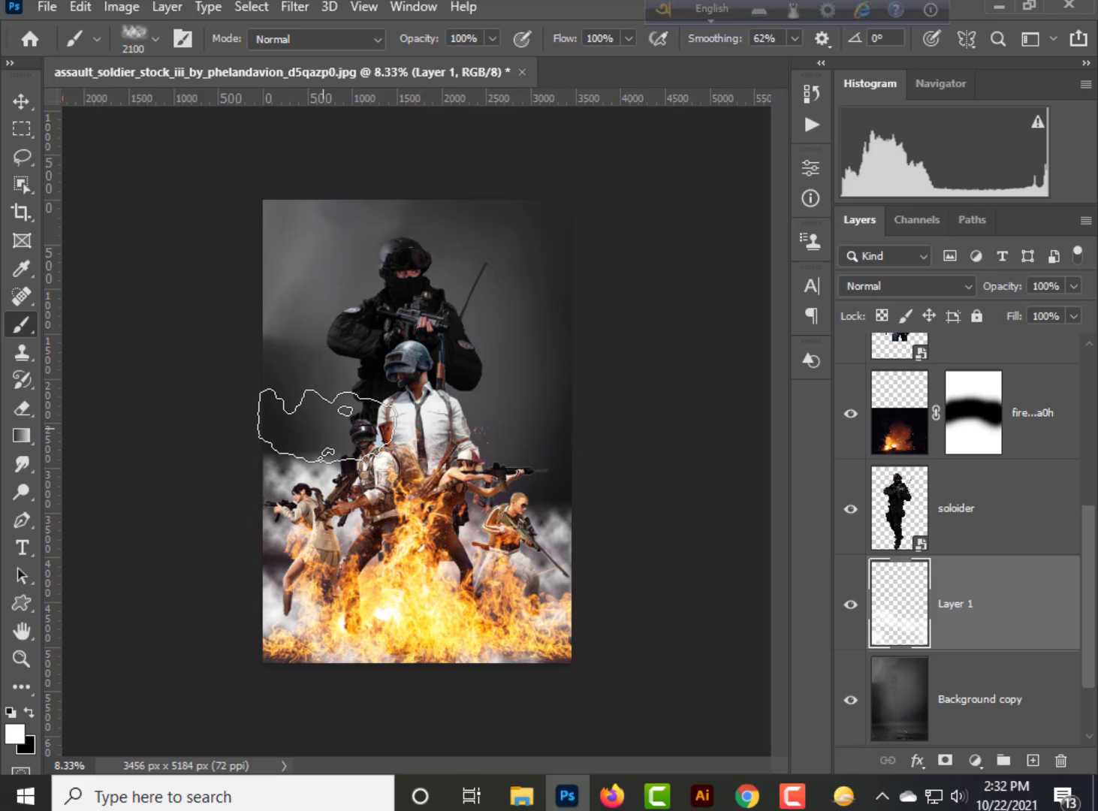
{"action": "left_click", "coordinate": [374, 432]}
{"action": "left_click", "coordinate": [454, 439]}
{"action": "left_click", "coordinate": [510, 477]}
{"action": "left_click", "coordinate": [453, 375]}
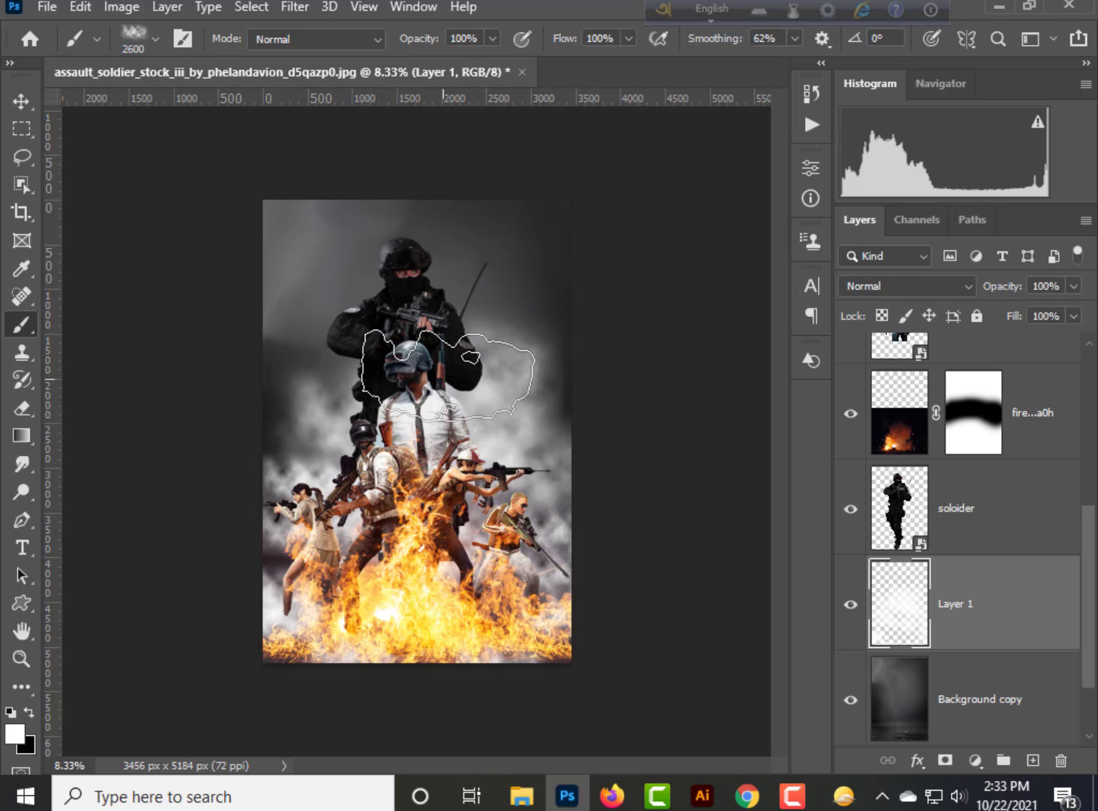
Paint white fog around the upper soldier with a 3000 px brush and lower Layer 1's opacity to 63%
{"action": "key", "text": "bracketright"}
{"action": "left_click", "coordinate": [390, 327]}
{"action": "left_click", "coordinate": [380, 263]}
{"action": "left_click", "coordinate": [453, 277]}
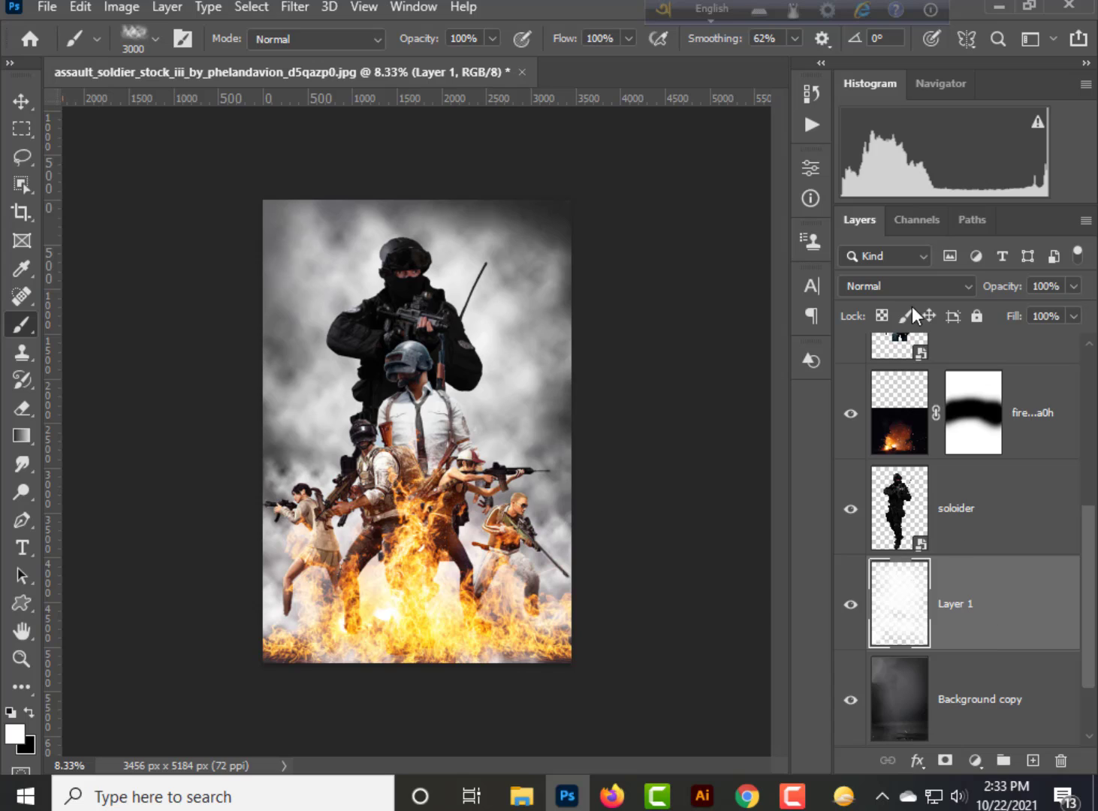
{"action": "left_click_drag", "start_coordinate": [1054, 312], "coordinate": [1037, 313]}
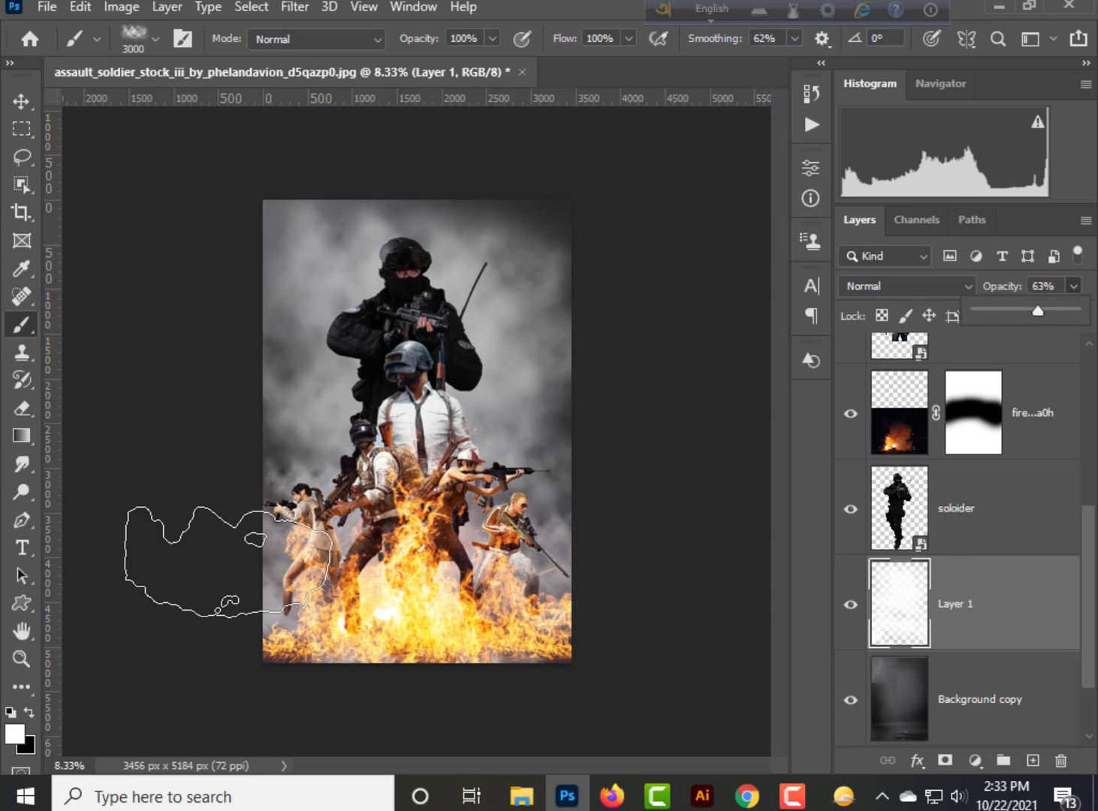
Sample yellow ffef78 from the flames, paint it over the fog on Layer 1, and set the layer to Linear Dodge (Add)
{"action": "left_click", "coordinate": [16, 736]}
{"action": "left_click", "coordinate": [421, 584]}
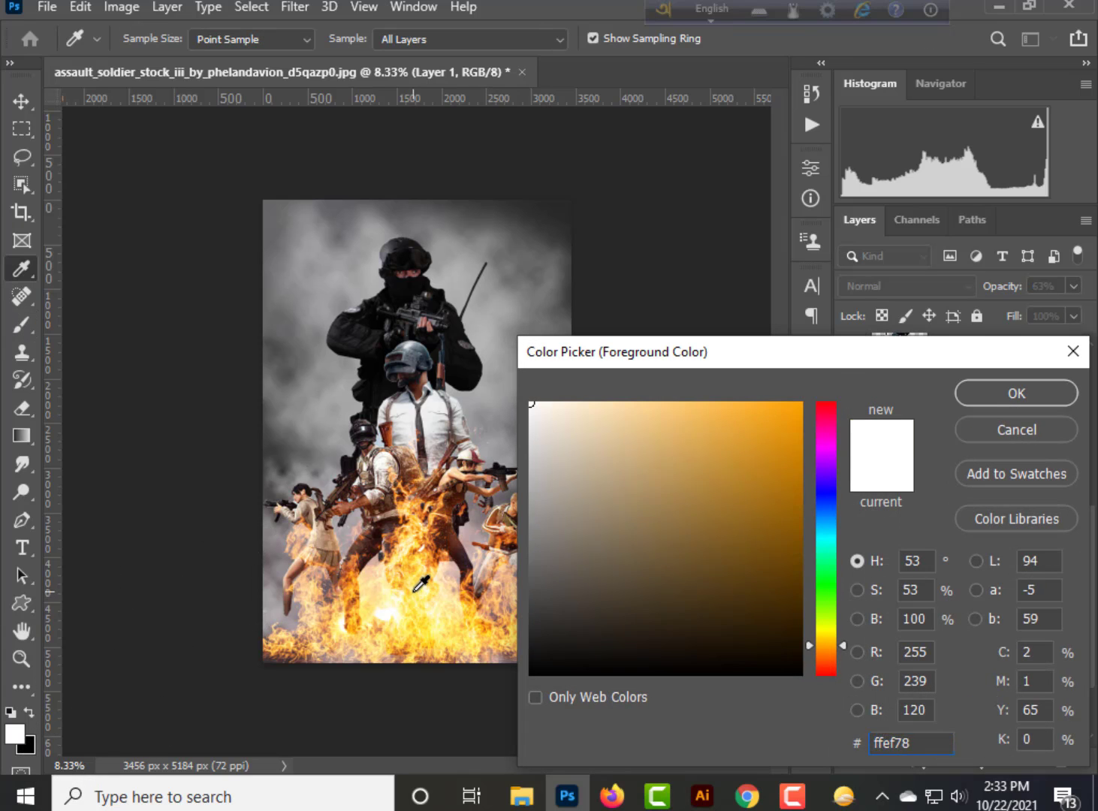
{"action": "left_click", "coordinate": [1012, 392]}
{"action": "mouse_move", "coordinate": [261, 619]}
{"action": "left_mouse_down"}
{"action": "mouse_move", "coordinate": [363, 665]}
{"action": "mouse_move", "coordinate": [367, 644]}
{"action": "mouse_move", "coordinate": [531, 672]}
{"action": "mouse_move", "coordinate": [531, 656]}
{"action": "mouse_move", "coordinate": [641, 644]}
{"action": "left_mouse_up"}
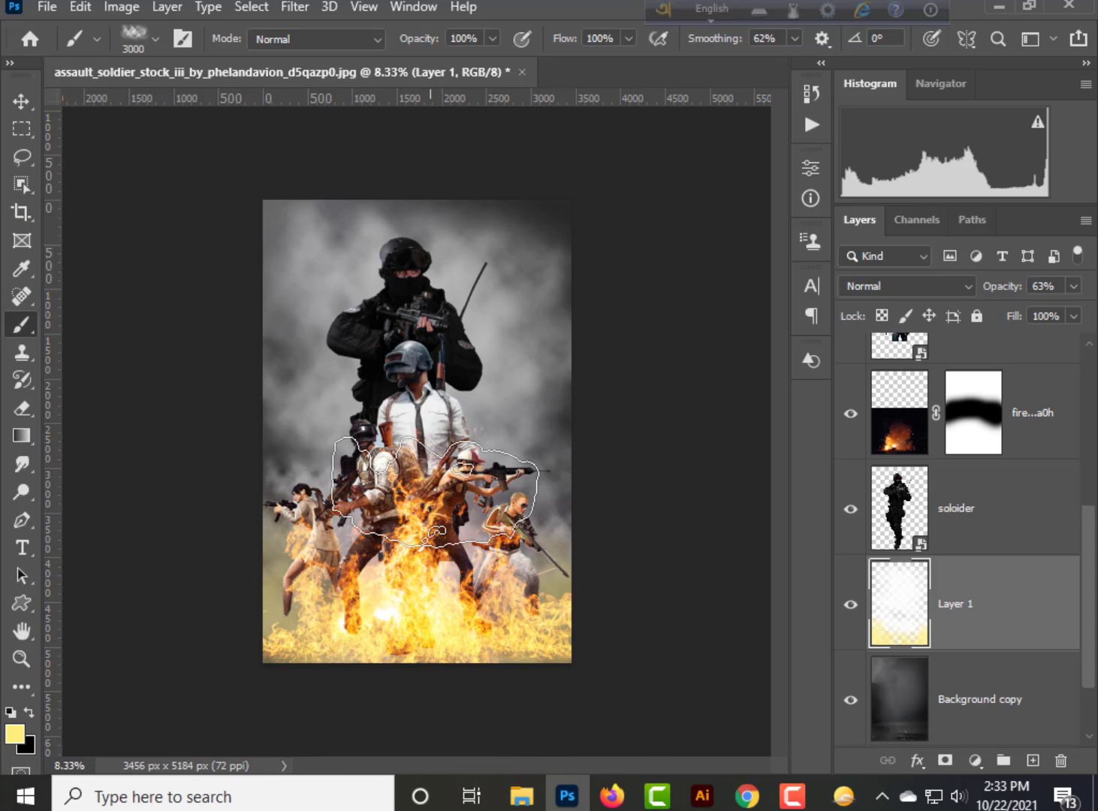
{"action": "mouse_move", "coordinate": [435, 492]}
{"action": "left_mouse_down"}
{"action": "mouse_move", "coordinate": [413, 504]}
{"action": "mouse_move", "coordinate": [422, 571]}
{"action": "mouse_move", "coordinate": [411, 577]}
{"action": "mouse_move", "coordinate": [387, 428]}
{"action": "mouse_move", "coordinate": [441, 419]}
{"action": "mouse_move", "coordinate": [442, 375]}
{"action": "mouse_move", "coordinate": [427, 431]}
{"action": "left_mouse_up"}
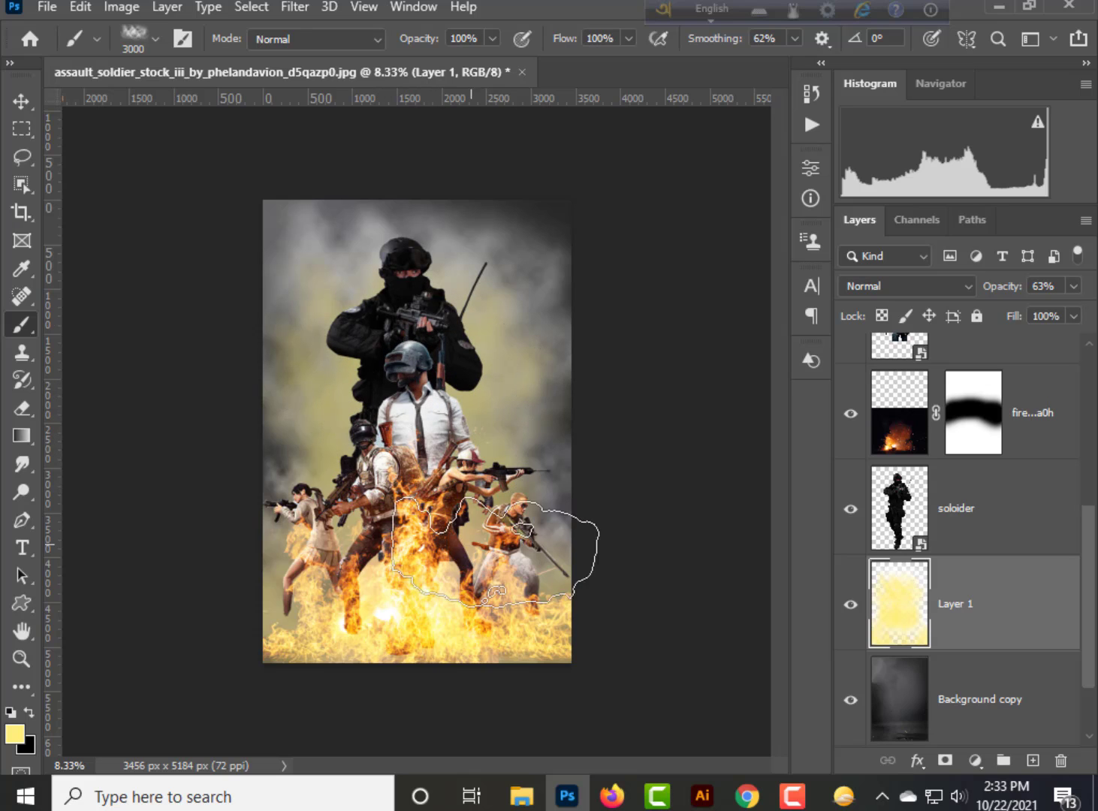
{"action": "left_click", "coordinate": [912, 293]}
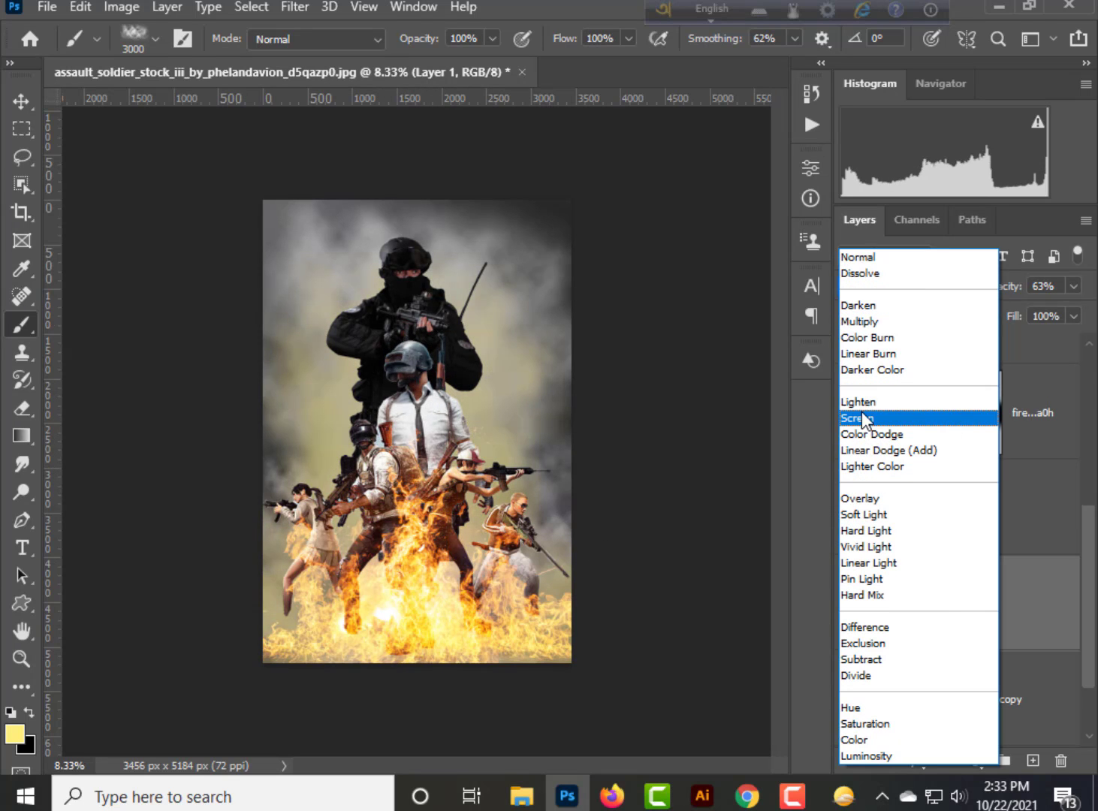
{"action": "left_click", "coordinate": [875, 450]}
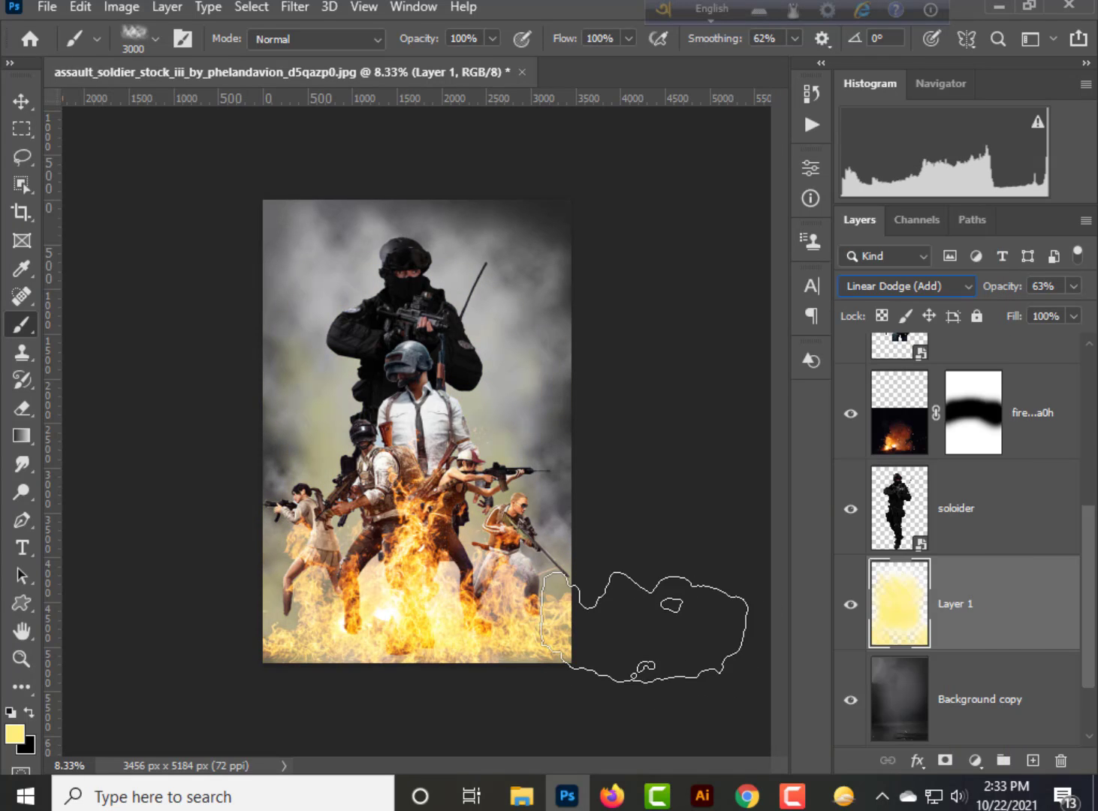
Place pngfind.com-fire-flower-png-6040379 from the fire png folder above Layer 1 and enlarge it to cover nearly the whole canvas
{"action": "left_click", "coordinate": [524, 798]}
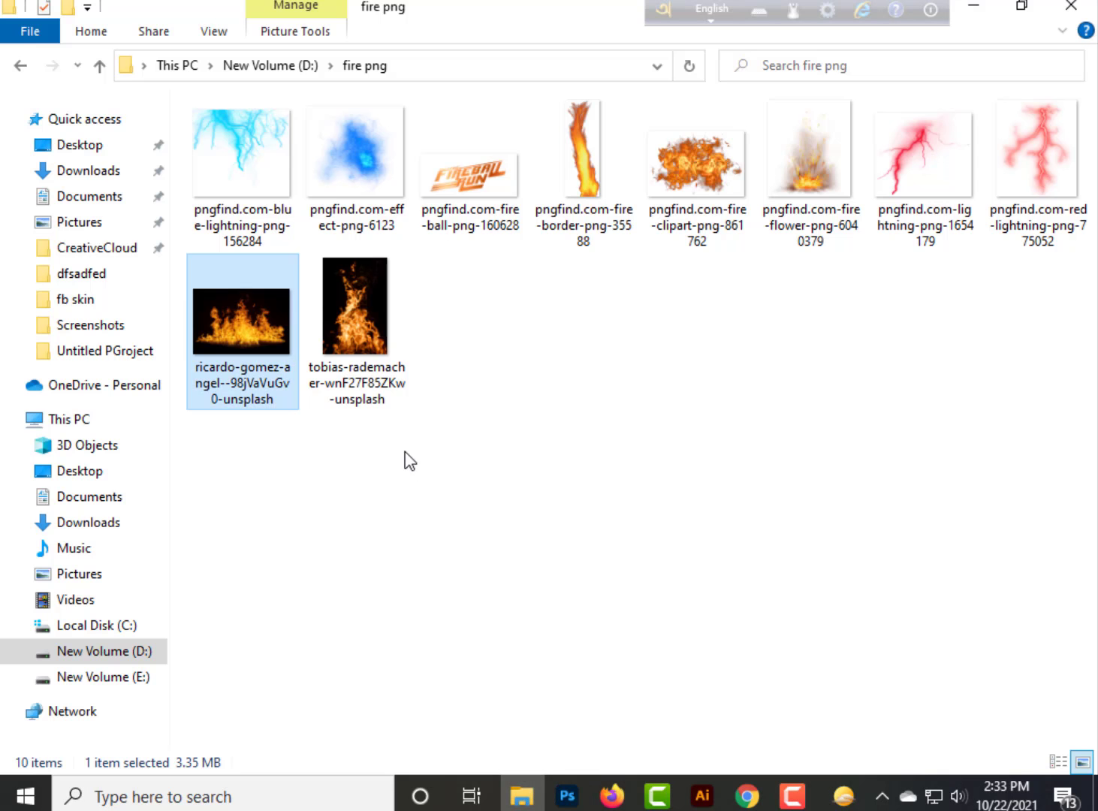
{"action": "left_click_drag", "start_coordinate": [809, 192], "coordinate": [471, 544]}
{"action": "left_click_drag", "start_coordinate": [421, 271], "coordinate": [414, 172]}
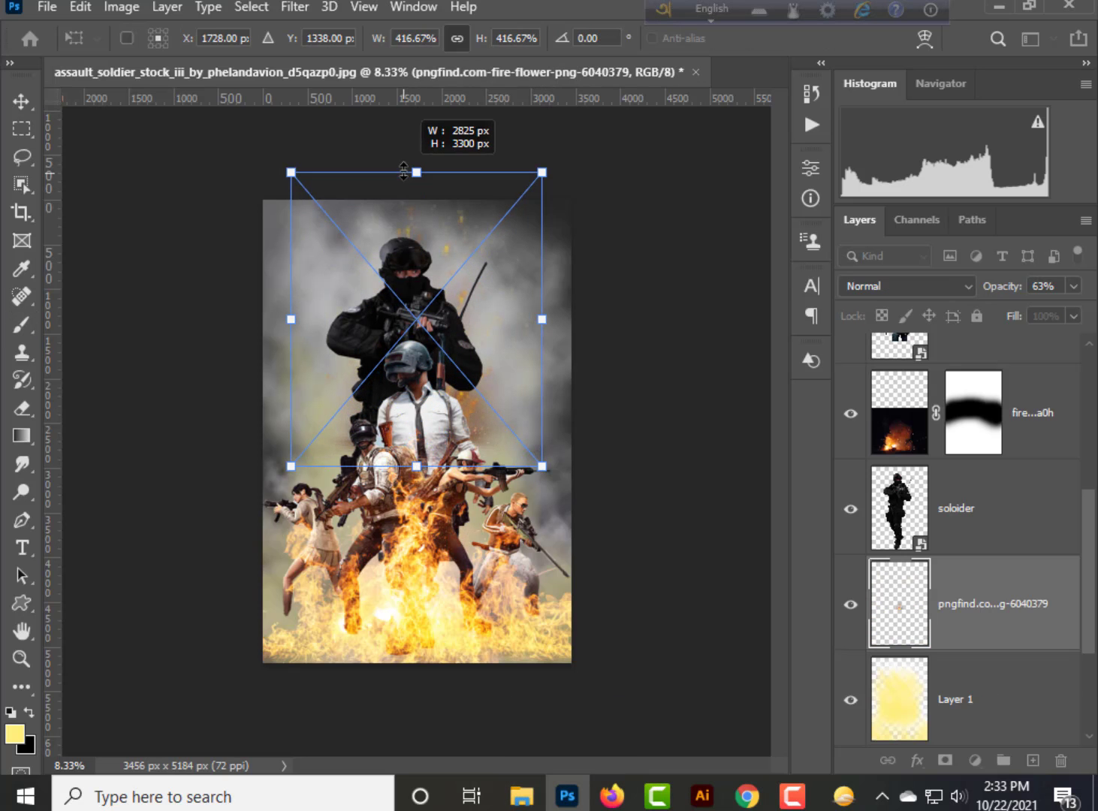
{"action": "left_click_drag", "start_coordinate": [417, 466], "coordinate": [442, 659]}
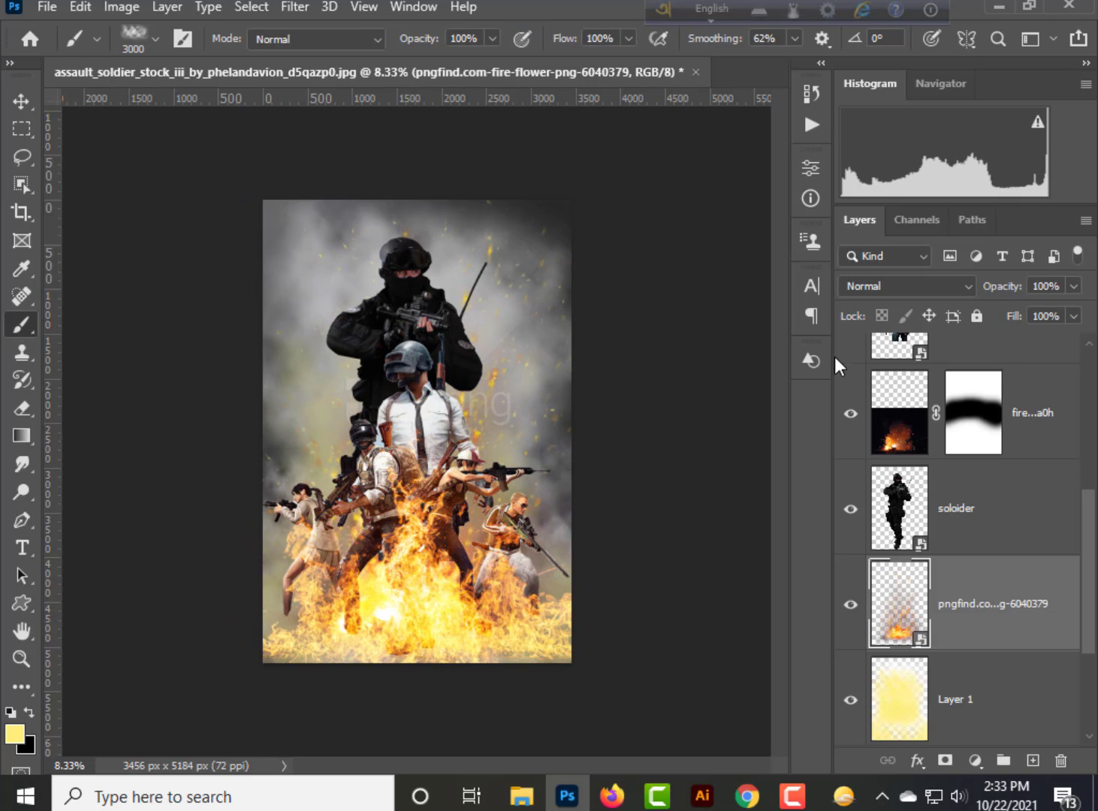
Set the fire-flower layer to Screen blending and shift it slightly down and to the left
{"action": "left_click", "coordinate": [905, 286]}
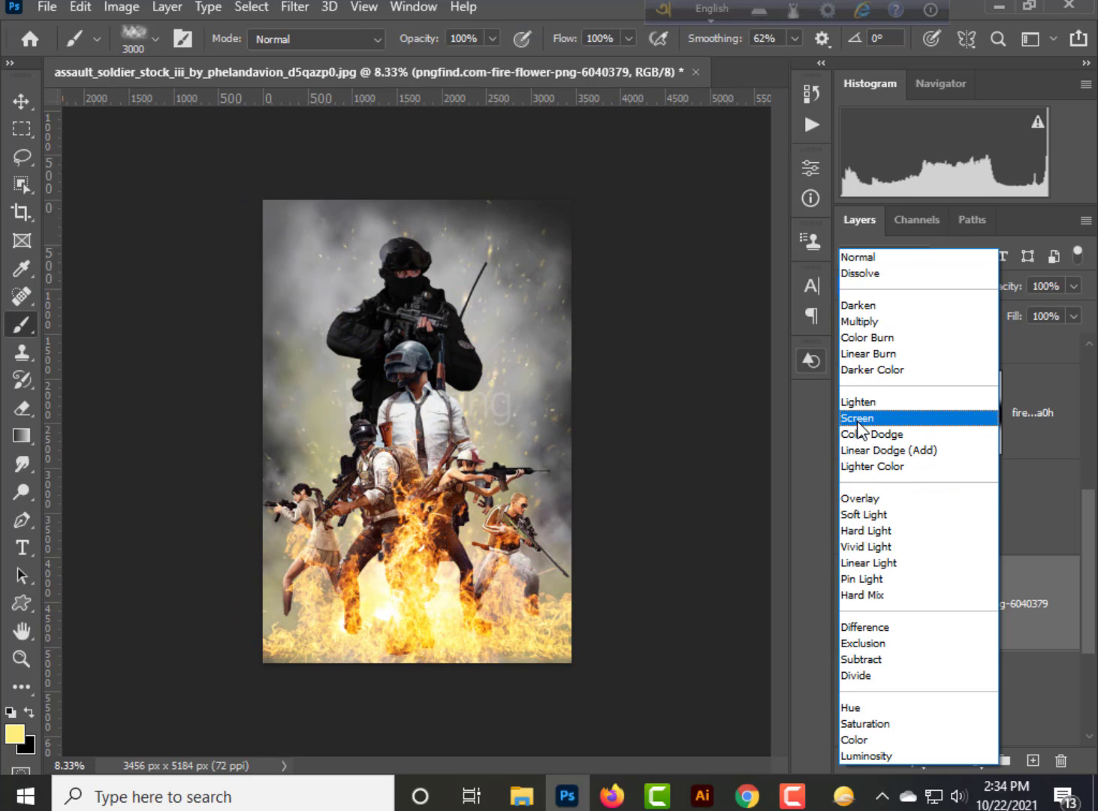
{"action": "left_click", "coordinate": [859, 420]}
{"action": "key", "text": "v"}
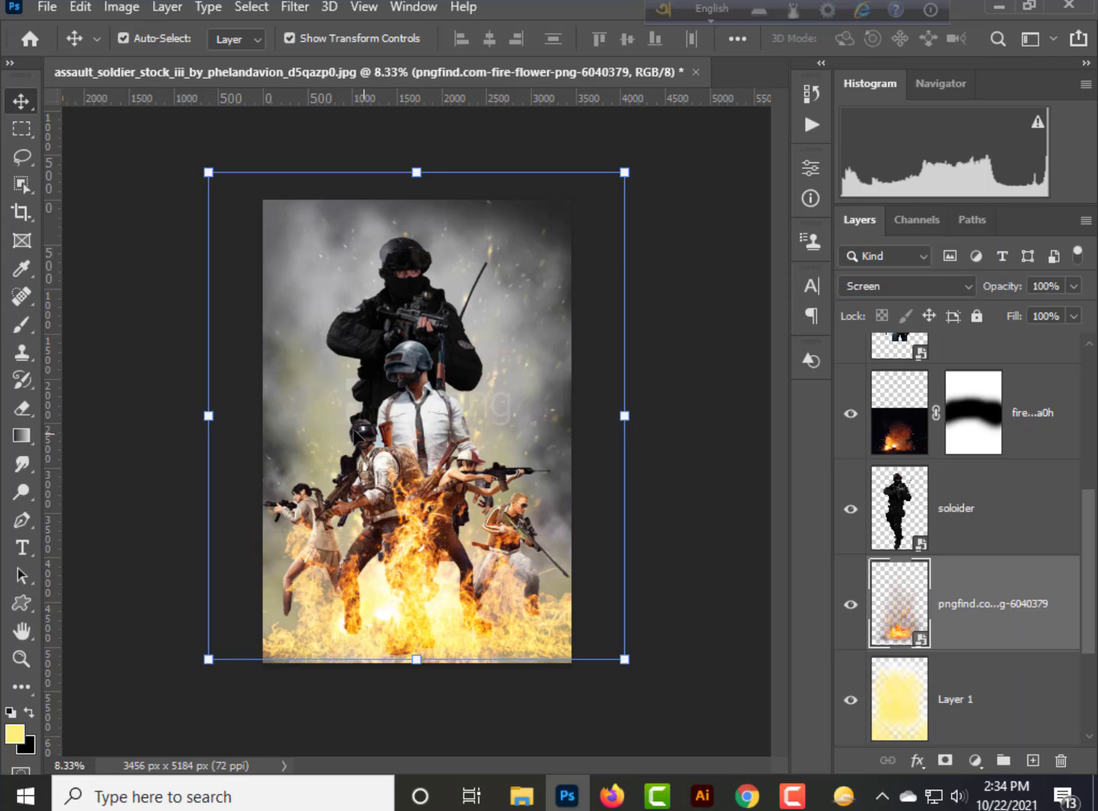
{"action": "left_click_drag", "start_coordinate": [364, 406], "coordinate": [335, 421]}
{"action": "left_click", "coordinate": [671, 506]}
{"action": "left_click", "coordinate": [476, 432]}
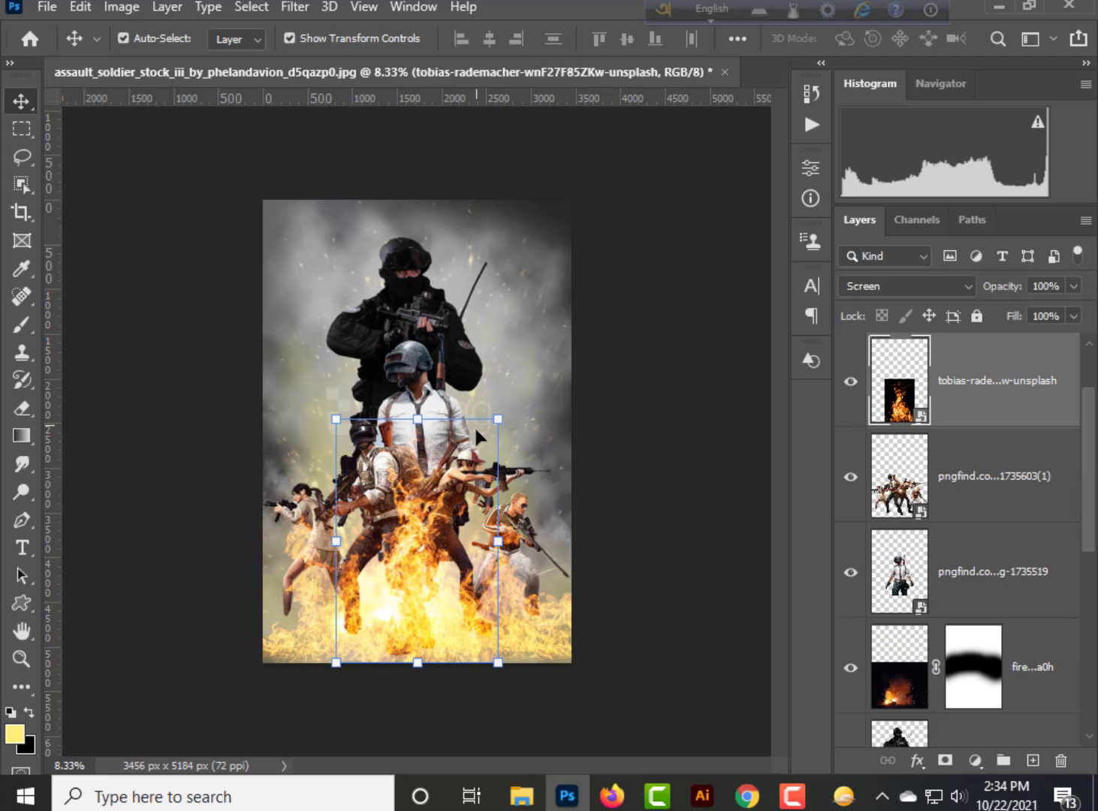
{"action": "left_click", "coordinate": [661, 478]}
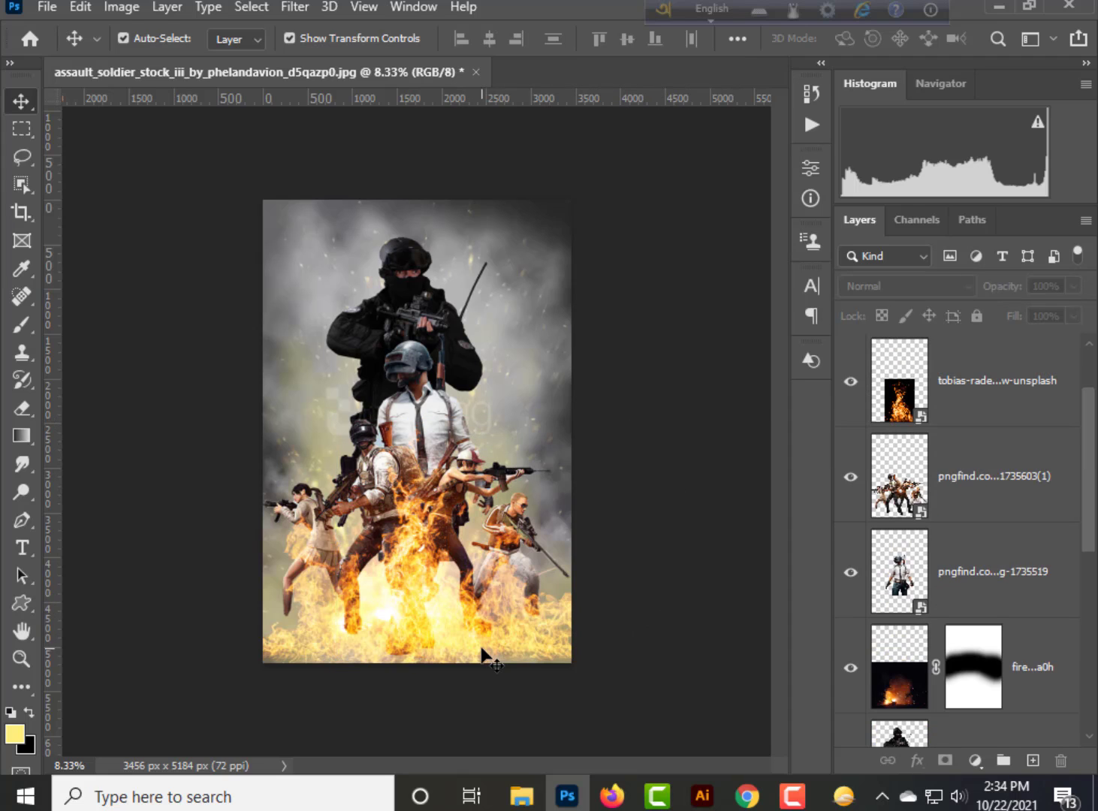
Add a new layer above the ricardo-gomez fire layer and paint white (ffffff) fog around the characters with the 3000 px brush
{"action": "left_click", "coordinate": [324, 637]}
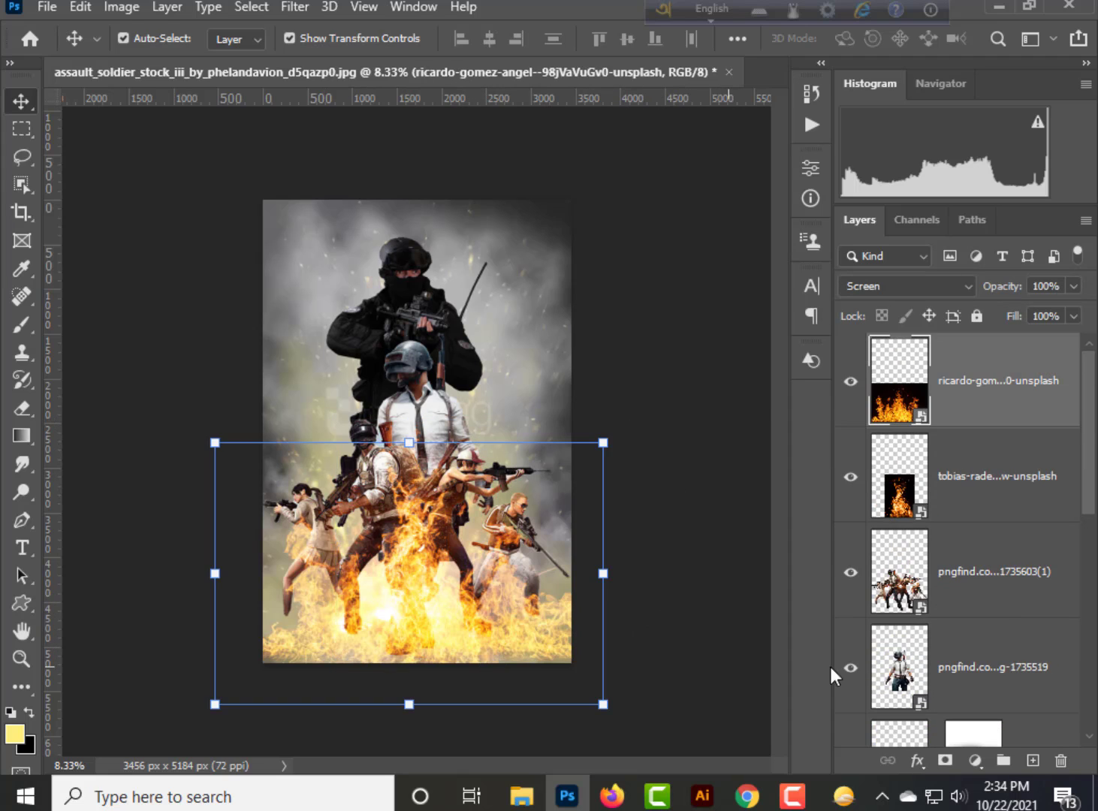
{"action": "left_click", "coordinate": [1033, 761]}
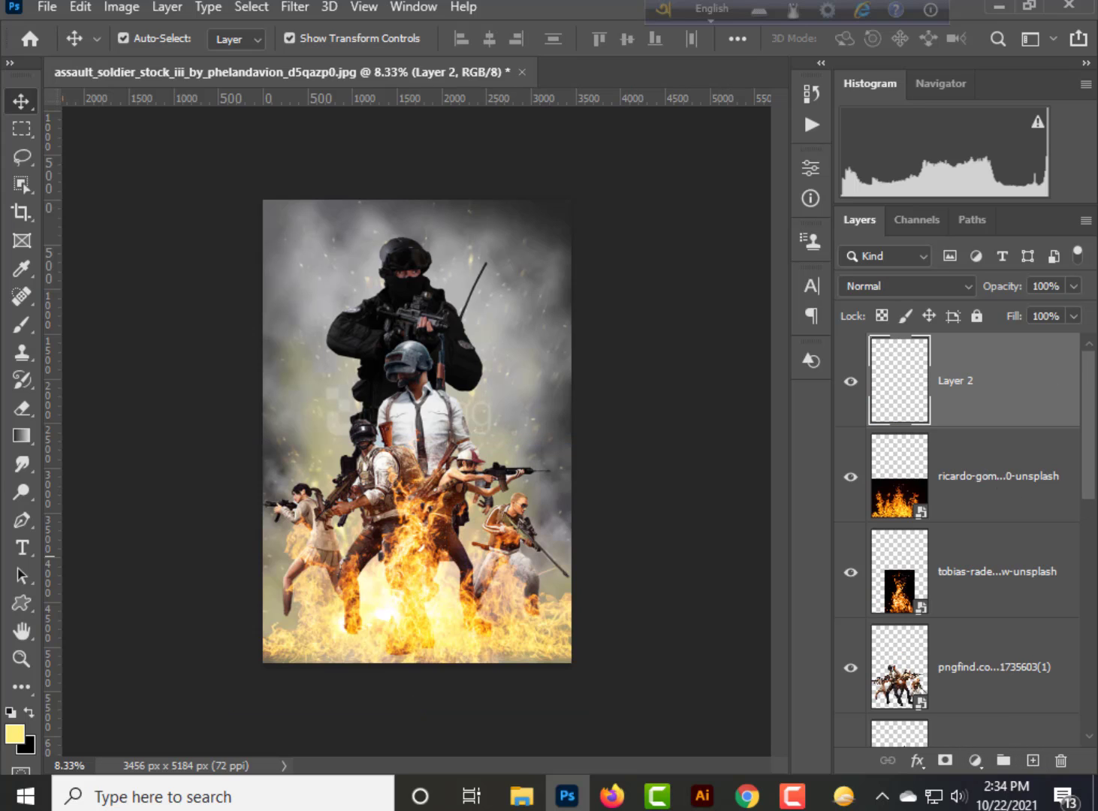
{"action": "left_click", "coordinate": [21, 326]}
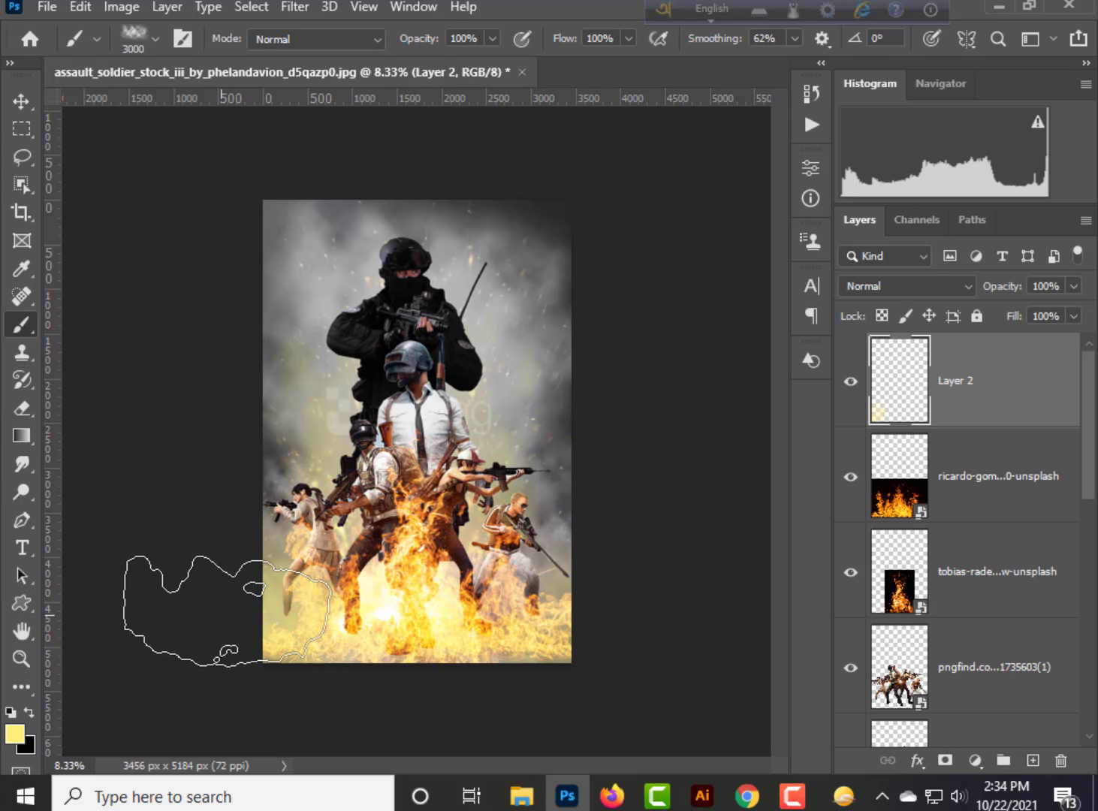
{"action": "left_click", "coordinate": [15, 734]}
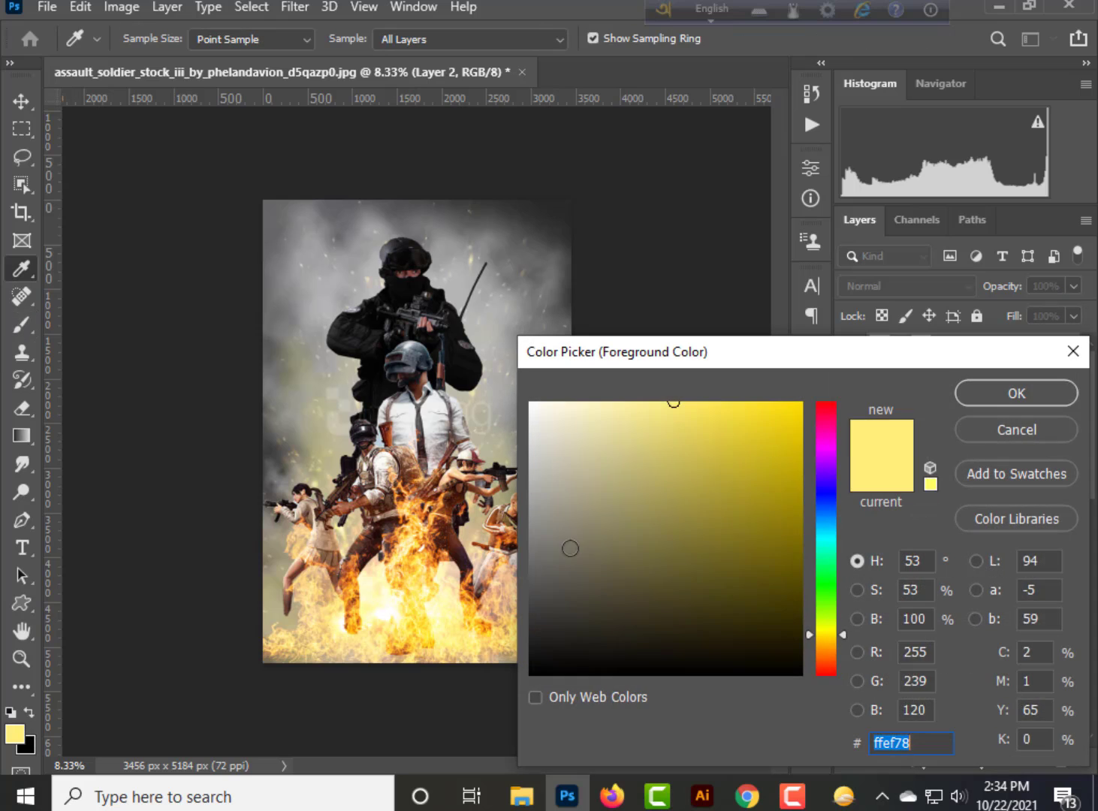
{"action": "type", "text": "ffffff"}
{"action": "key", "text": "Return"}
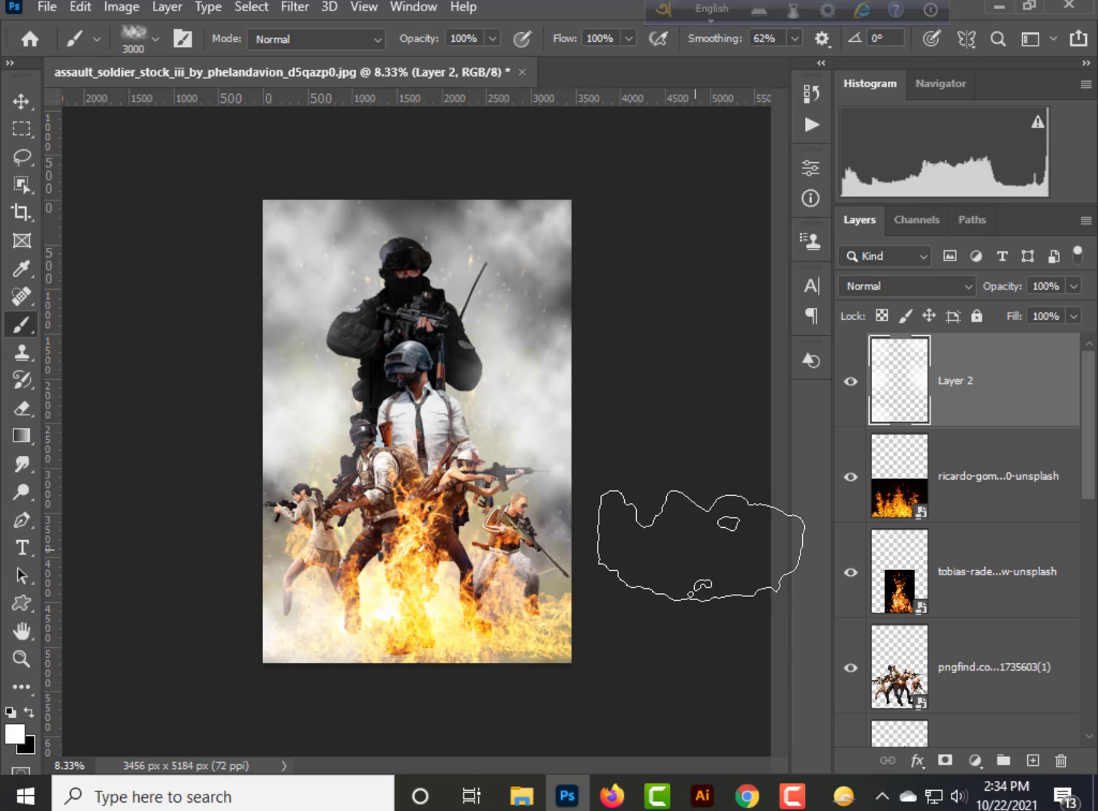
Place pngfind.com-fire-clipart-png-861762 from the fire png folder, enlarge it across the poster's lower part, and set it to Screen blending
{"action": "left_click", "coordinate": [522, 796]}
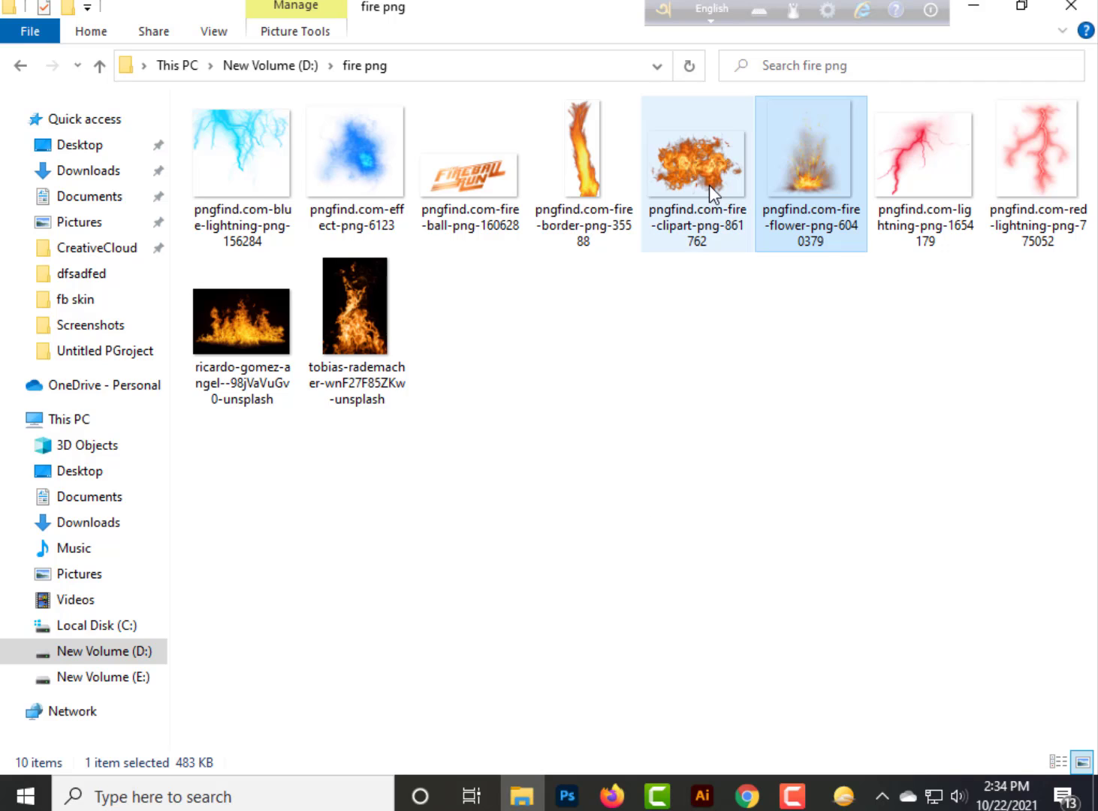
{"action": "left_click_drag", "start_coordinate": [711, 184], "coordinate": [366, 660]}
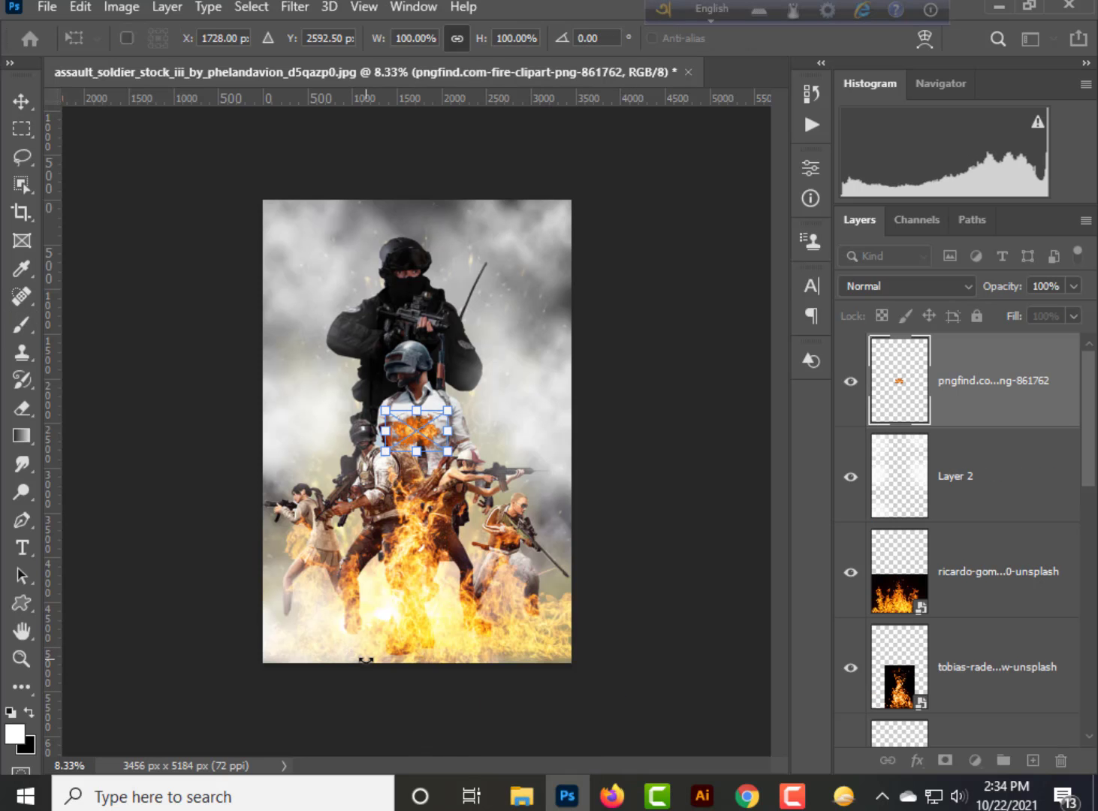
{"action": "left_click_drag", "start_coordinate": [422, 448], "coordinate": [333, 656]}
{"action": "key", "text": "Return"}
{"action": "key", "text": "b"}
{"action": "left_click", "coordinate": [899, 285]}
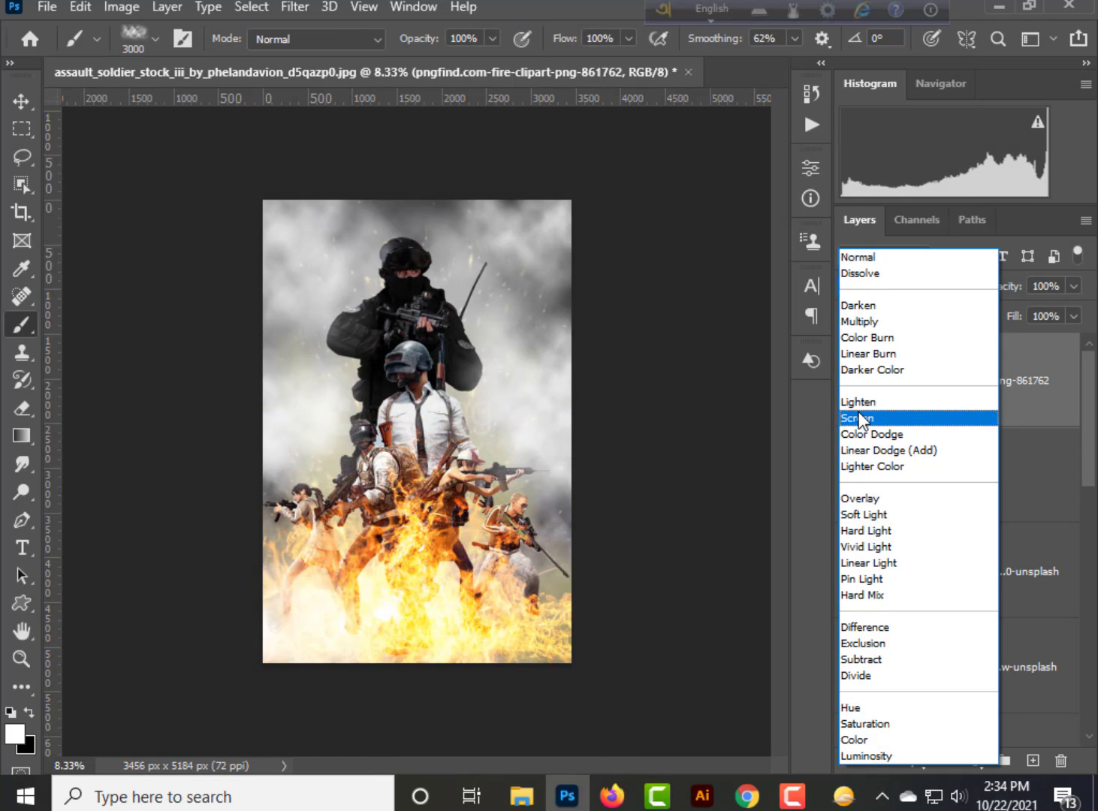
{"action": "left_click", "coordinate": [859, 419]}
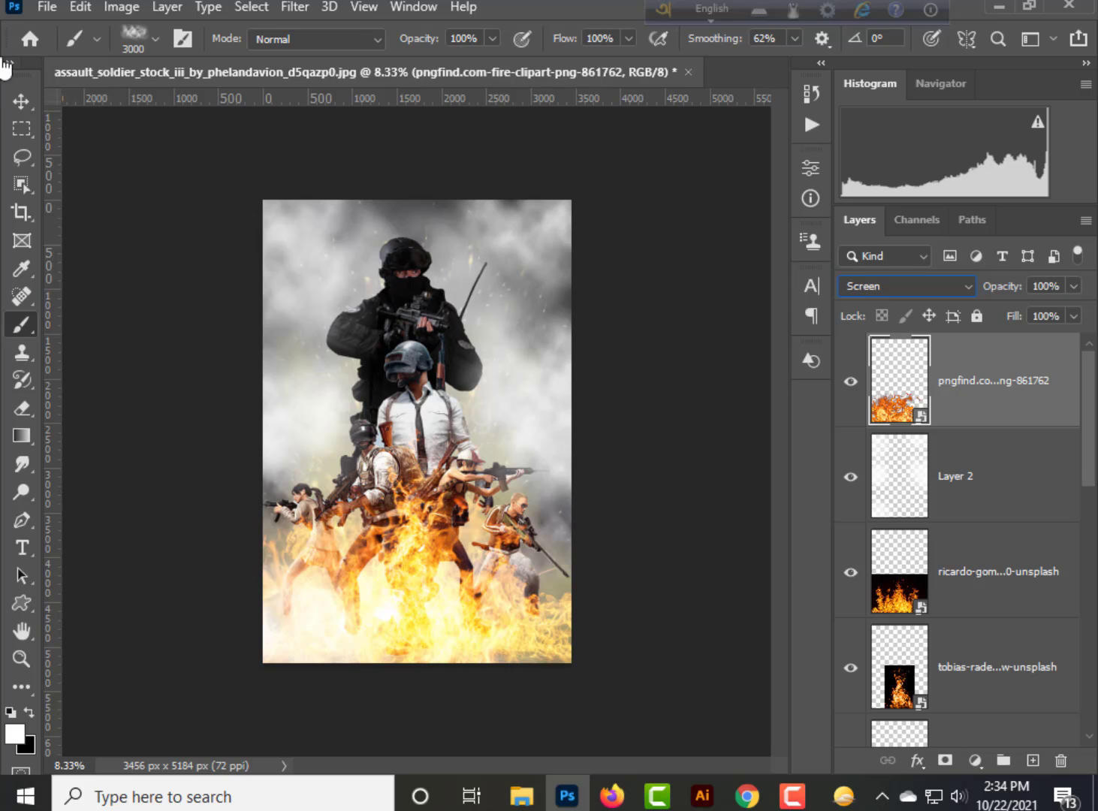
Shift the fire-clipart layer to the left and duplicate it, placing the copy over the poster's lower-right area
{"action": "left_click", "coordinate": [21, 100]}
{"action": "left_click_drag", "start_coordinate": [399, 620], "coordinate": [550, 636]}
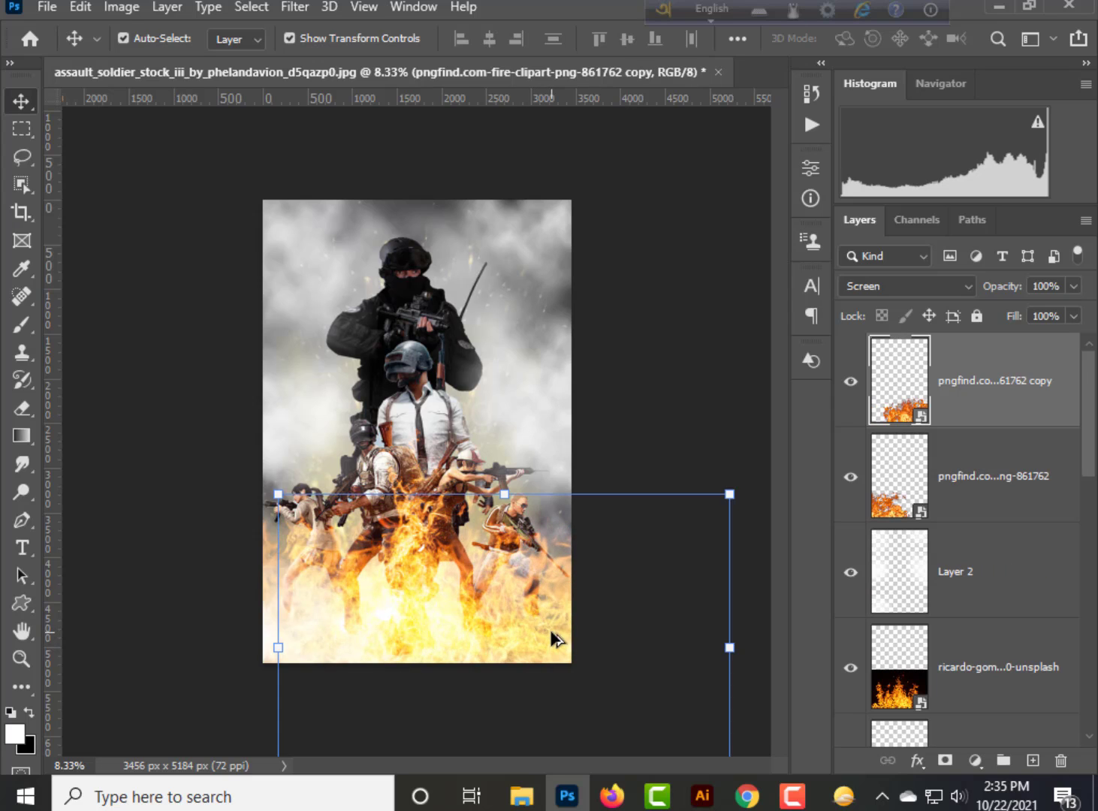
{"action": "left_click", "coordinate": [680, 365]}
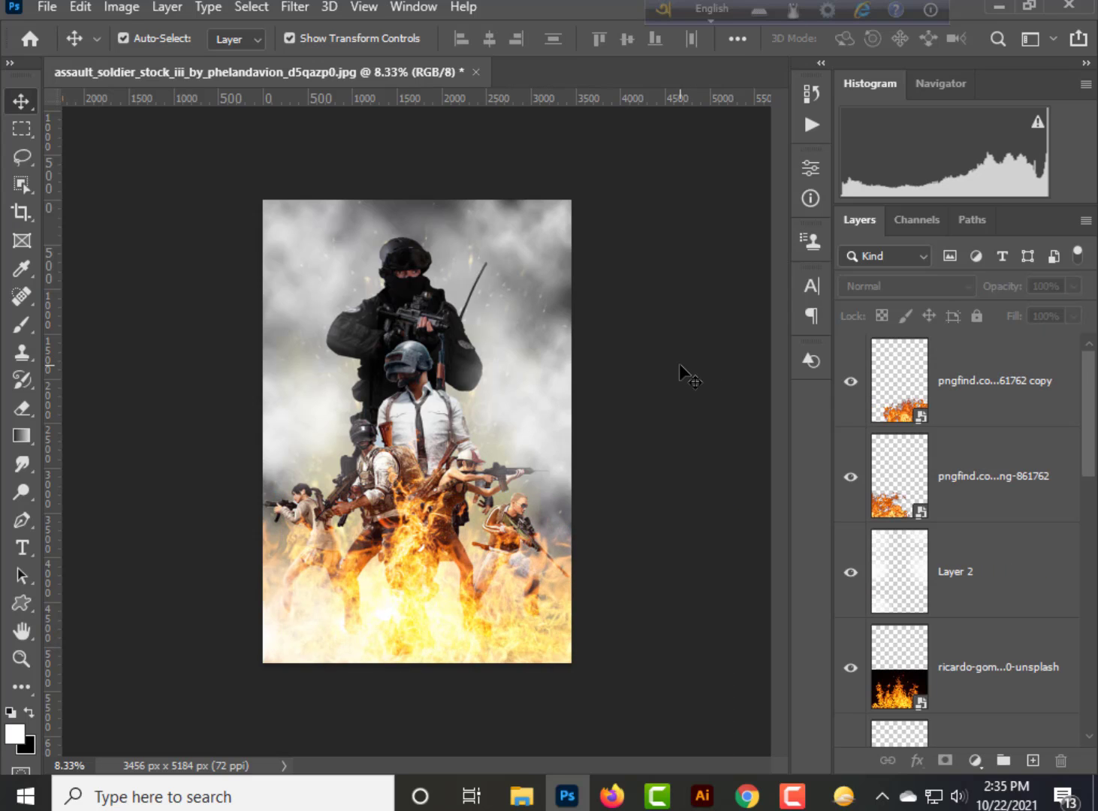
Place pngfind.com-lightning-png-1654179 in the poster's upper-right corner at about 611% scale and set it to Screen blending
{"action": "left_click", "coordinate": [522, 796]}
{"action": "left_click_drag", "start_coordinate": [930, 177], "coordinate": [537, 487]}
{"action": "left_click_drag", "start_coordinate": [439, 411], "coordinate": [554, 230]}
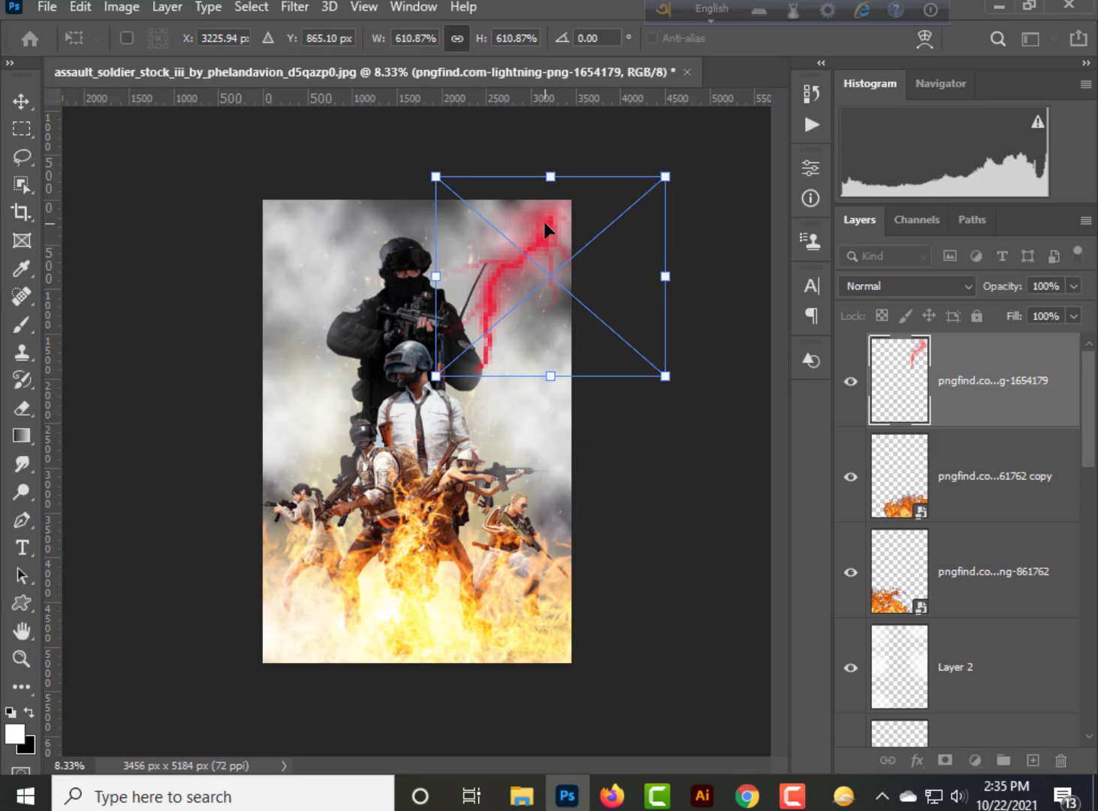
{"action": "key", "text": "Return"}
{"action": "left_click", "coordinate": [875, 286]}
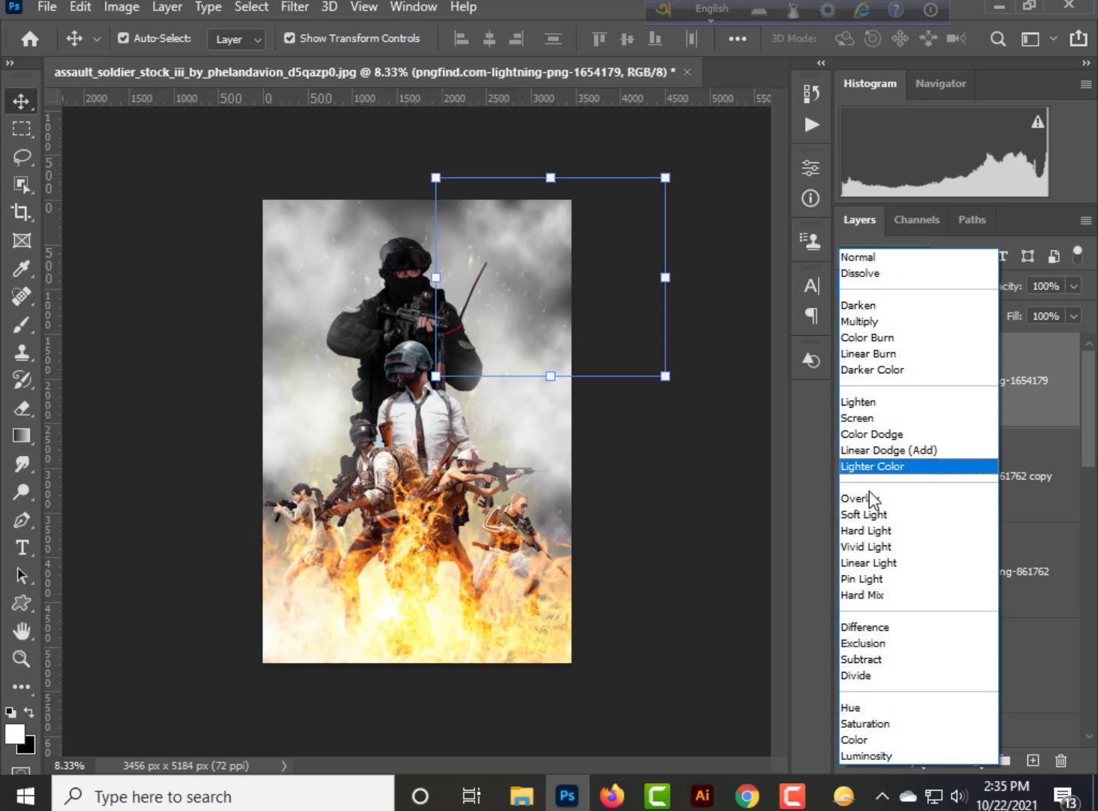
{"action": "left_click", "coordinate": [858, 418]}
Clip a Hue/Saturation adjustment to the lightning layer with saturation +47 and shift the hue to turn the lightning yellow
{"action": "left_click", "coordinate": [975, 760]}
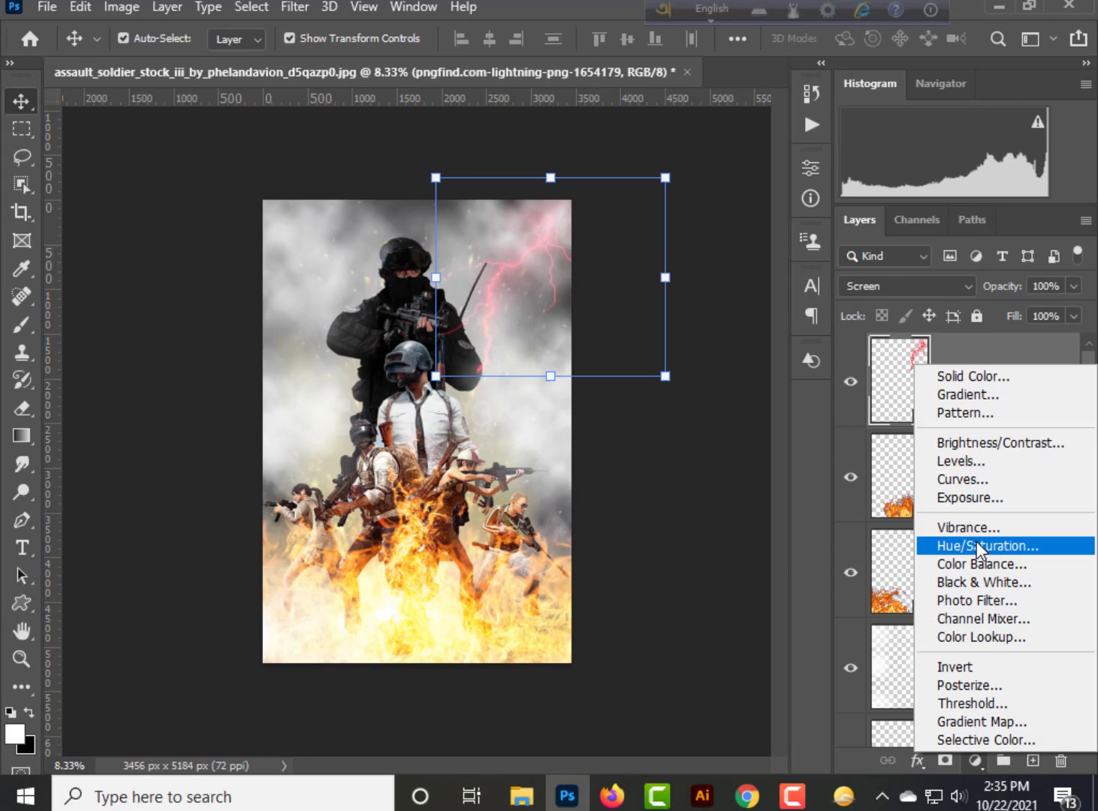
{"action": "left_click", "coordinate": [947, 546]}
{"action": "left_click", "coordinate": [627, 544]}
{"action": "left_click_drag", "start_coordinate": [663, 312], "coordinate": [617, 310]}
{"action": "left_click_drag", "start_coordinate": [662, 353], "coordinate": [706, 353]}
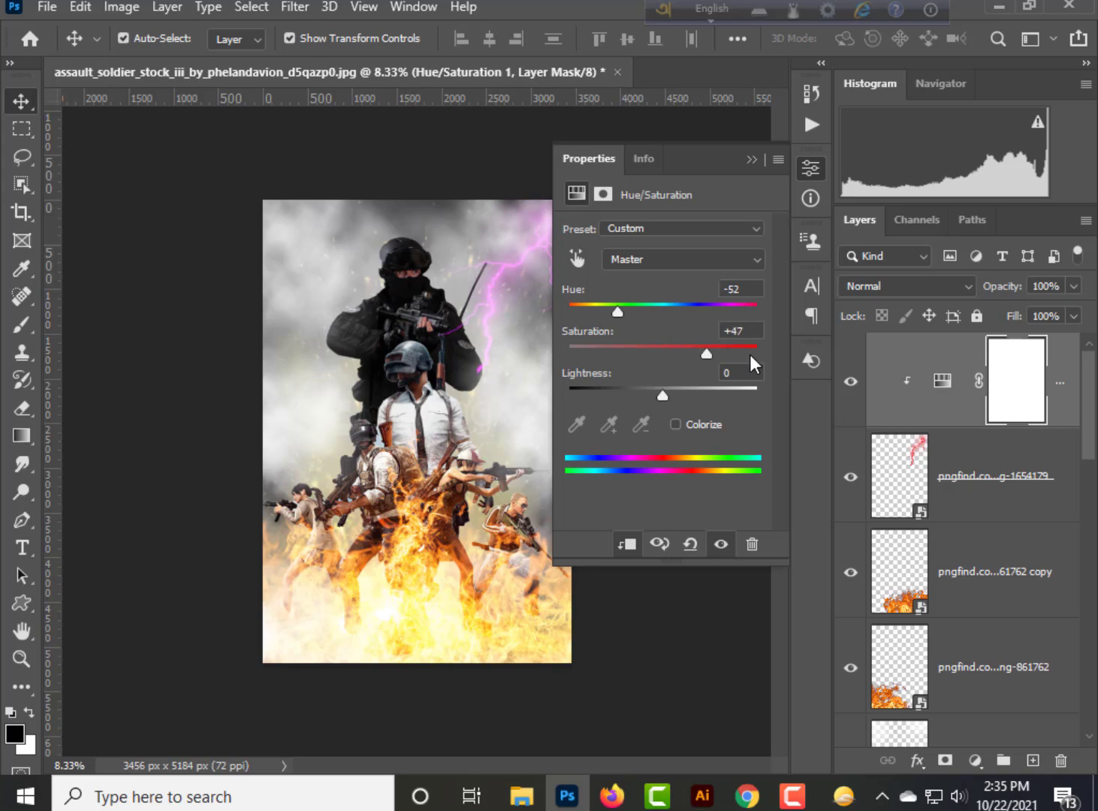
{"action": "left_click_drag", "start_coordinate": [616, 310], "coordinate": [712, 312]}
{"action": "left_click", "coordinate": [752, 160]}
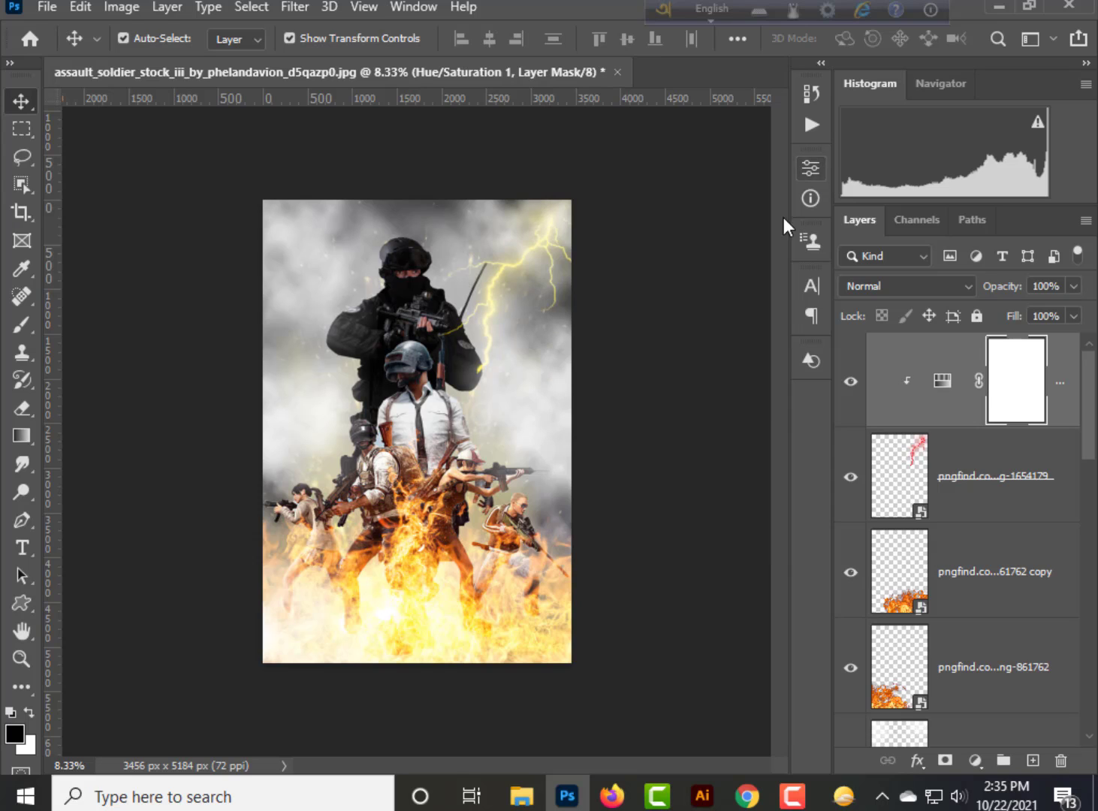
Merge the Hue/Saturation adjustment with the lightning layer and move the merged layer directly below the soloider layer
{"action": "left_click_drag", "start_coordinate": [1071, 380], "coordinate": [1031, 645]}
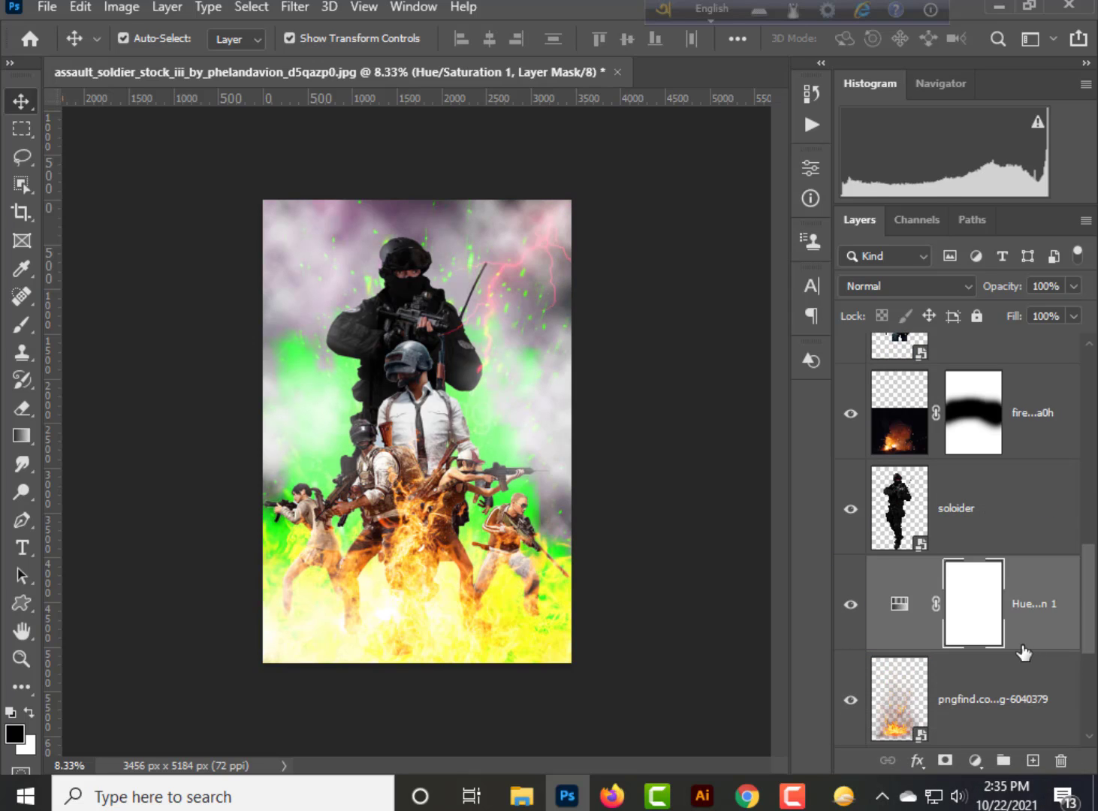
{"action": "key", "text": "ctrl+z"}
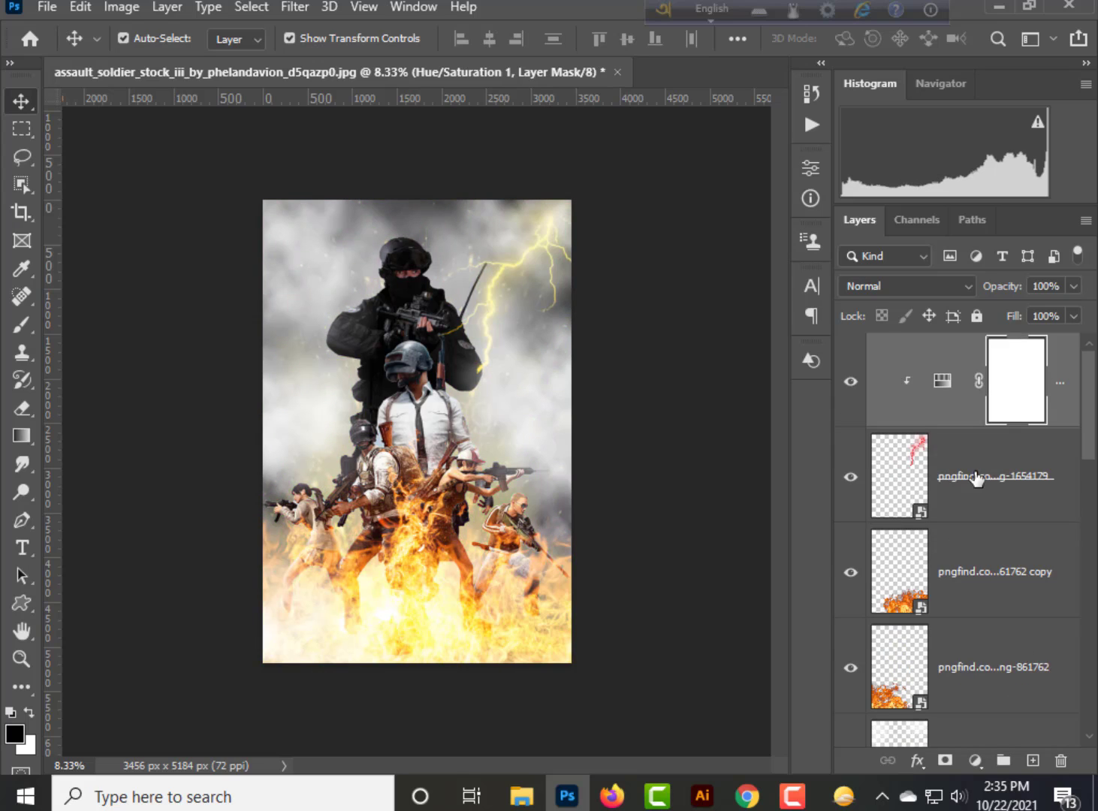
{"action": "key", "text": "ctrl+e"}
{"action": "left_click_drag", "start_coordinate": [987, 410], "coordinate": [979, 567]}
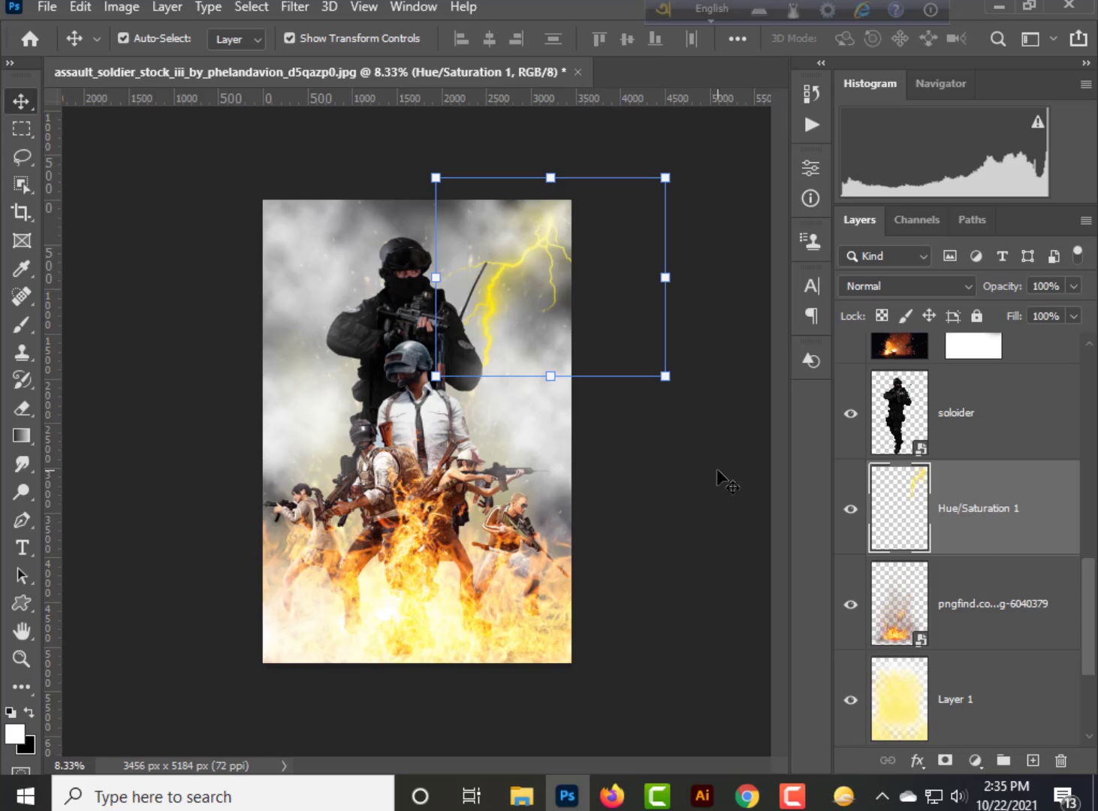
Duplicate the merged yellow lightning layer and select the copy beneath the soloider layer
{"action": "key", "text": "ctrl+j"}
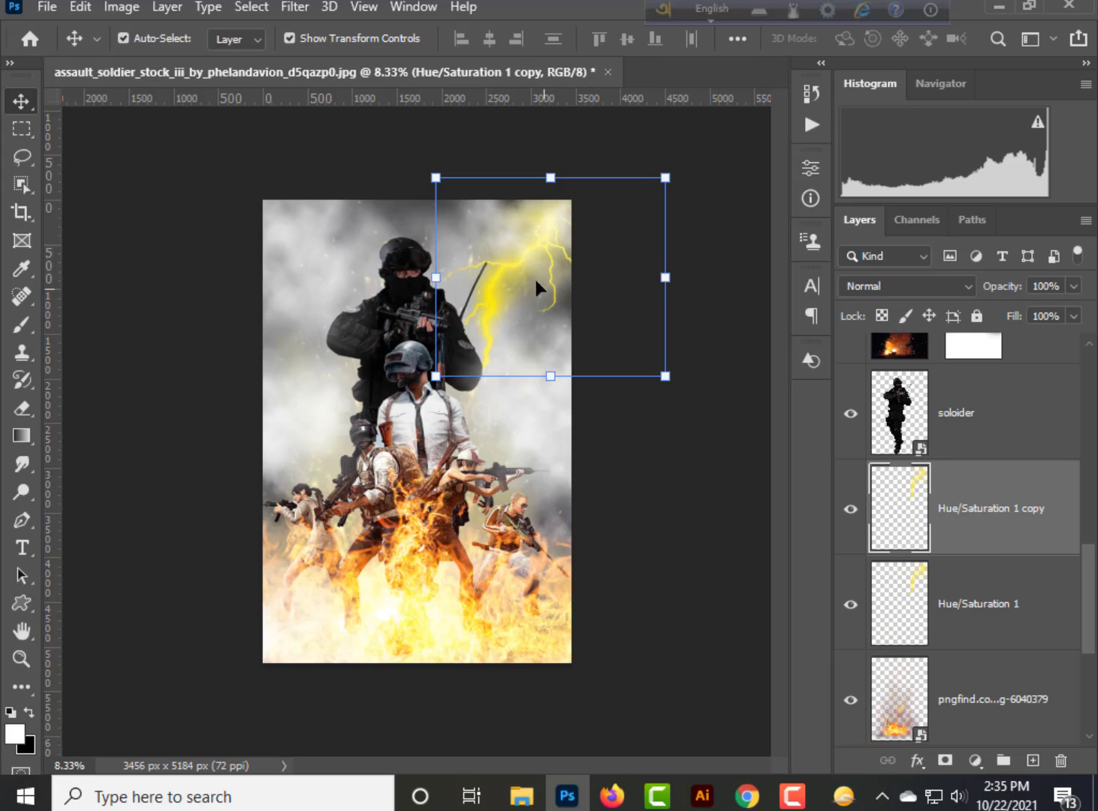
{"action": "left_click_drag", "start_coordinate": [516, 253], "coordinate": [503, 260]}
{"action": "key", "text": "ctrl+z"}
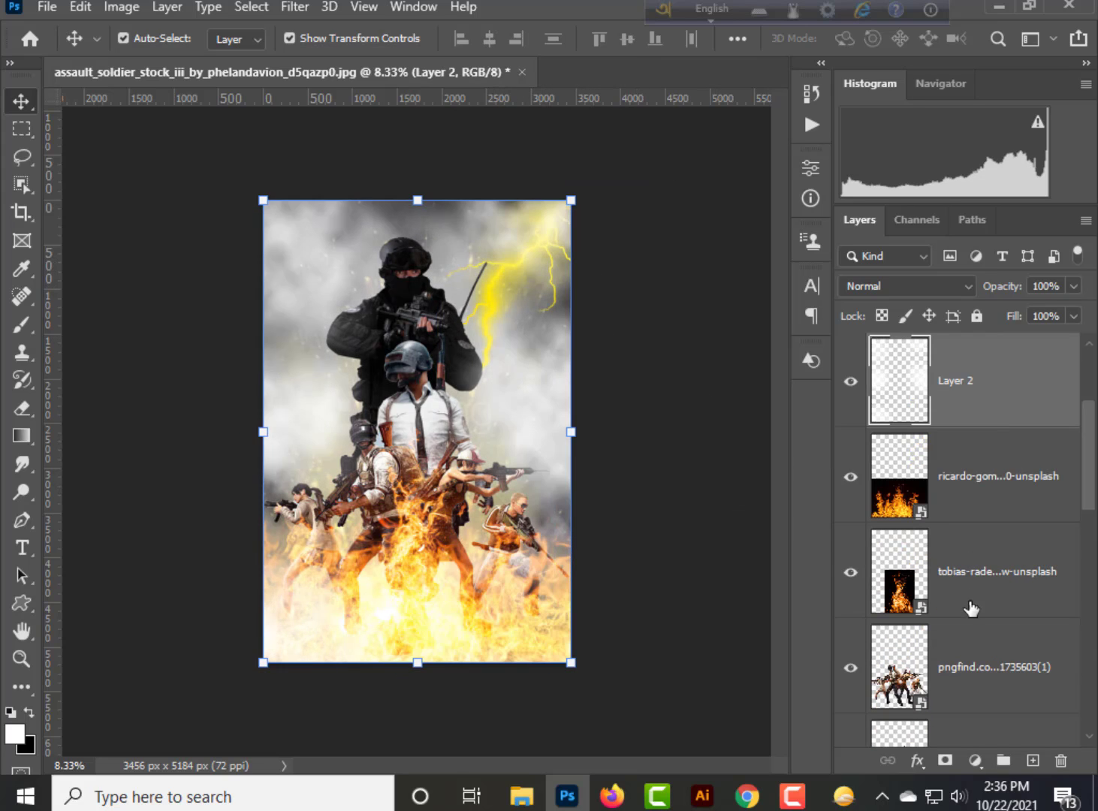
{"action": "scroll", "coordinate": [971, 608], "scroll_direction": "down", "scroll_amount": 5}
{"action": "left_click", "coordinate": [991, 654]}
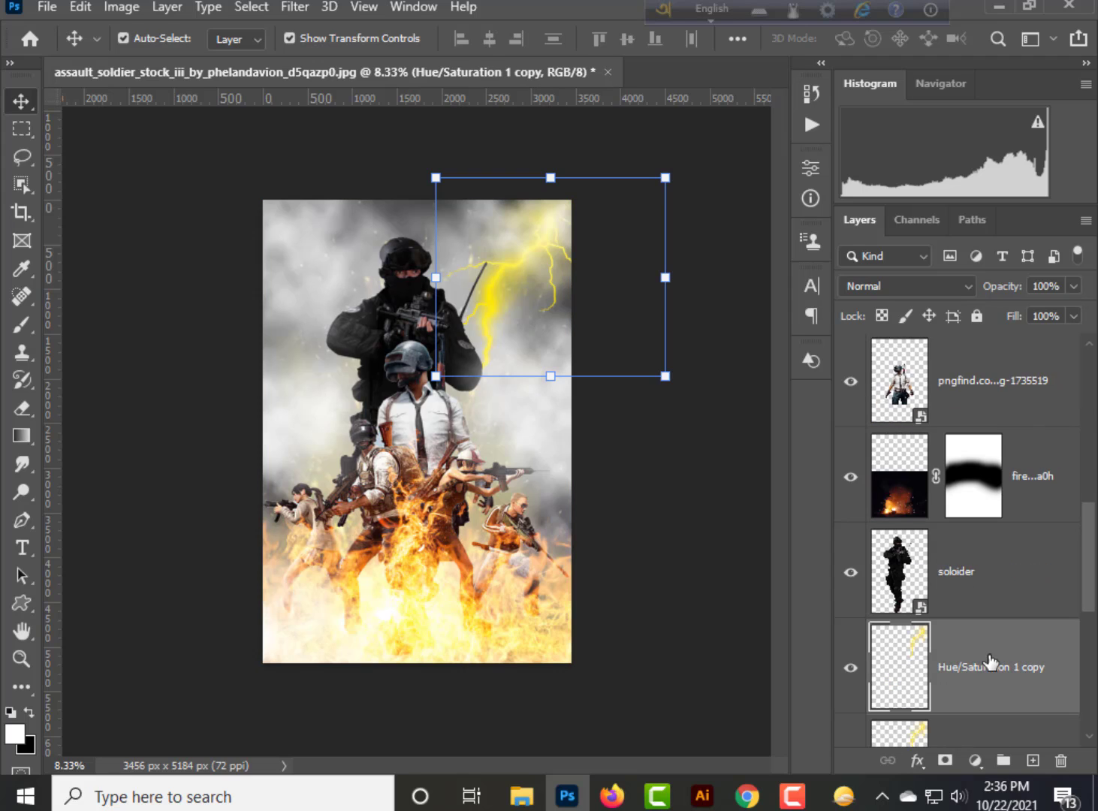
Flip the lightning copy horizontally and position it in the poster's upper-left corner, mirroring the original bolt
{"action": "key", "text": "ctrl+t"}
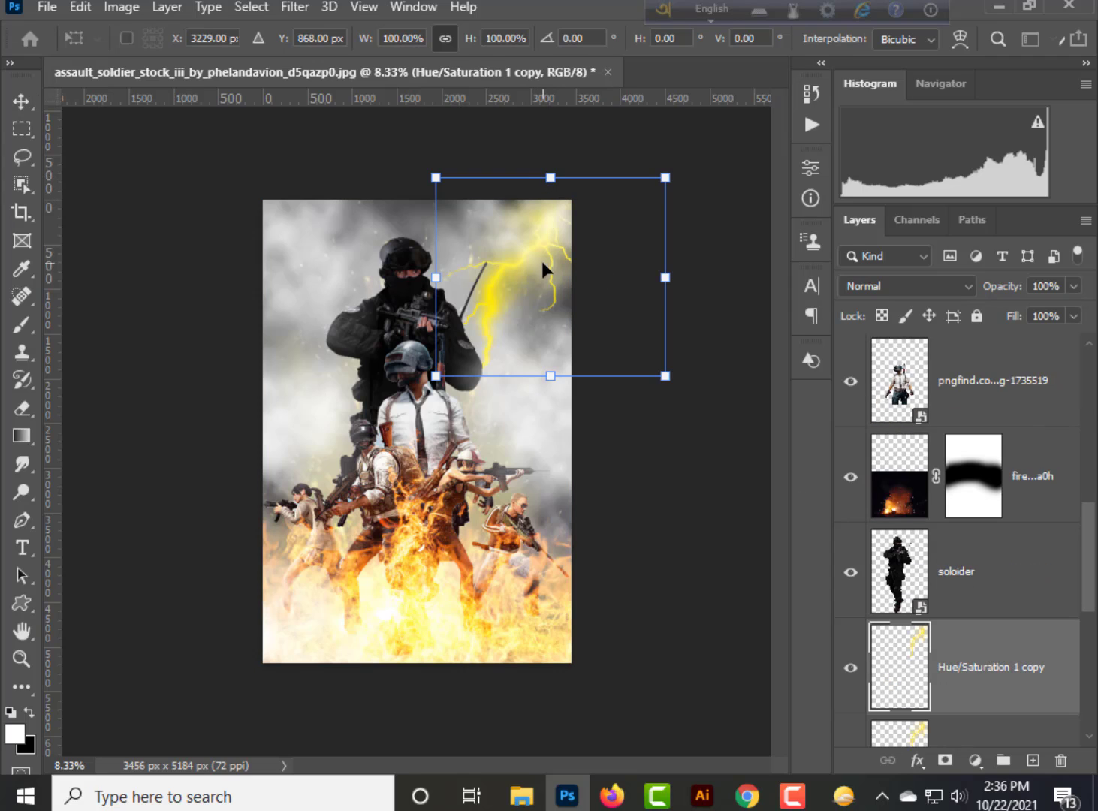
{"action": "left_click_drag", "start_coordinate": [538, 256], "coordinate": [280, 258]}
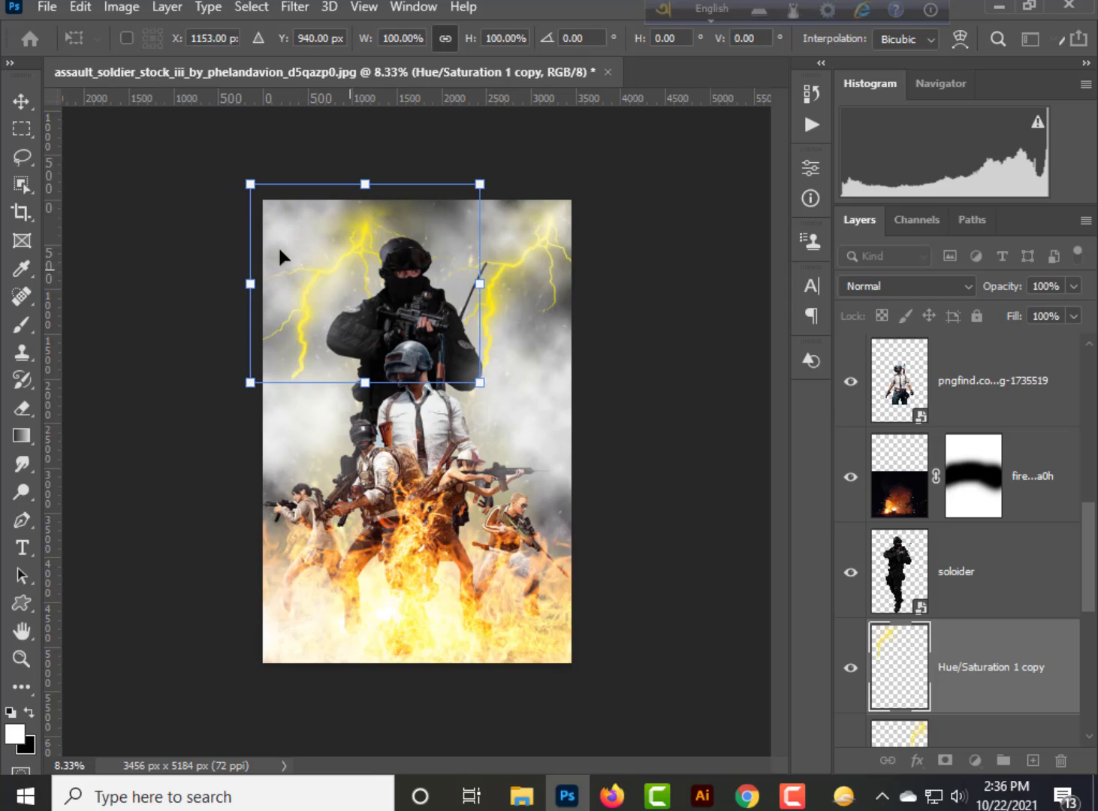
{"action": "left_click", "coordinate": [80, 7]}
{"action": "mouse_move", "coordinate": [269, 496]}
{"action": "left_click", "coordinate": [436, 474]}
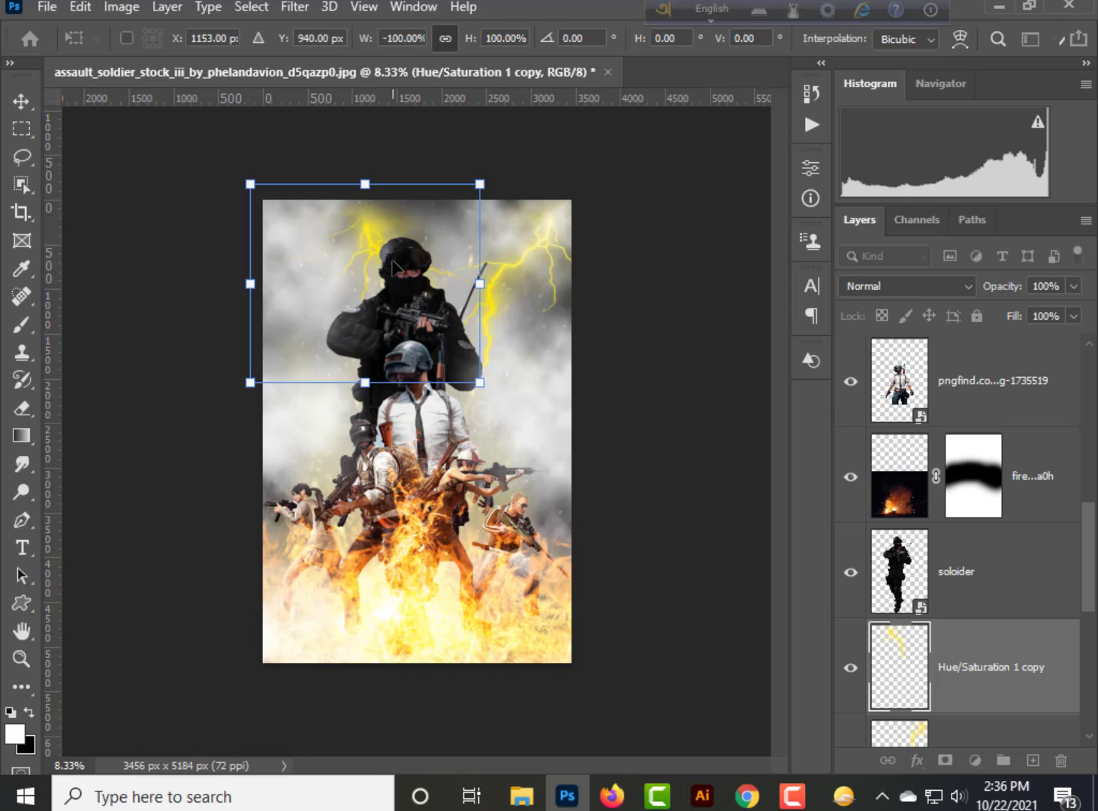
{"action": "left_click_drag", "start_coordinate": [392, 264], "coordinate": [279, 223]}
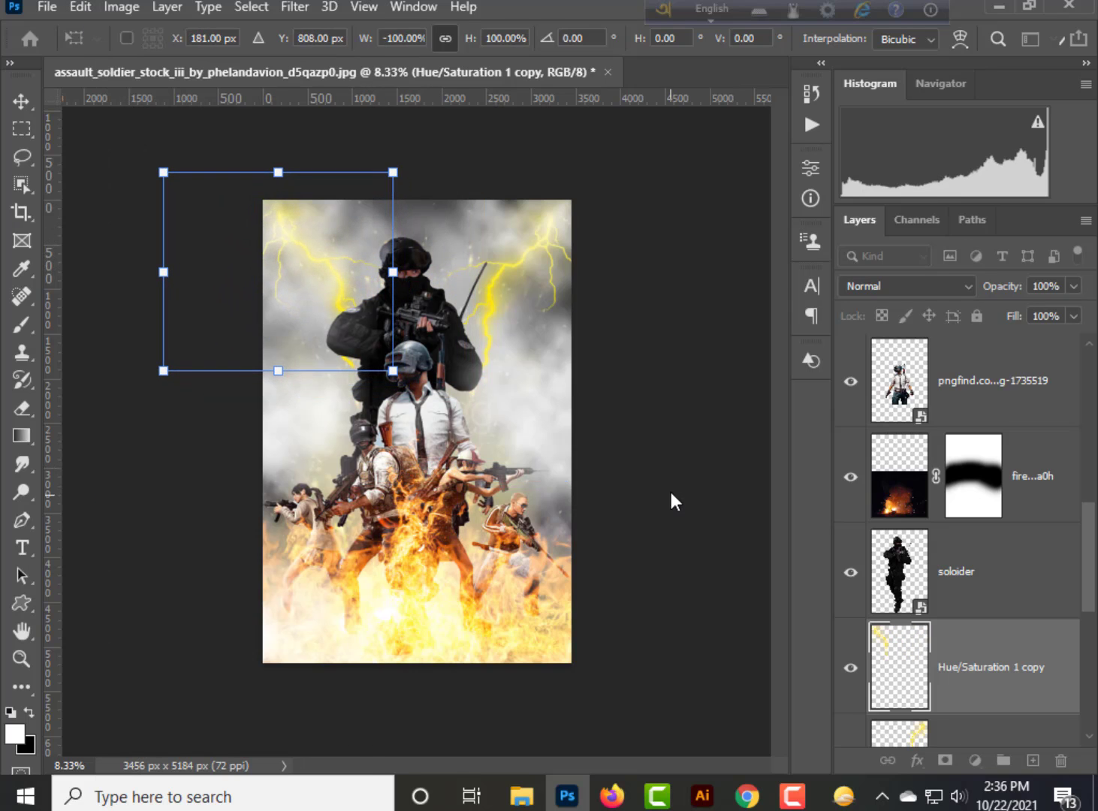
{"action": "left_click", "coordinate": [671, 491]}
{"action": "left_click", "coordinate": [654, 442]}
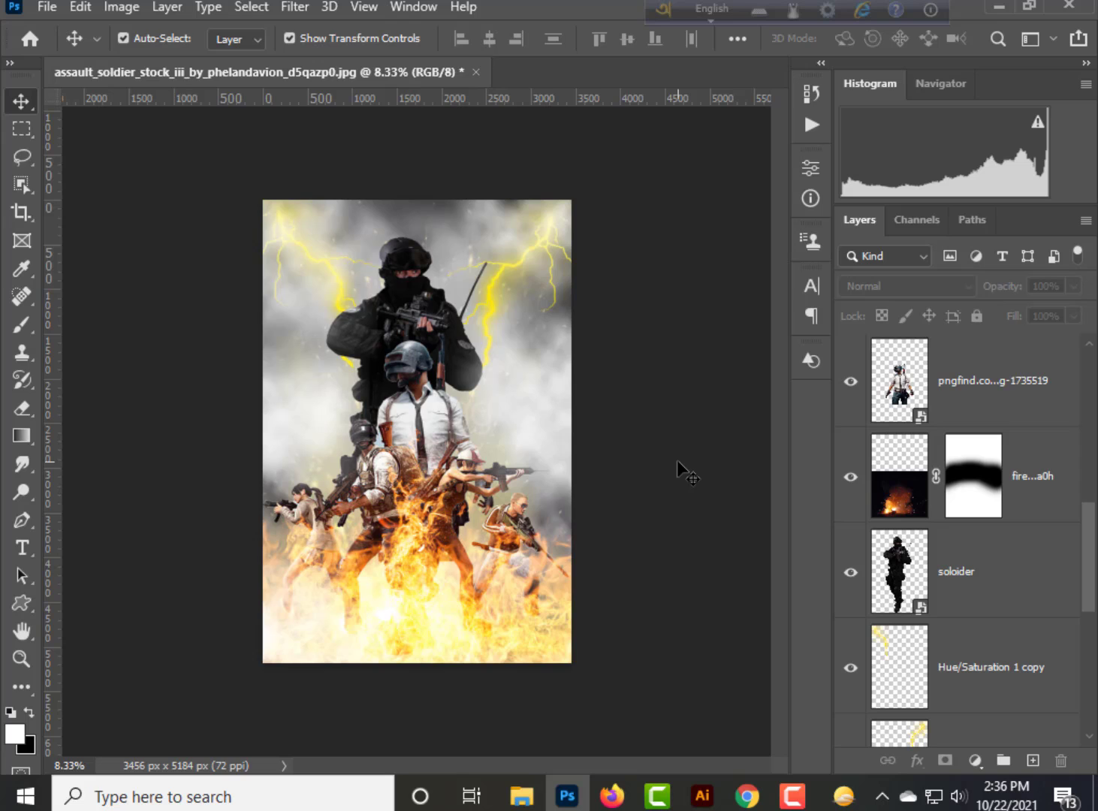
Move the helmeted character in the white shirt to the left, in front of the upper soldier's left side
{"action": "left_click", "coordinate": [426, 431]}
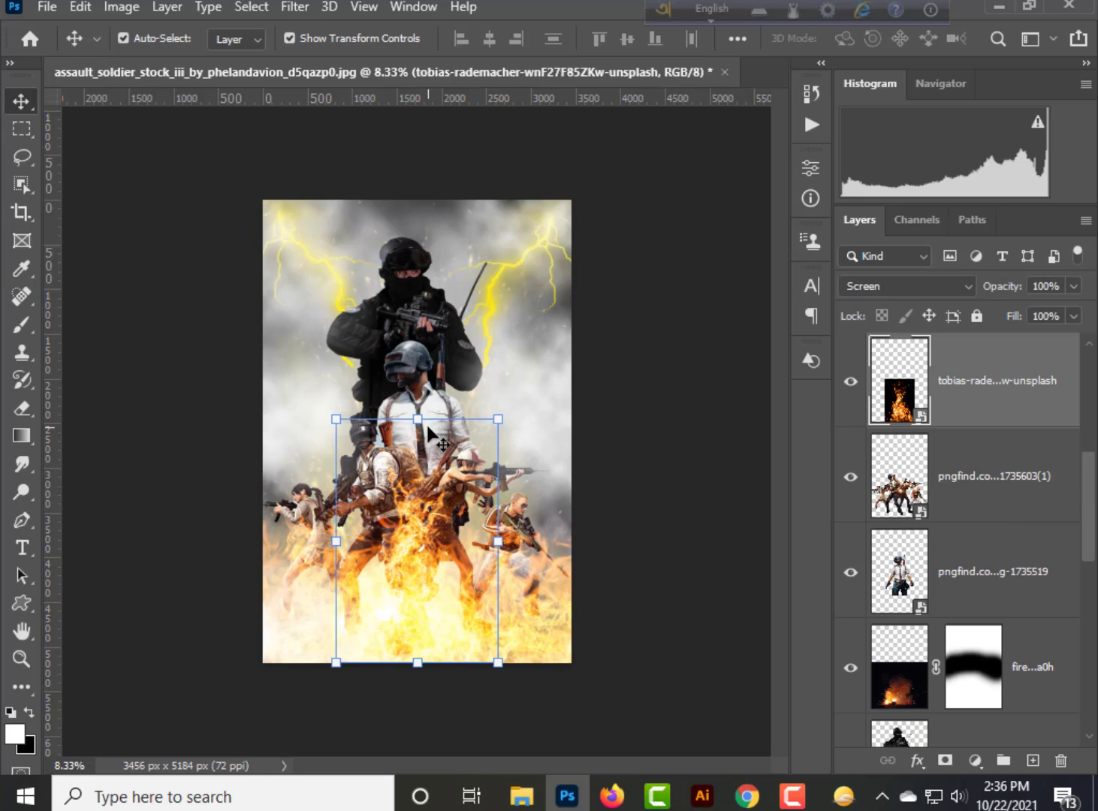
{"action": "left_click", "coordinate": [409, 372]}
{"action": "left_click_drag", "start_coordinate": [409, 372], "coordinate": [337, 365]}
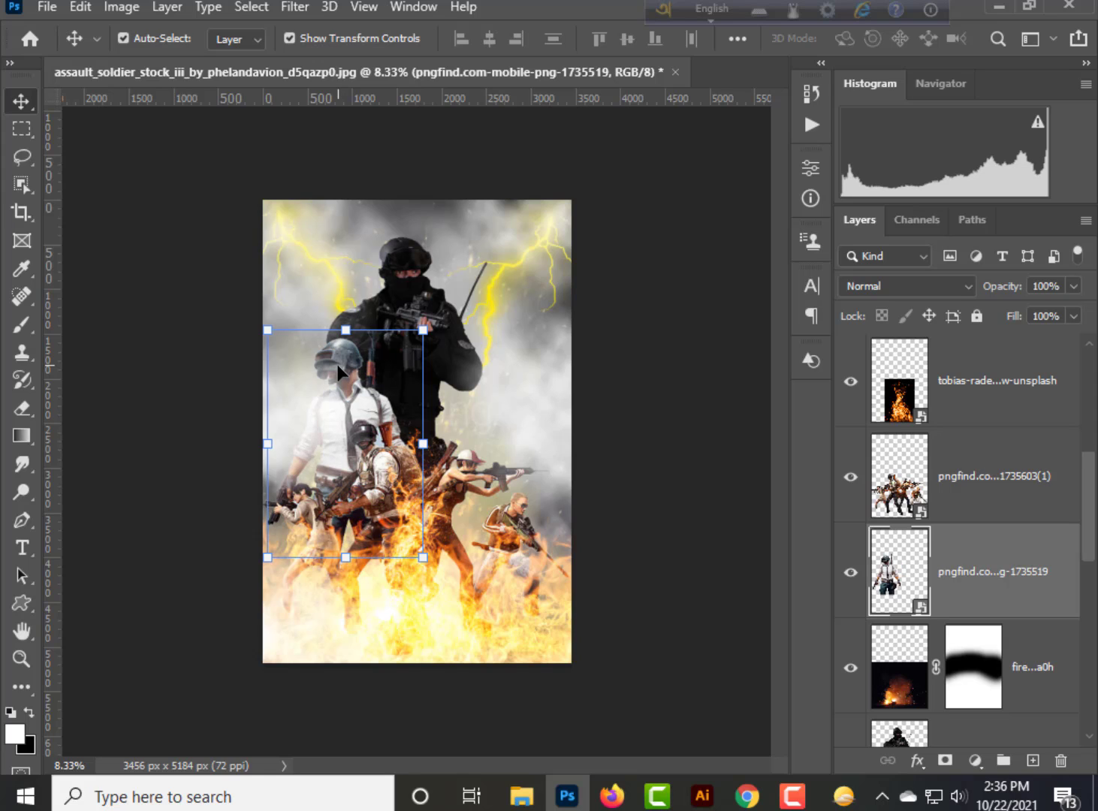
Duplicate the helmeted character, place the copy on the poster's right side, and flip it horizontally
{"action": "left_click", "coordinate": [347, 407]}
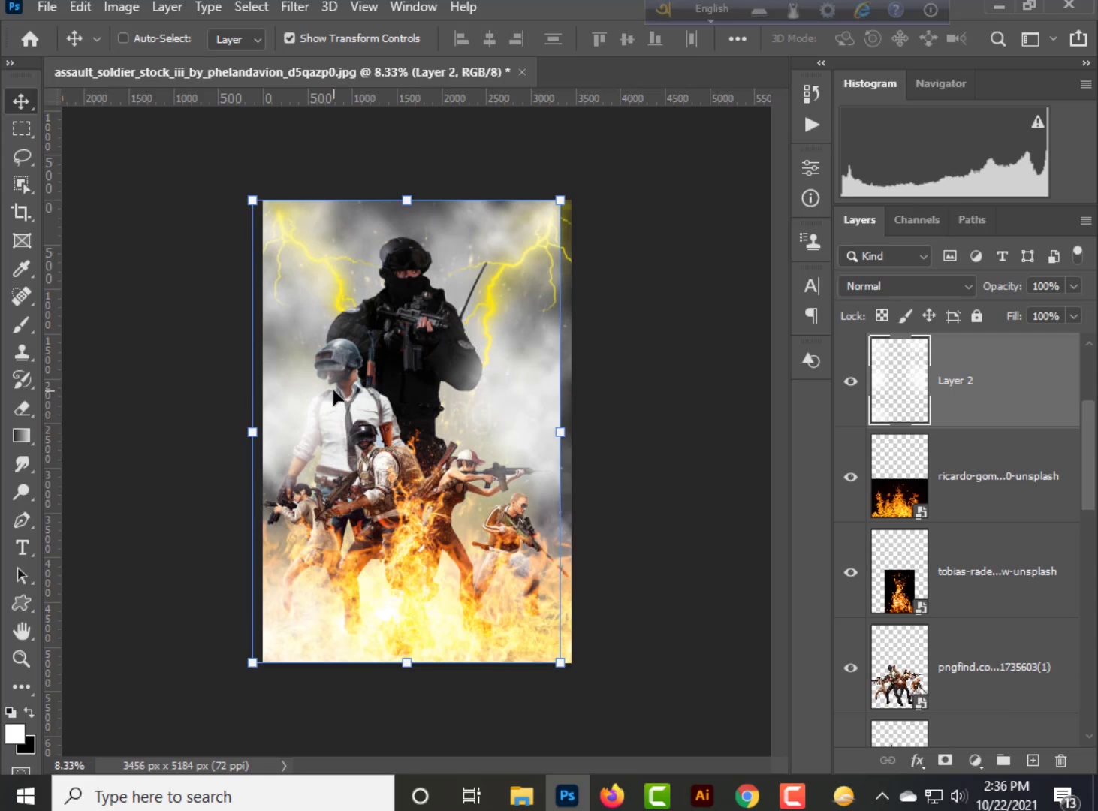
{"action": "left_click", "coordinate": [368, 409]}
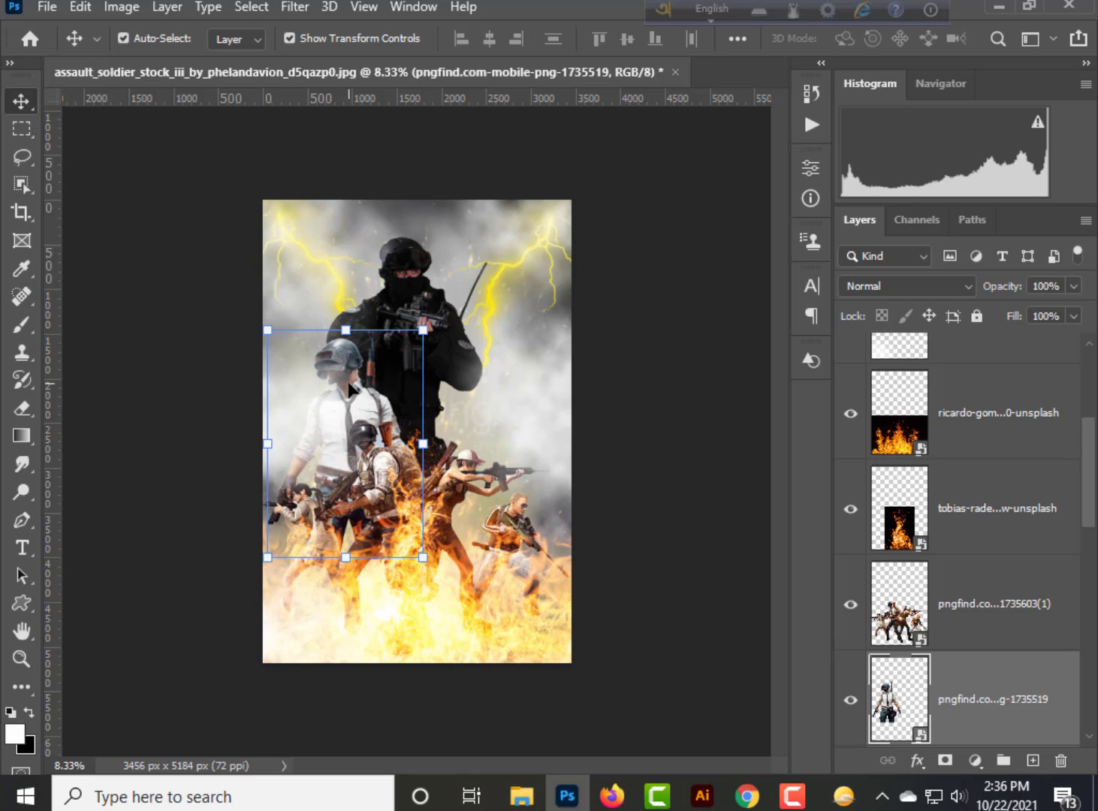
{"action": "left_click_drag", "start_coordinate": [395, 398], "coordinate": [486, 393]}
{"action": "left_click", "coordinate": [81, 7]}
{"action": "mouse_move", "coordinate": [285, 490]}
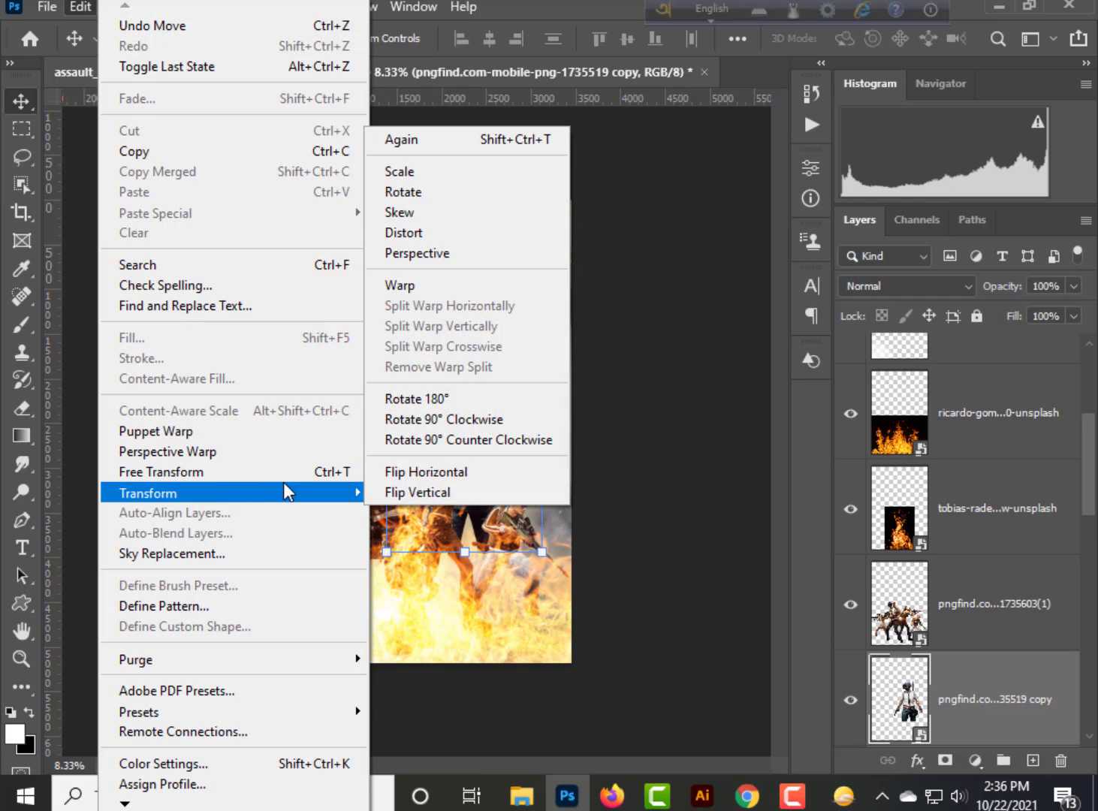
{"action": "left_click", "coordinate": [426, 471]}
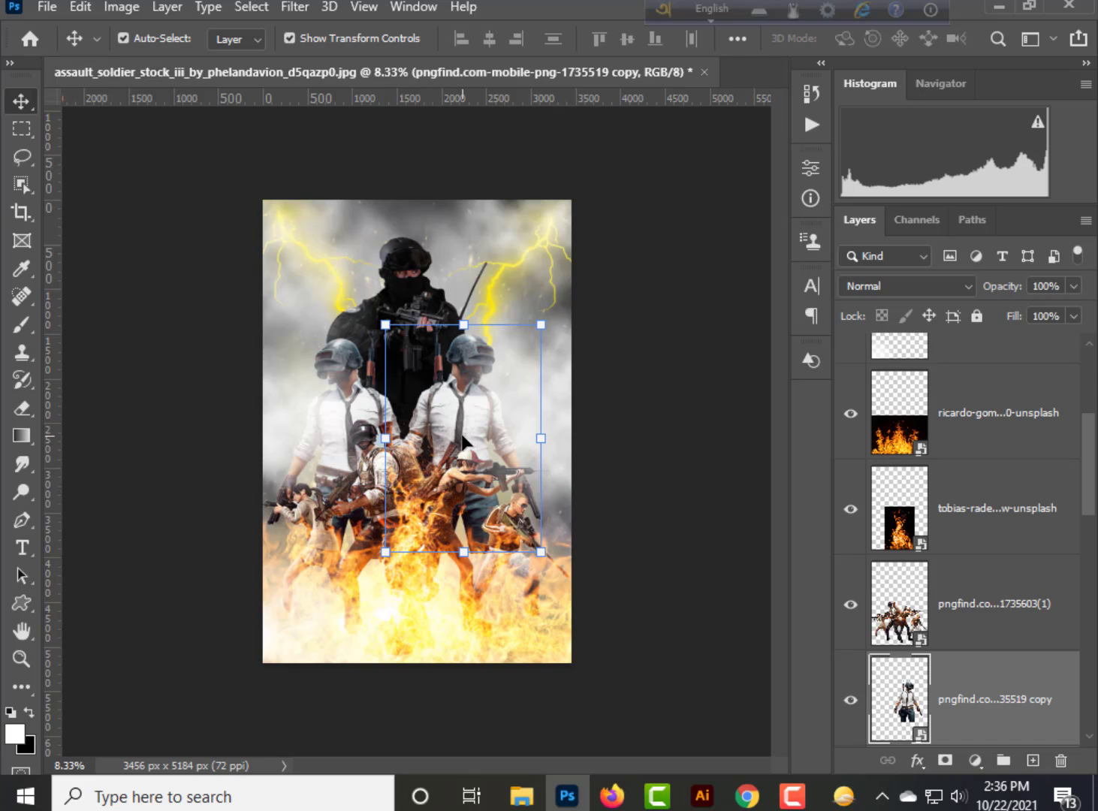
{"action": "left_click", "coordinate": [629, 440]}
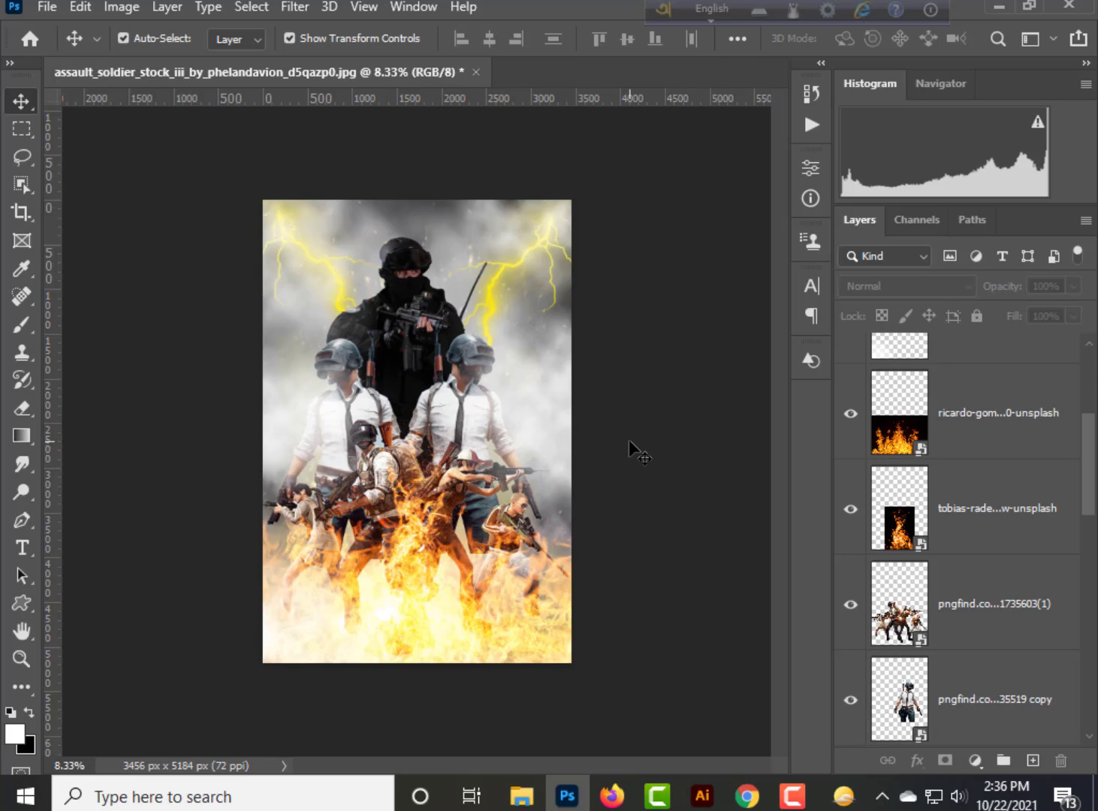
{"action": "key", "text": "ctrl+shift+alt+n"}
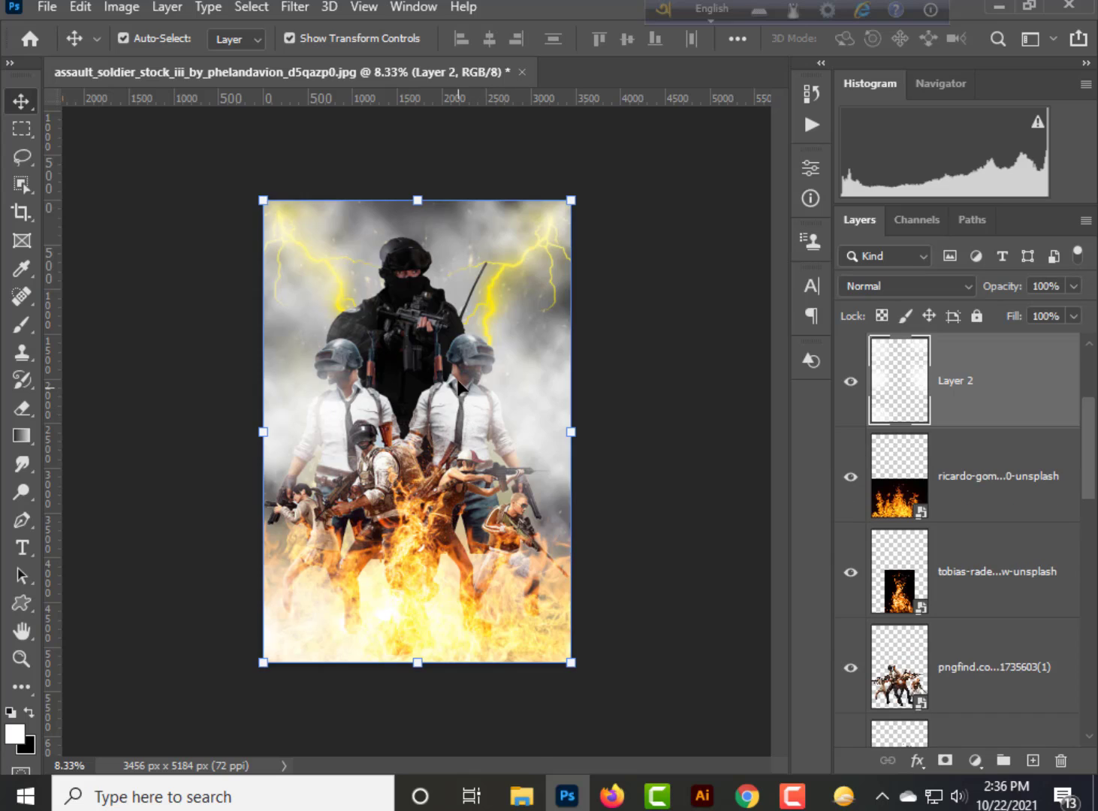
Shift the helmeted character copy on the poster's right side a little further to the right
{"action": "left_click", "coordinate": [467, 382]}
{"action": "key", "text": "shift+Right"}
{"action": "key", "text": "shift+Right"}
{"action": "key", "text": "shift+Right"}
{"action": "key", "text": "shift+Right"}
{"action": "key", "text": "shift+Right"}
{"action": "key", "text": "shift+Right"}
{"action": "key", "text": "shift+Right"}
{"action": "key", "text": "shift+Right"}
{"action": "key", "text": "shift+Right"}
{"action": "key", "text": "shift+Right"}
{"action": "key", "text": "shift+Right"}
{"action": "key", "text": "shift+Right"}
{"action": "key", "text": "shift+Right"}
{"action": "key", "text": "shift+Right"}
{"action": "key", "text": "shift+Right"}
{"action": "key", "text": "shift+Right"}
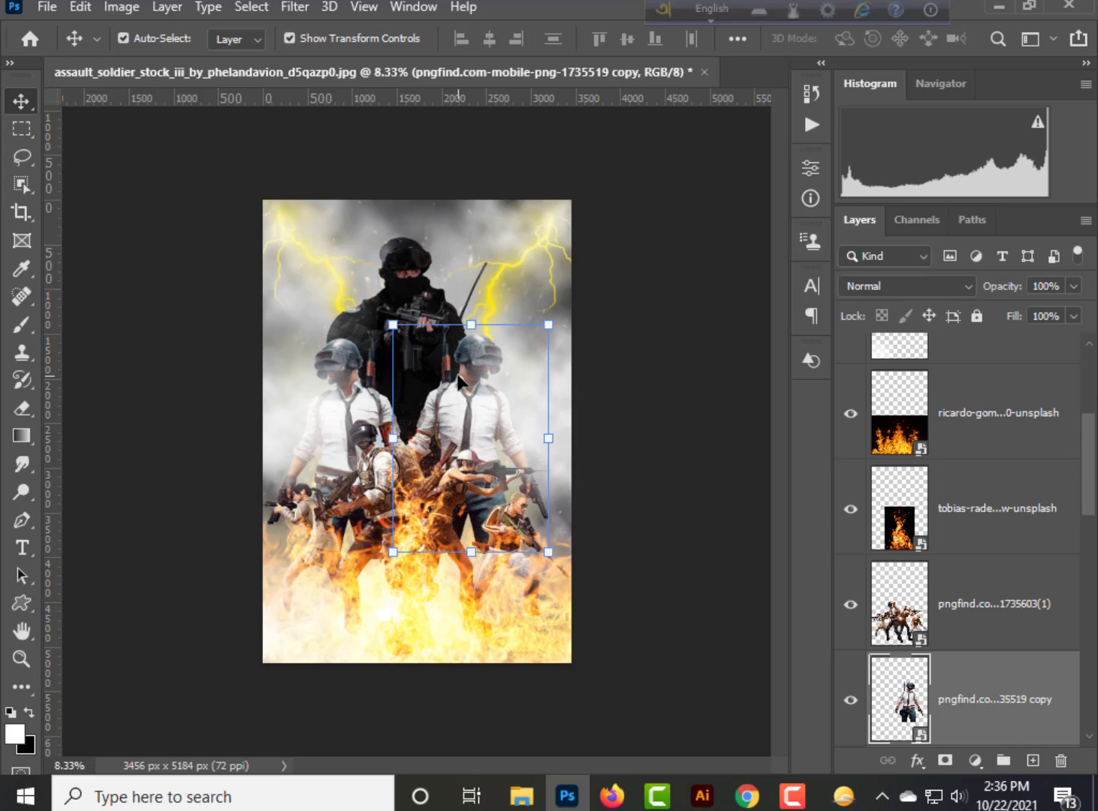
{"action": "left_click", "coordinate": [601, 425]}
Shift the helmeted character on the poster's left side slightly further left, beside the upper soldier
{"action": "left_click", "coordinate": [343, 423]}
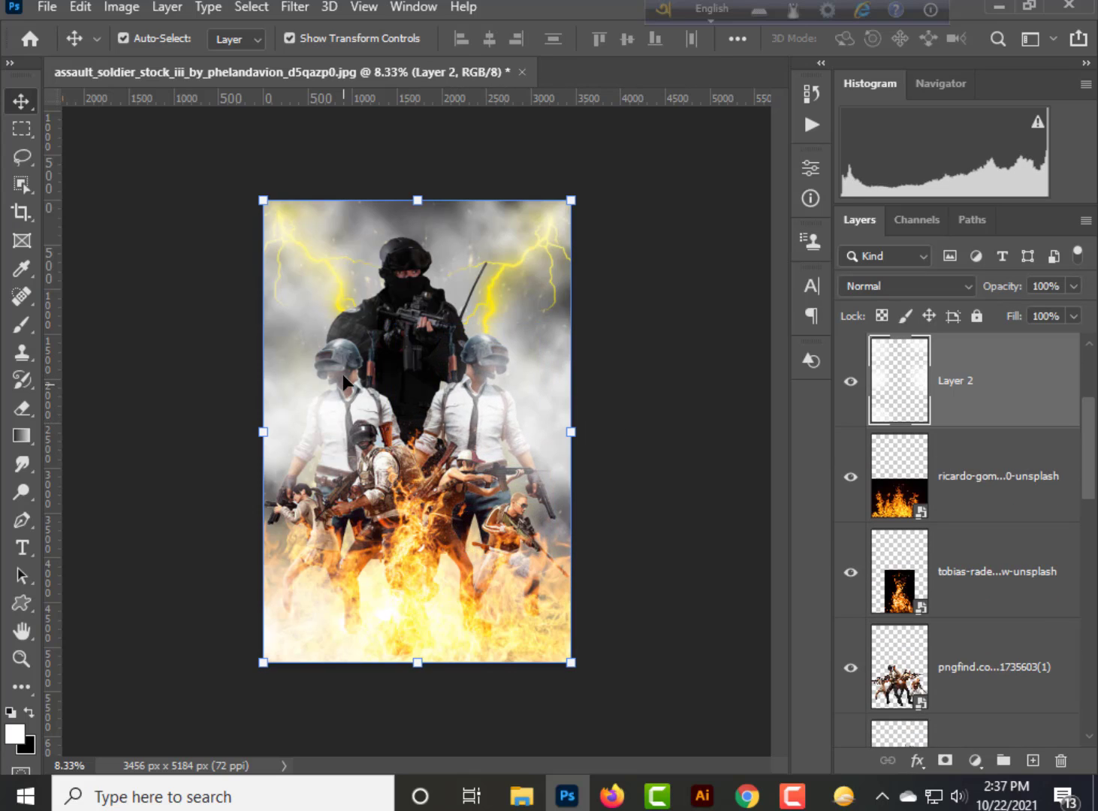
{"action": "left_click", "coordinate": [342, 353]}
{"action": "left_click", "coordinate": [368, 399]}
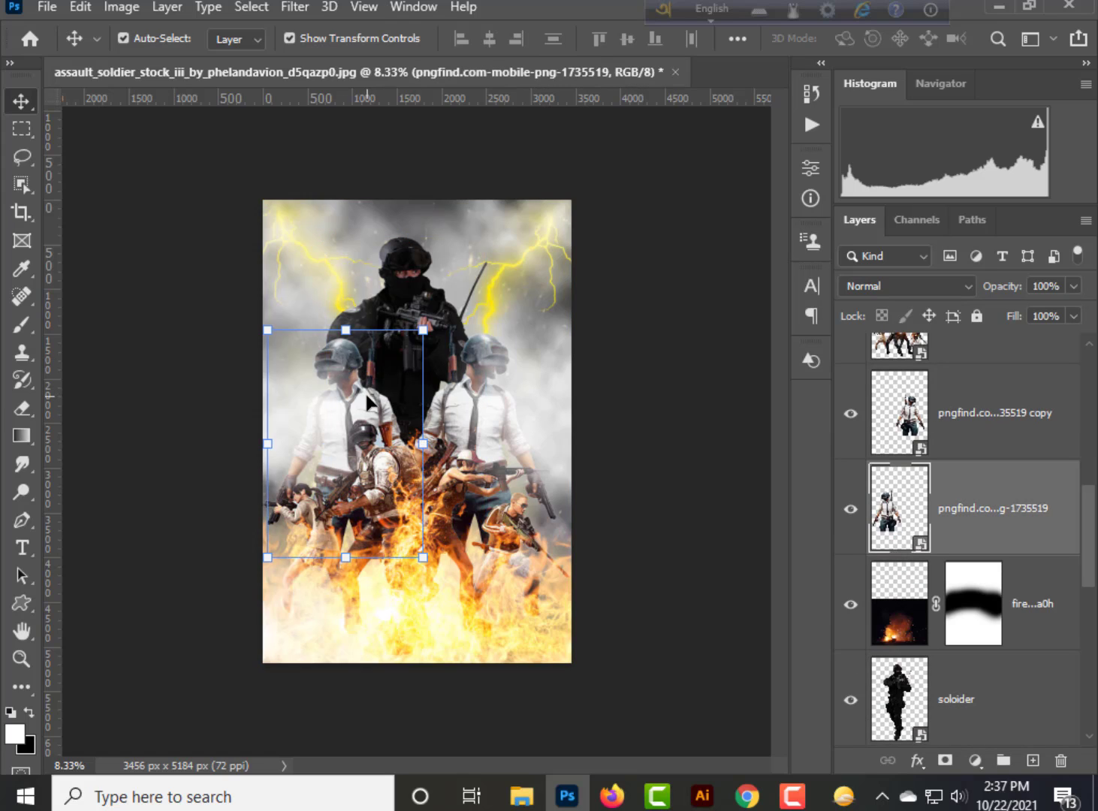
{"action": "left_click", "coordinate": [634, 430]}
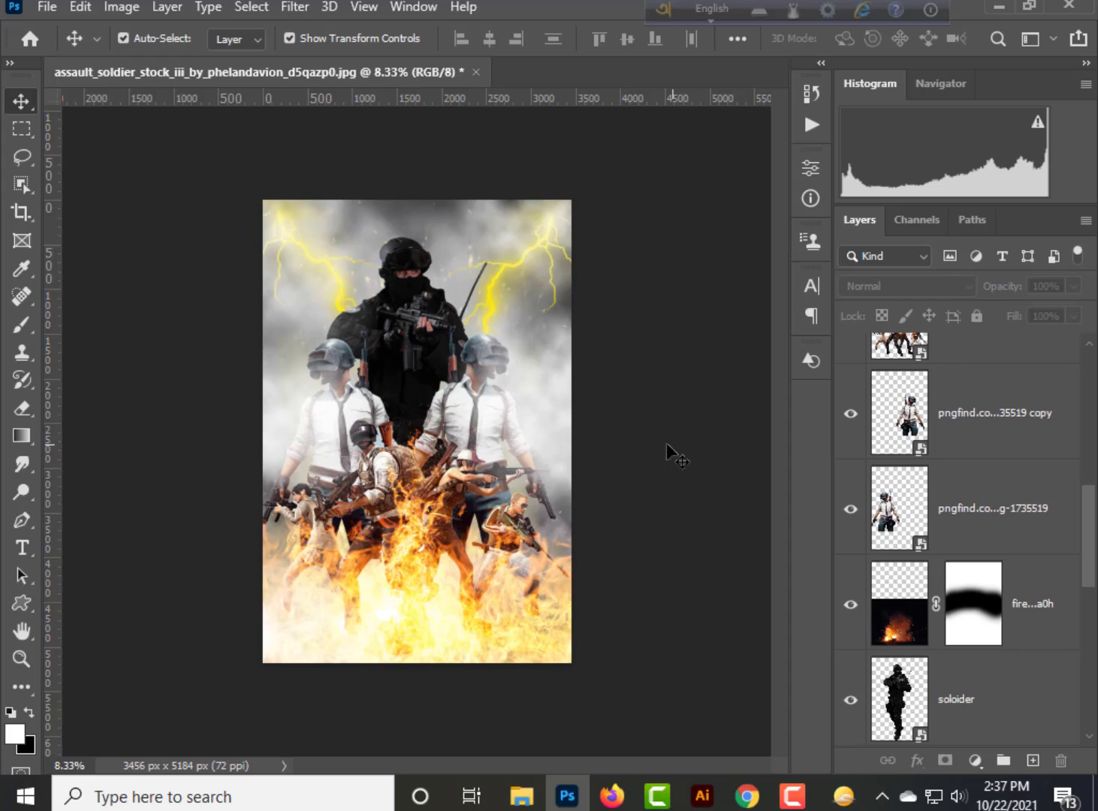
Select every layer from the topmost fire copy down to Background copy and merge them into one layer
{"action": "scroll", "coordinate": [999, 432], "scroll_direction": "up", "scroll_amount": 5}
{"action": "left_click", "coordinate": [1003, 425]}
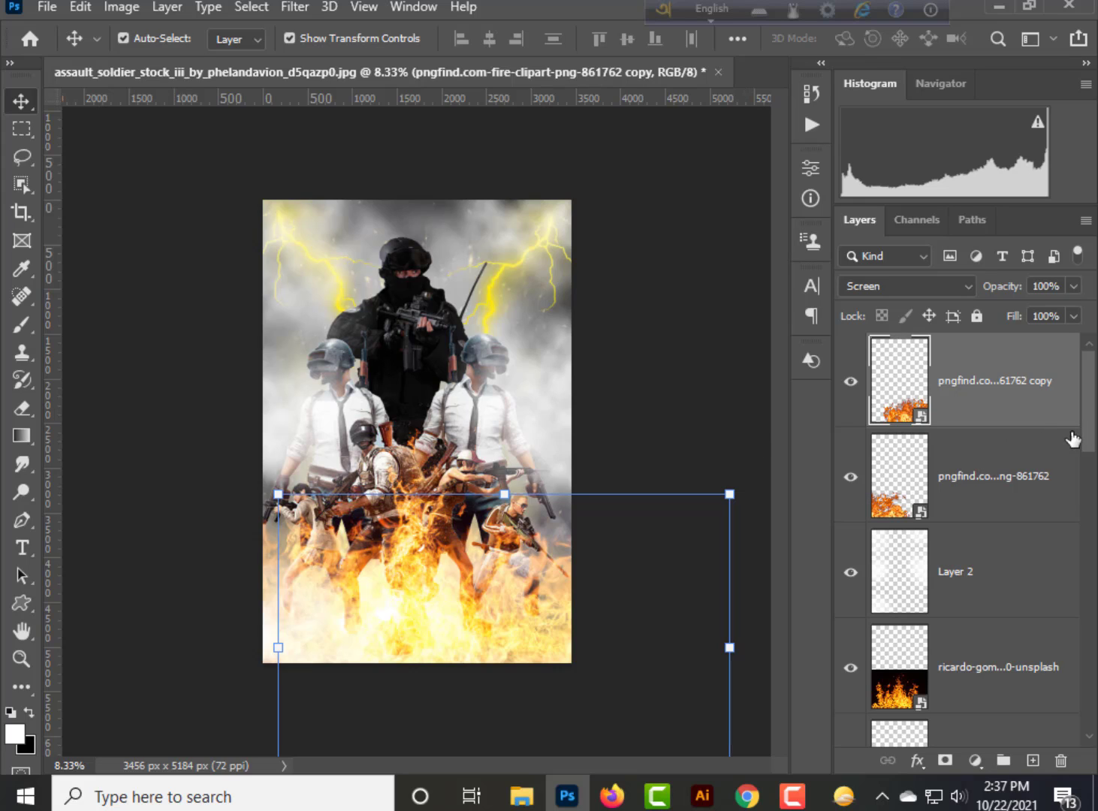
{"action": "left_click_drag", "start_coordinate": [1093, 427], "coordinate": [1089, 740]}
{"action": "left_click", "coordinate": [1028, 605], "text": "shift"}
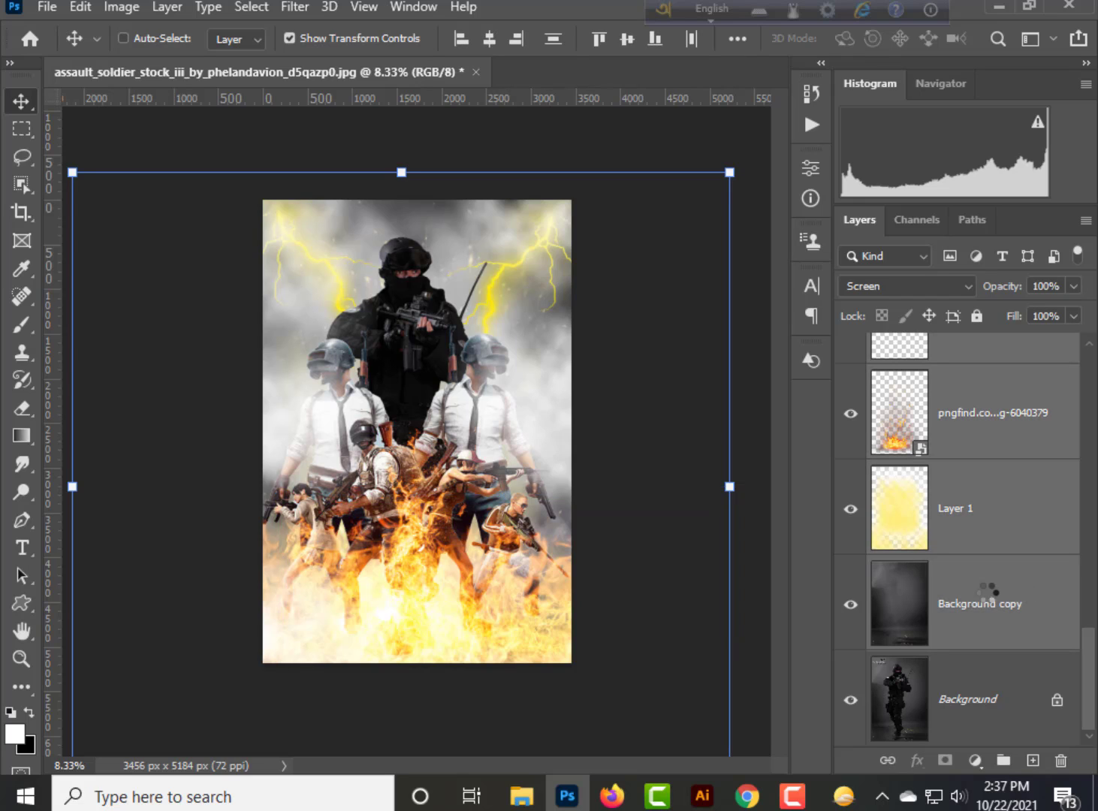
{"action": "key", "text": "ctrl+e"}
Add a Levels adjustment that brightens the midtones, raises the output blacks and lowers the output whites
{"action": "left_click", "coordinate": [974, 760]}
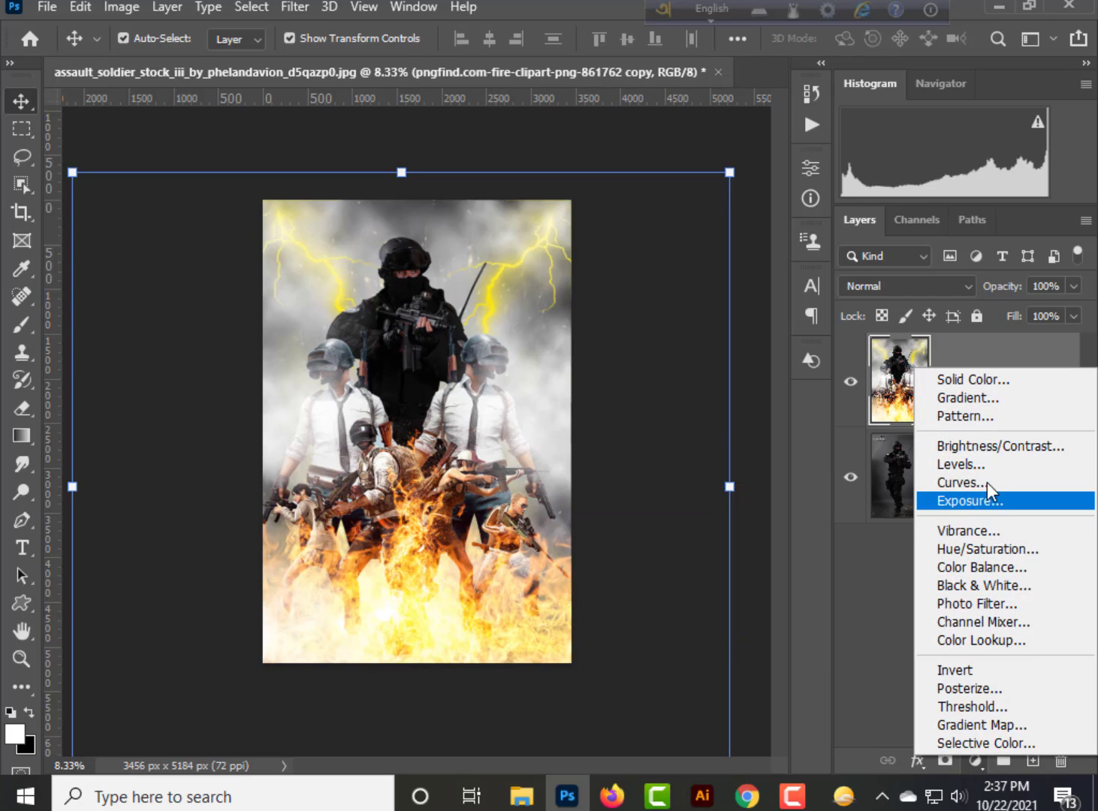
{"action": "left_click", "coordinate": [985, 465]}
{"action": "left_click_drag", "start_coordinate": [688, 386], "coordinate": [692, 385]}
{"action": "left_click_drag", "start_coordinate": [597, 447], "coordinate": [627, 447]}
{"action": "mouse_move", "coordinate": [759, 448]}
{"action": "left_mouse_down"}
{"action": "mouse_move", "coordinate": [731, 448]}
{"action": "mouse_move", "coordinate": [746, 447]}
{"action": "left_mouse_up"}
{"action": "left_click_drag", "start_coordinate": [693, 386], "coordinate": [677, 385]}
{"action": "left_click", "coordinate": [809, 167]}
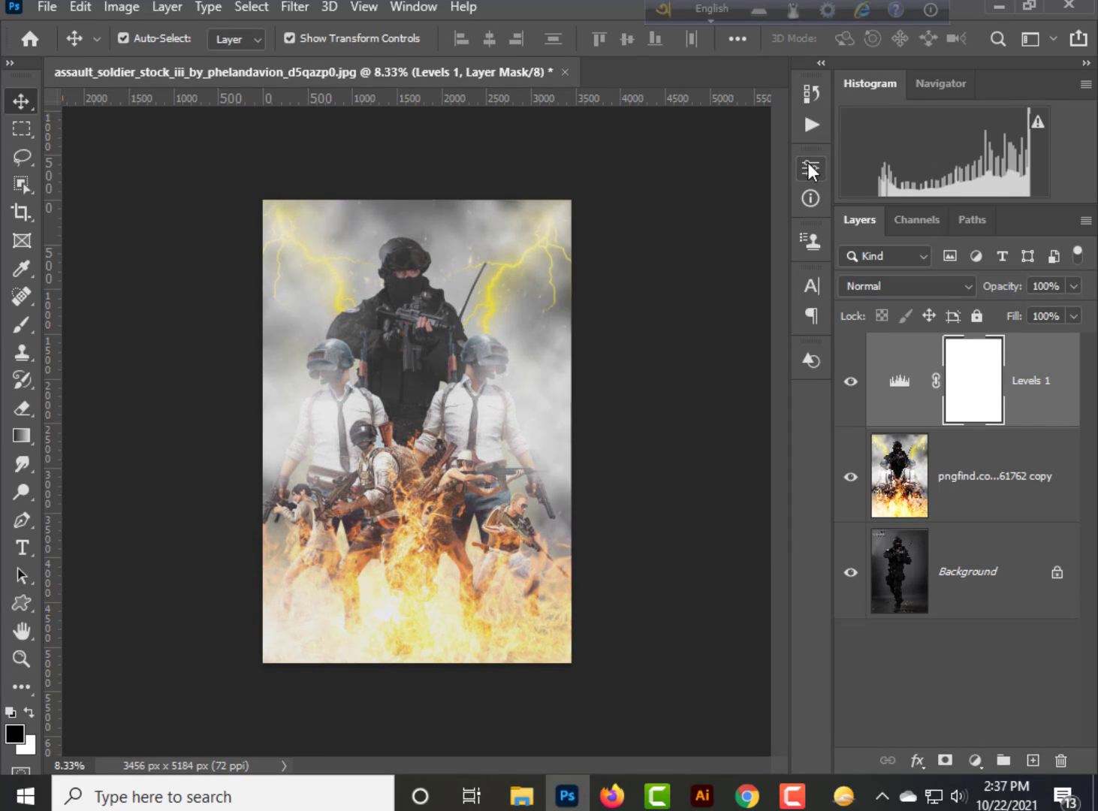
Merge the Levels 1 adjustment with the composite layer beneath it, leaving Background separate
{"action": "left_click", "coordinate": [712, 508]}
{"action": "left_click", "coordinate": [1055, 419]}
{"action": "left_click", "coordinate": [1050, 463]}
{"action": "key", "text": "ctrl+e"}
Add a Color Lookup adjustment and try the 2Strip.look, filmstock_50.3dl and Fuji REALA 500D Kodak 2393 looks
{"action": "left_click", "coordinate": [975, 760]}
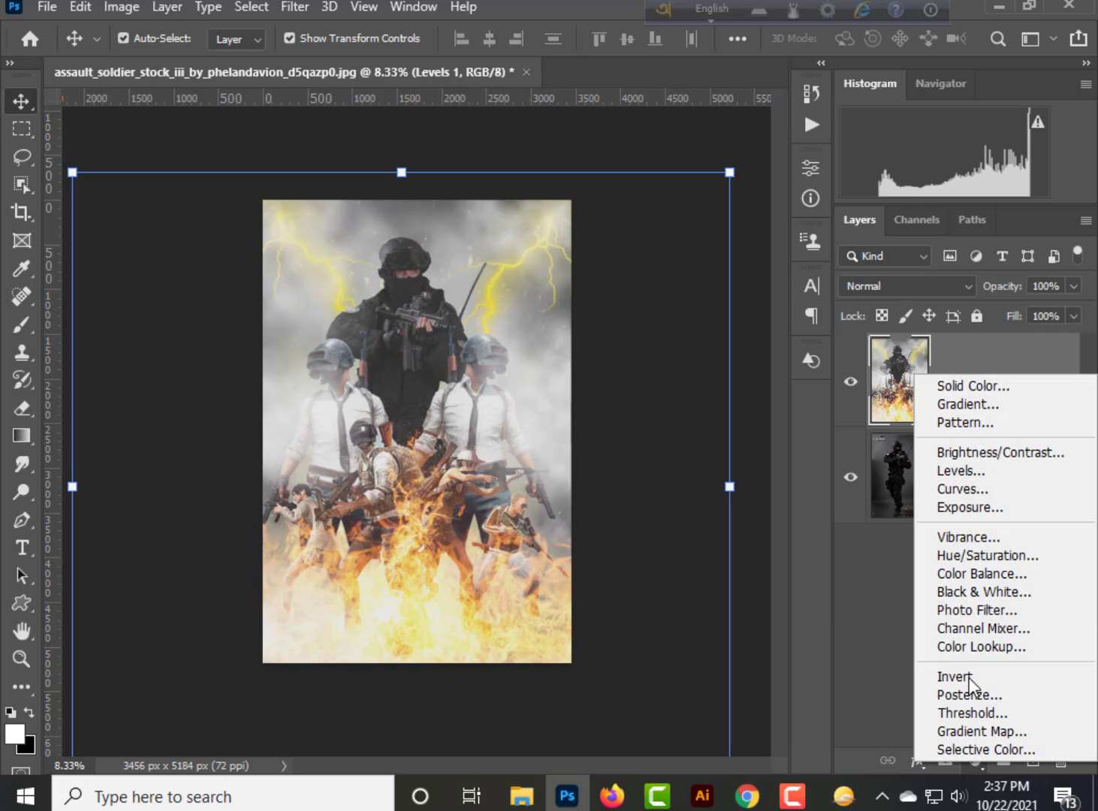
{"action": "left_click", "coordinate": [984, 644]}
{"action": "left_click", "coordinate": [687, 233]}
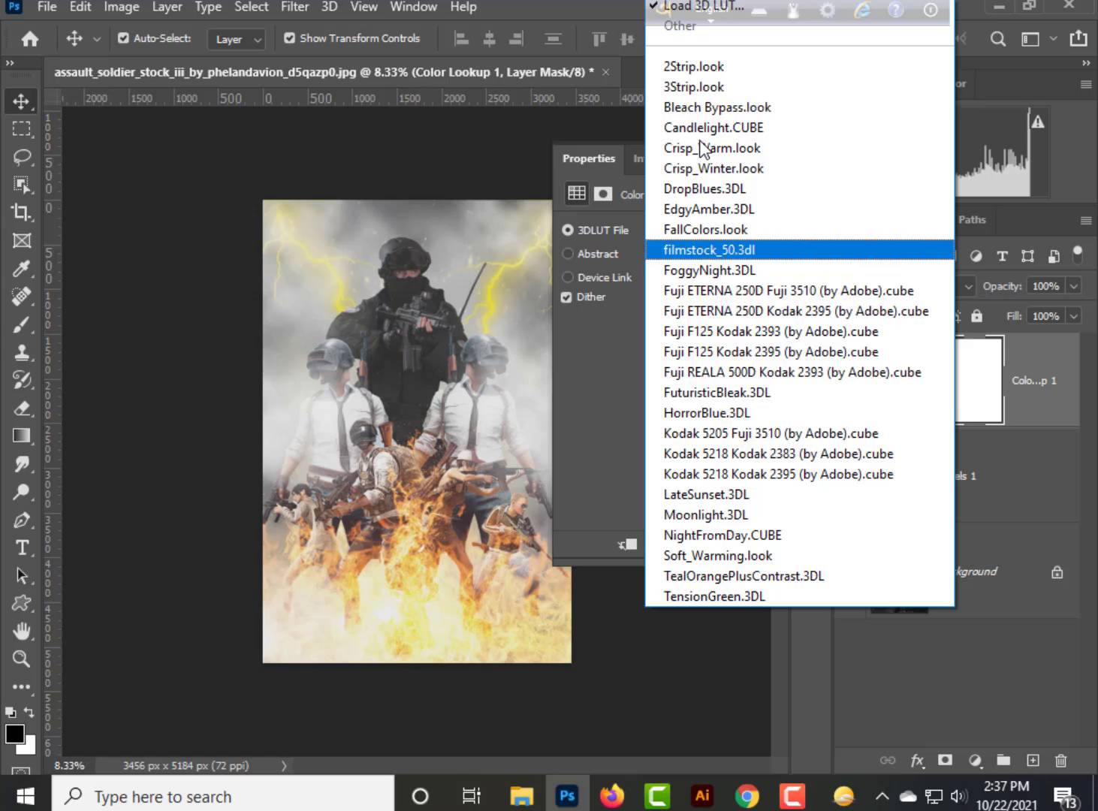
{"action": "left_click", "coordinate": [700, 67]}
{"action": "left_click", "coordinate": [698, 232]}
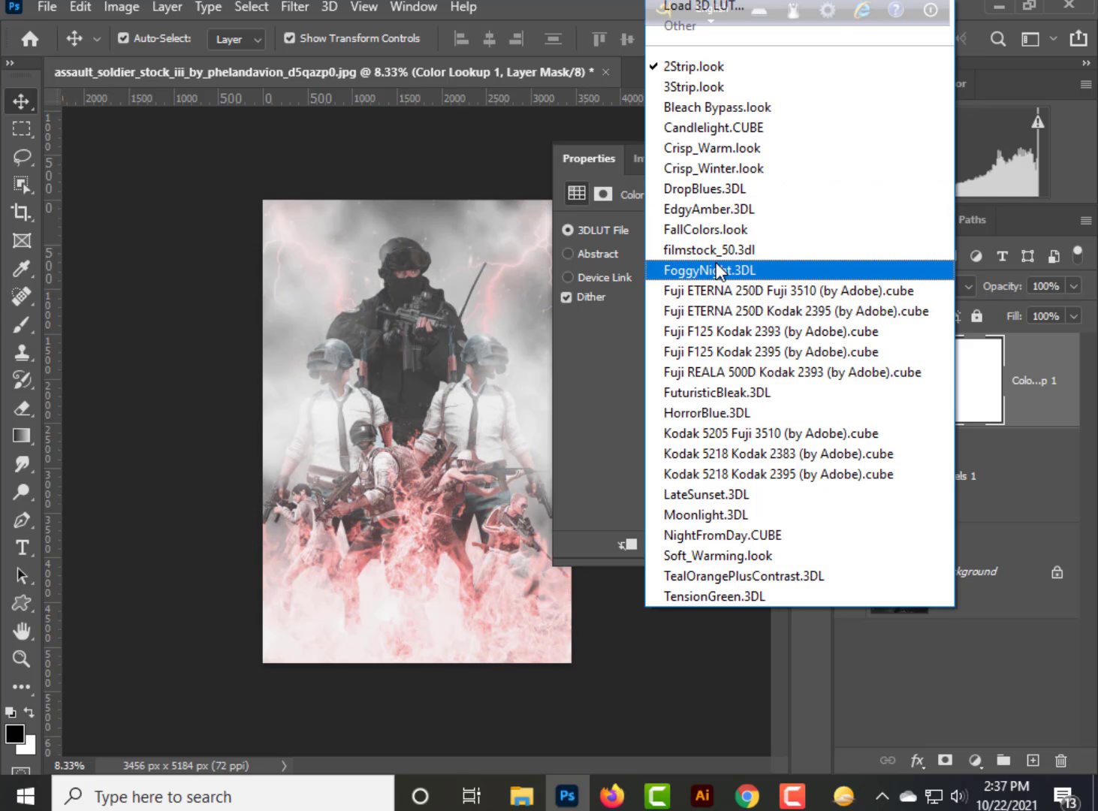
{"action": "left_click", "coordinate": [710, 441]}
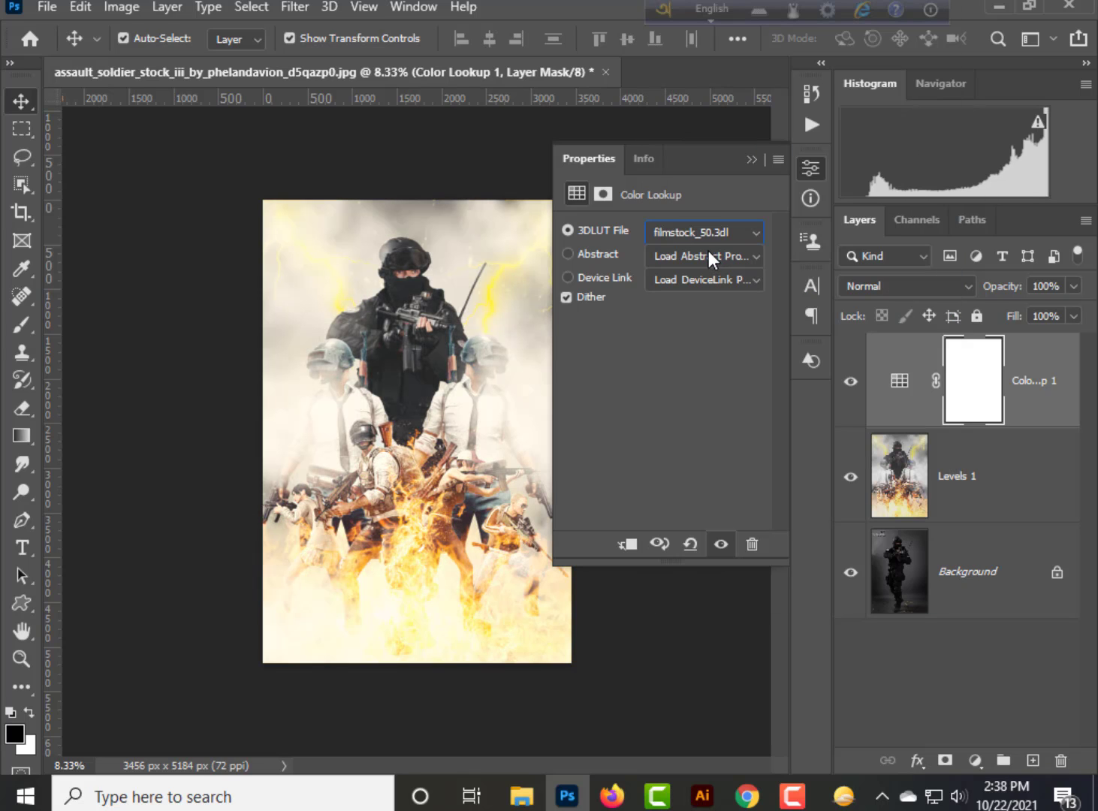
{"action": "left_click", "coordinate": [710, 237]}
{"action": "left_click", "coordinate": [717, 372]}
{"action": "left_click", "coordinate": [709, 234]}
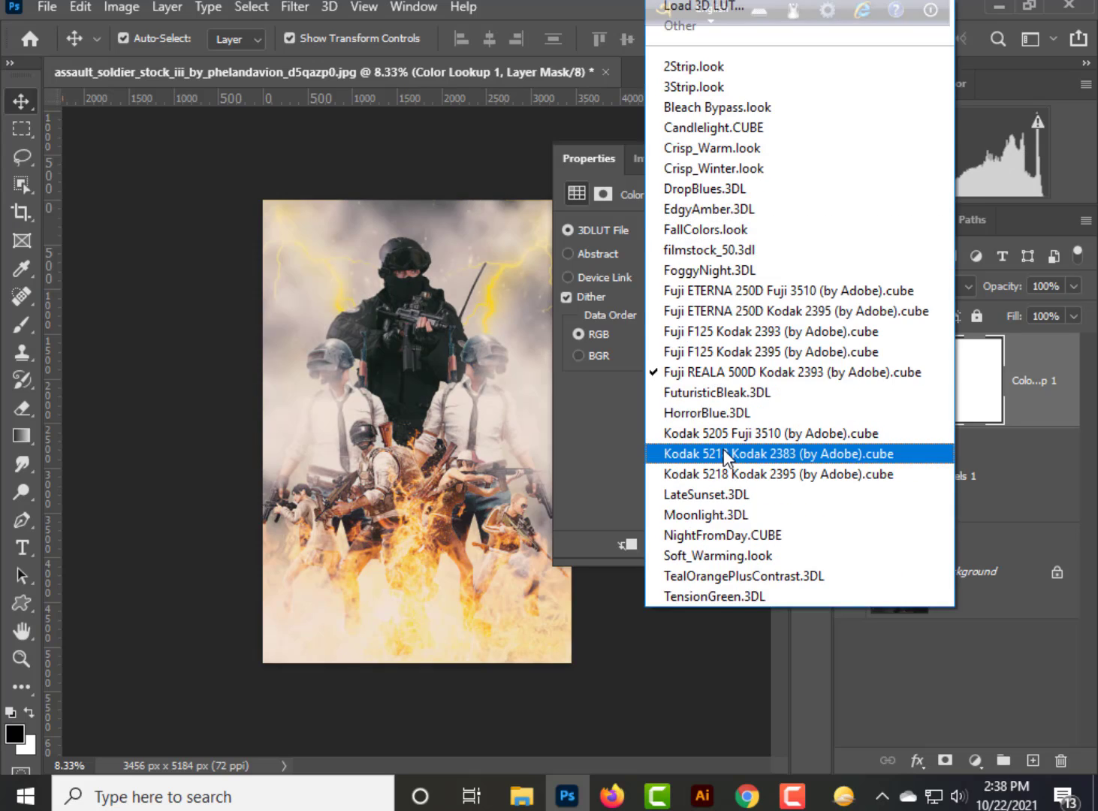
Try the Kodak 5218 Kodak 2383, filmstock_50.3dl and FoggyNight.3DL looks on the Color Lookup adjustment
{"action": "left_click", "coordinate": [724, 454]}
{"action": "left_click", "coordinate": [688, 229]}
{"action": "left_click", "coordinate": [699, 249]}
{"action": "left_click", "coordinate": [680, 230]}
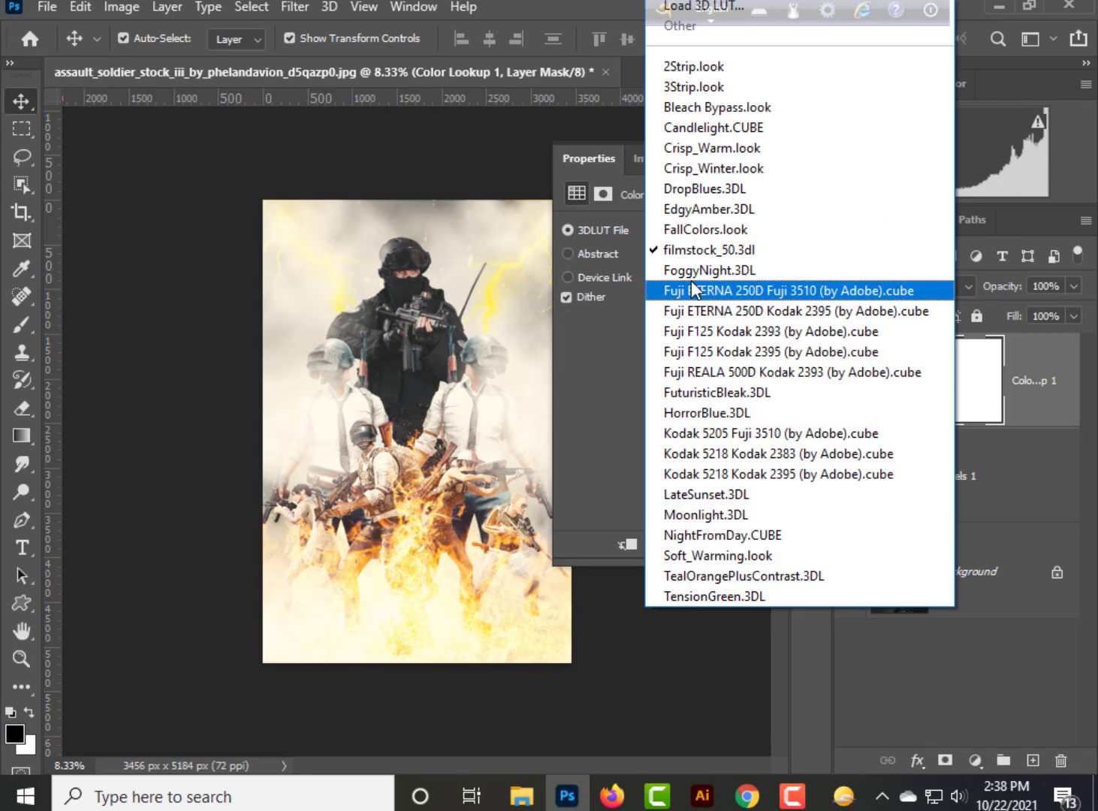
{"action": "left_click", "coordinate": [684, 275]}
{"action": "left_click", "coordinate": [695, 230]}
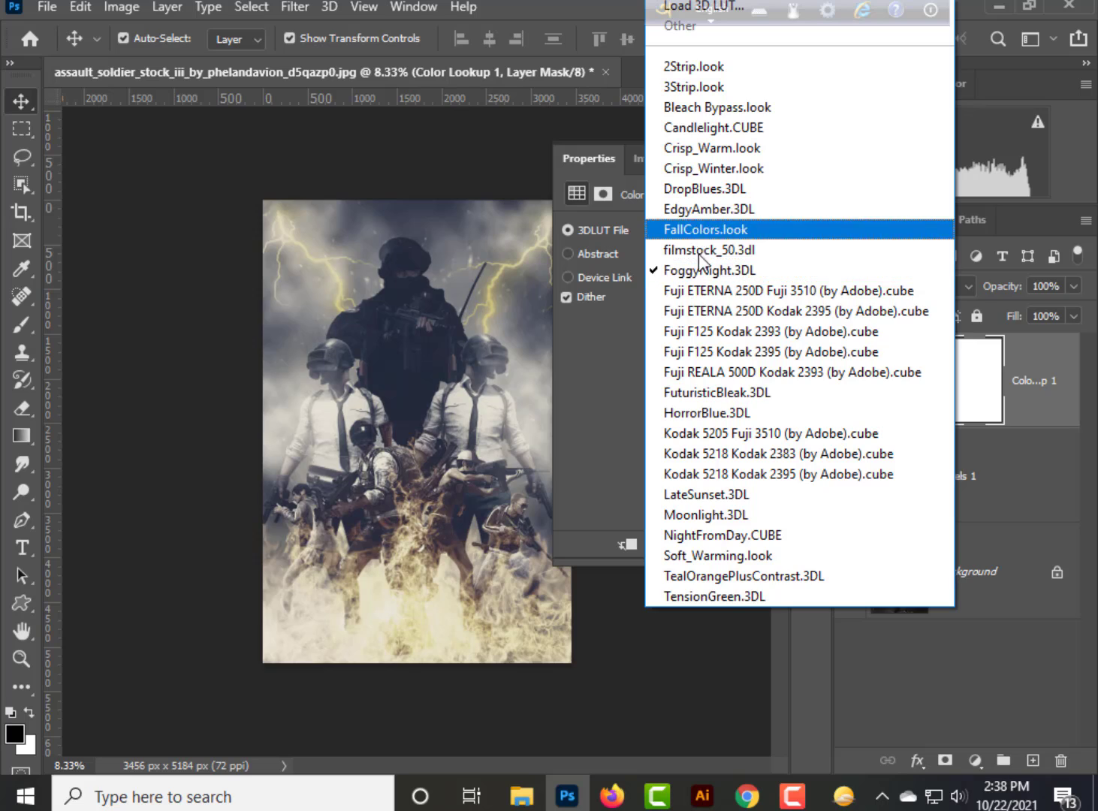
{"action": "left_click", "coordinate": [699, 254]}
Delete the Color Lookup 1 adjustment layer
{"action": "left_click", "coordinate": [809, 168]}
{"action": "left_click_drag", "start_coordinate": [1002, 428], "coordinate": [1060, 760]}
{"action": "left_click", "coordinate": [666, 372]}
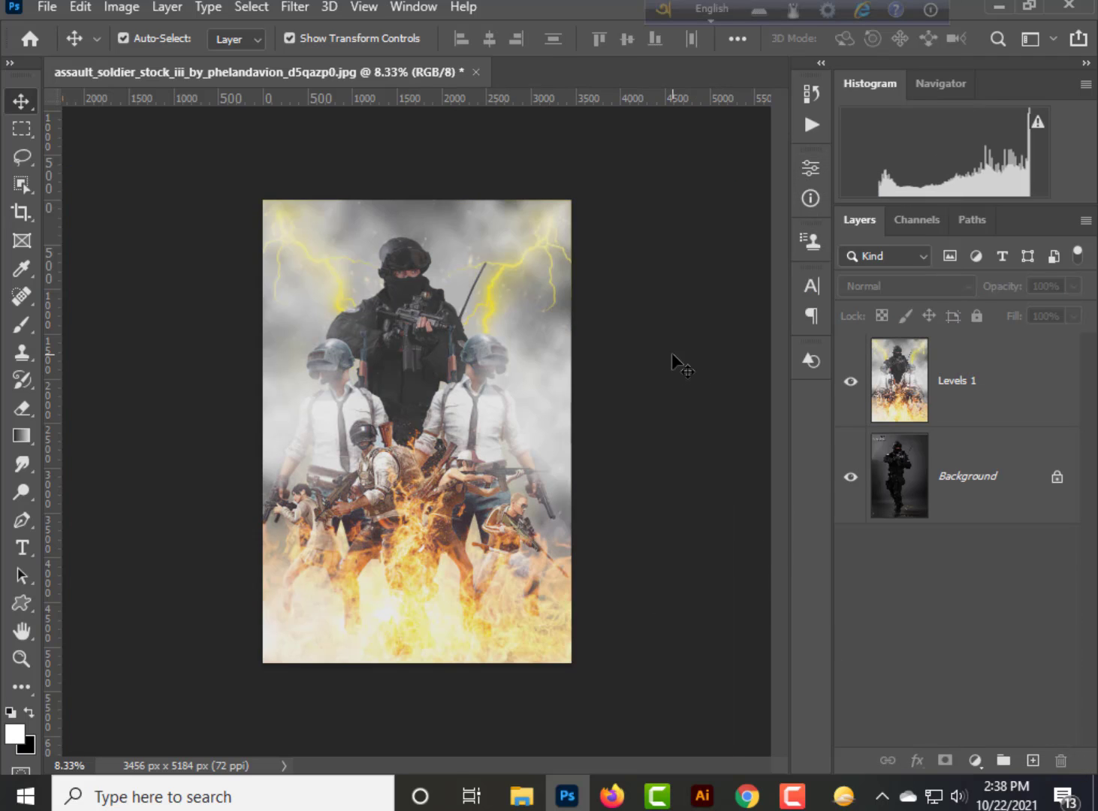
Start the Camera Raw Filter on the merged Levels 1 layer and set Temperature to -15
{"action": "left_click", "coordinate": [294, 7]}
{"action": "left_click", "coordinate": [997, 362]}
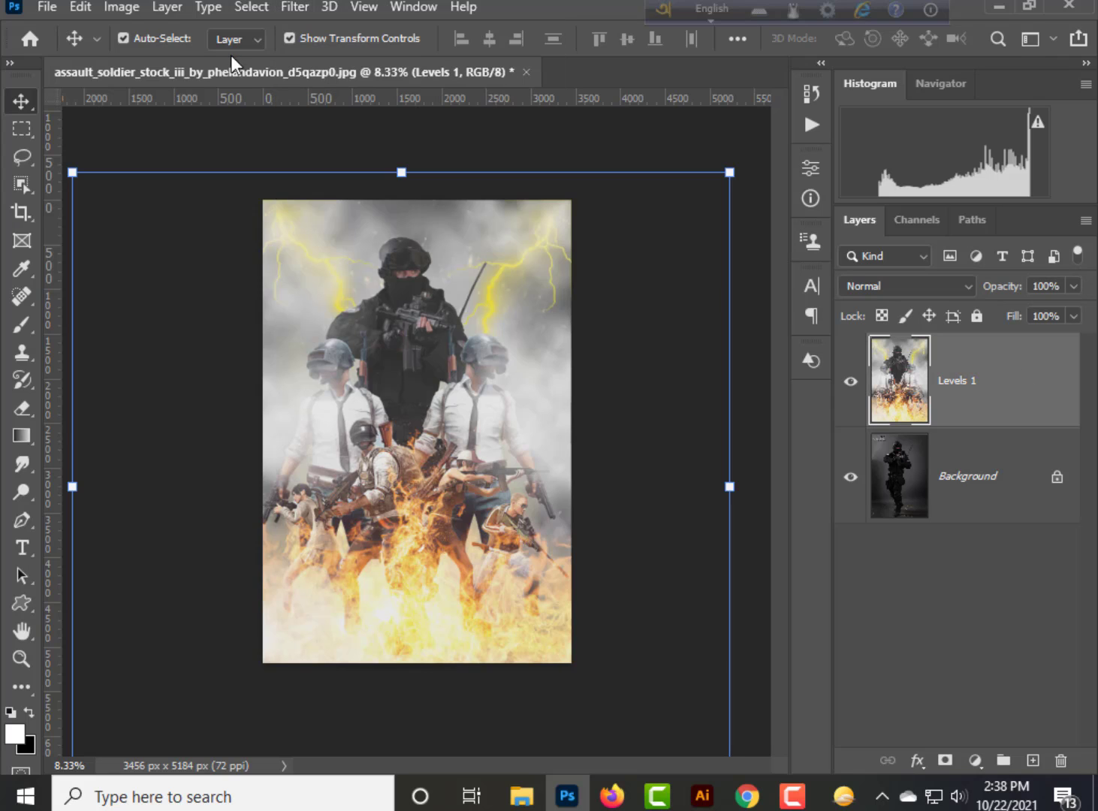
{"action": "left_click", "coordinate": [294, 6]}
{"action": "left_click", "coordinate": [342, 167]}
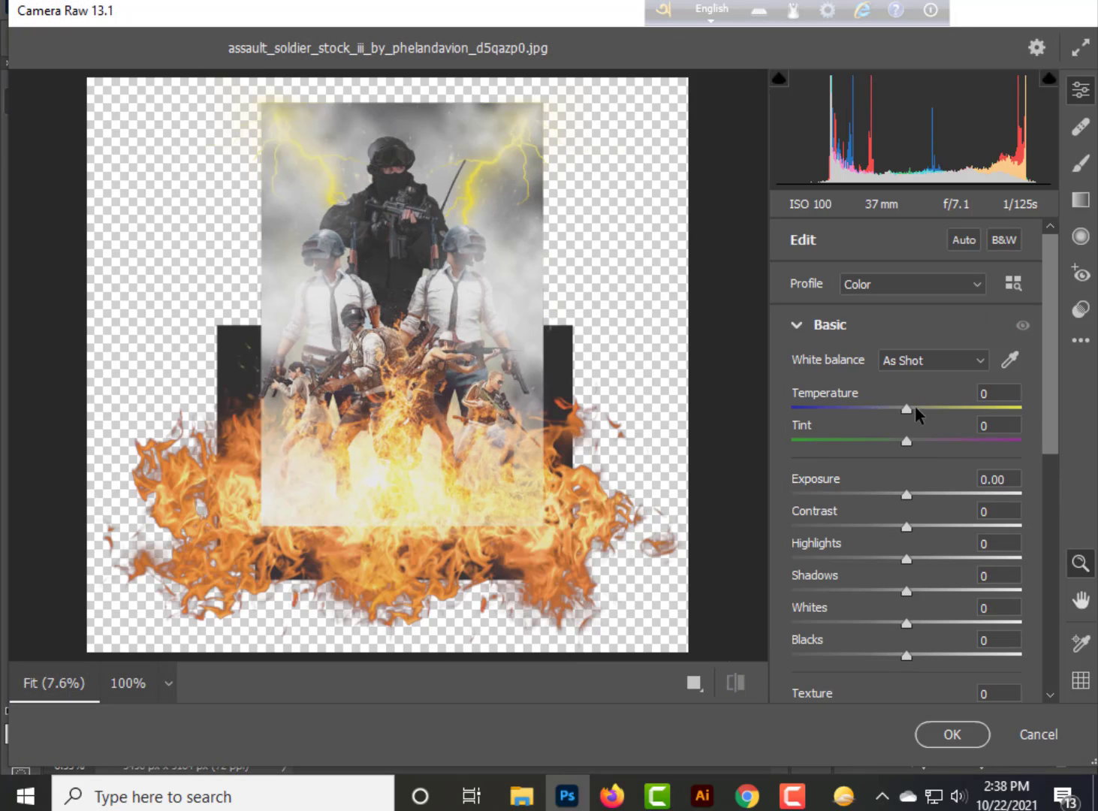
{"action": "left_click_drag", "start_coordinate": [914, 410], "coordinate": [890, 412]}
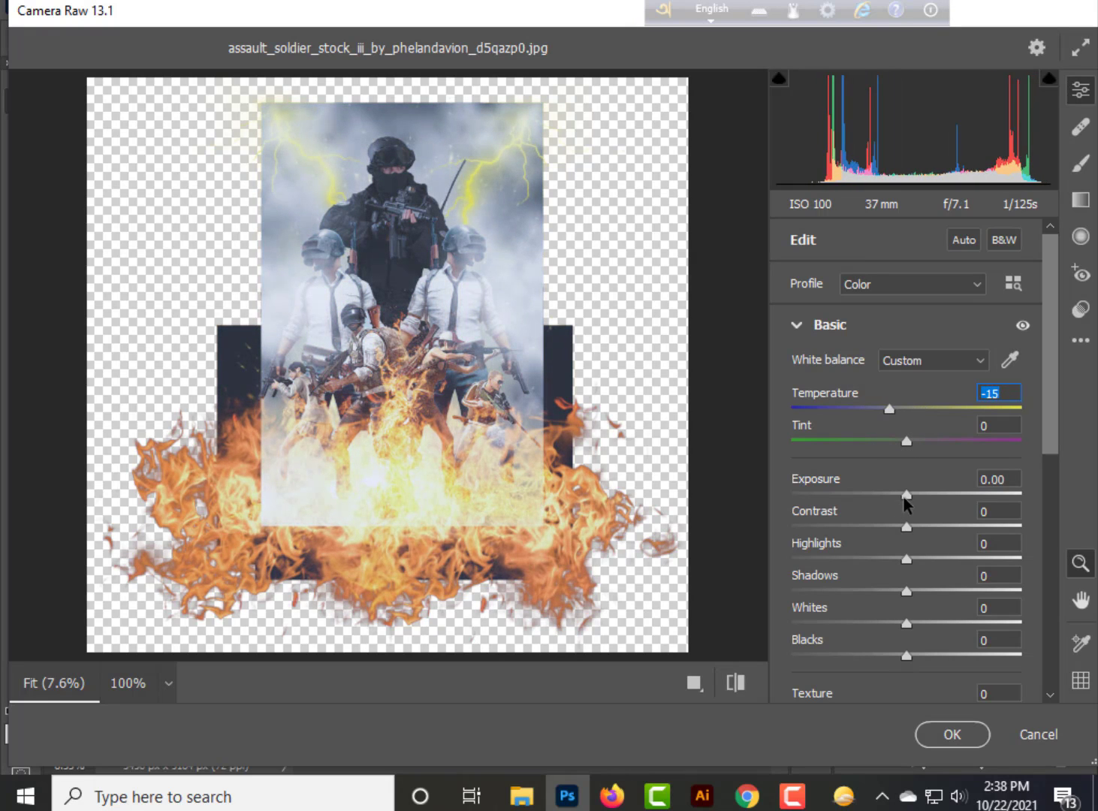
Set Exposure to -0.65, Contrast to +28, Highlights to +15 and Whites to +25 in Camera Raw
{"action": "mouse_move", "coordinate": [905, 495]}
{"action": "left_mouse_down"}
{"action": "mouse_move", "coordinate": [945, 494]}
{"action": "mouse_move", "coordinate": [896, 490]}
{"action": "left_mouse_up"}
{"action": "left_click_drag", "start_coordinate": [884, 492], "coordinate": [923, 560]}
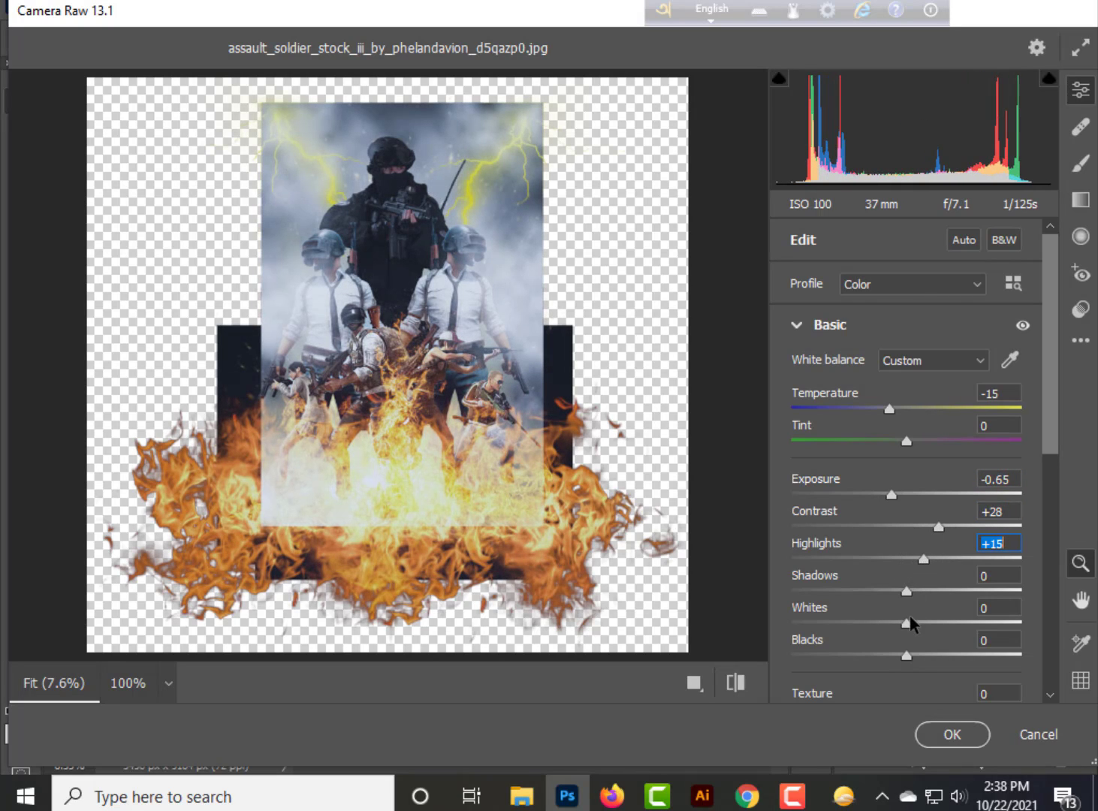
{"action": "left_click_drag", "start_coordinate": [907, 624], "coordinate": [935, 625]}
Set Texture to +78 and apply the Camera Raw adjustments to the layer
{"action": "scroll", "coordinate": [908, 593], "scroll_direction": "down", "scroll_amount": 5}
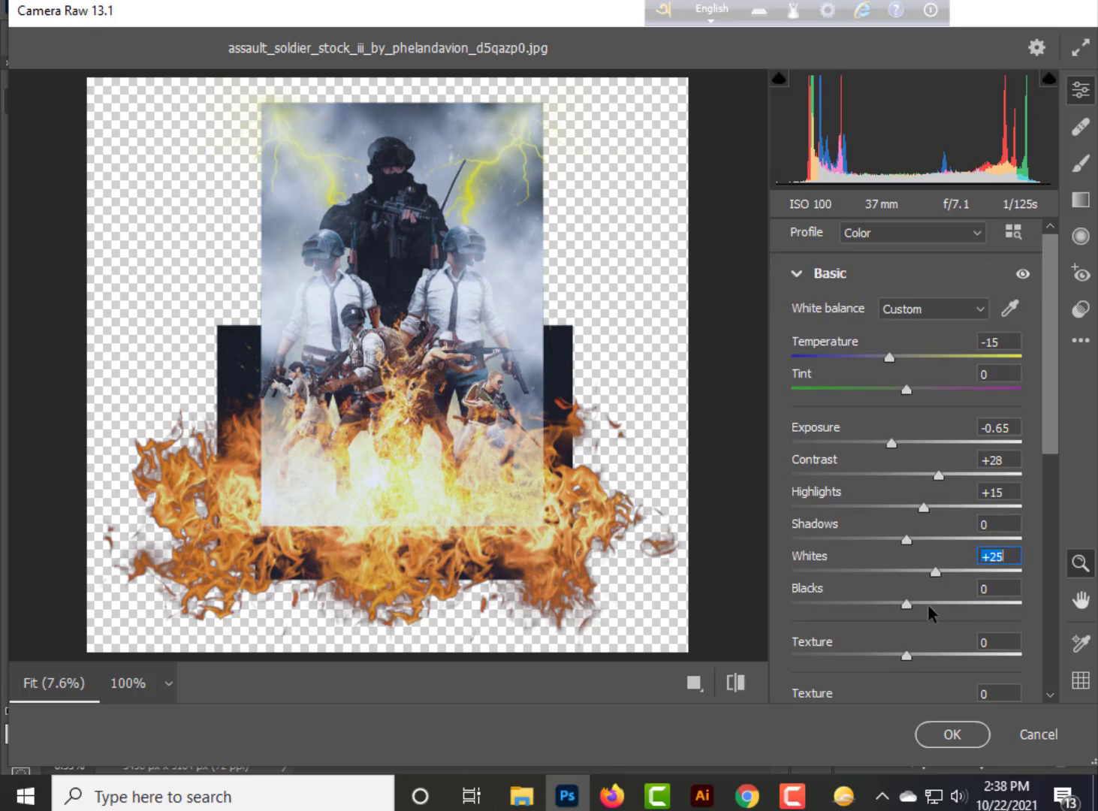
{"action": "left_click_drag", "start_coordinate": [915, 402], "coordinate": [884, 429]}
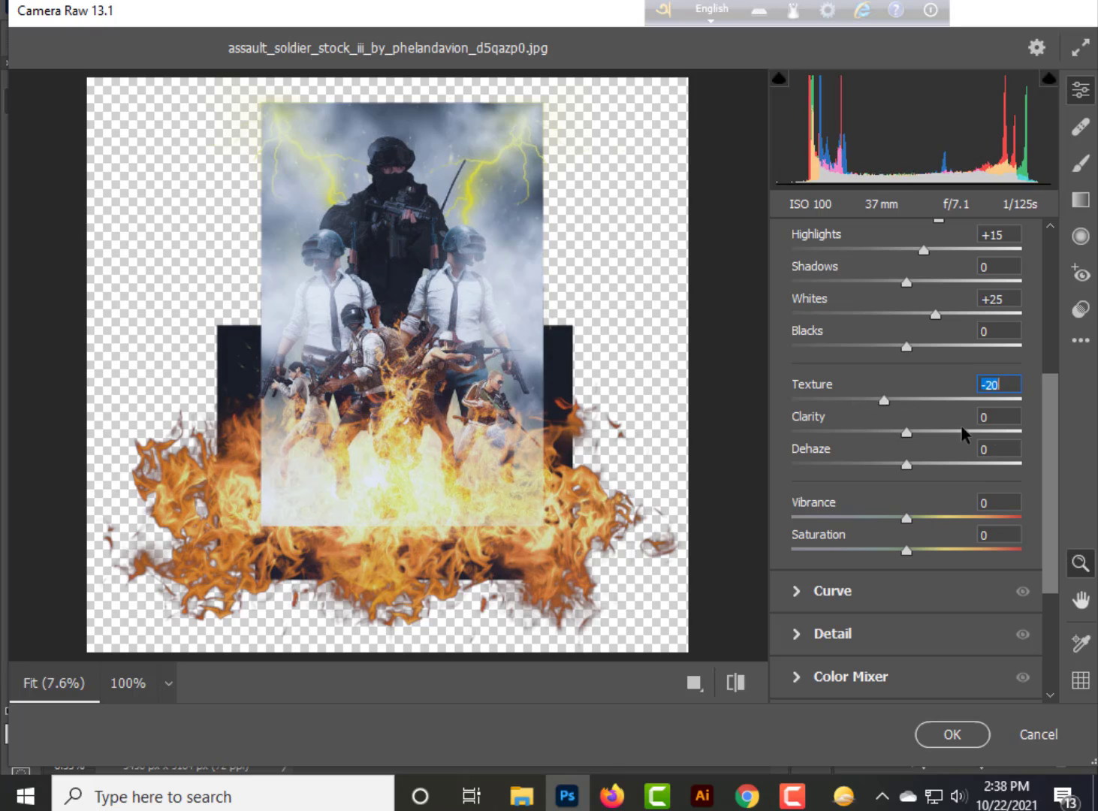
{"action": "left_click_drag", "start_coordinate": [963, 434], "coordinate": [999, 434]}
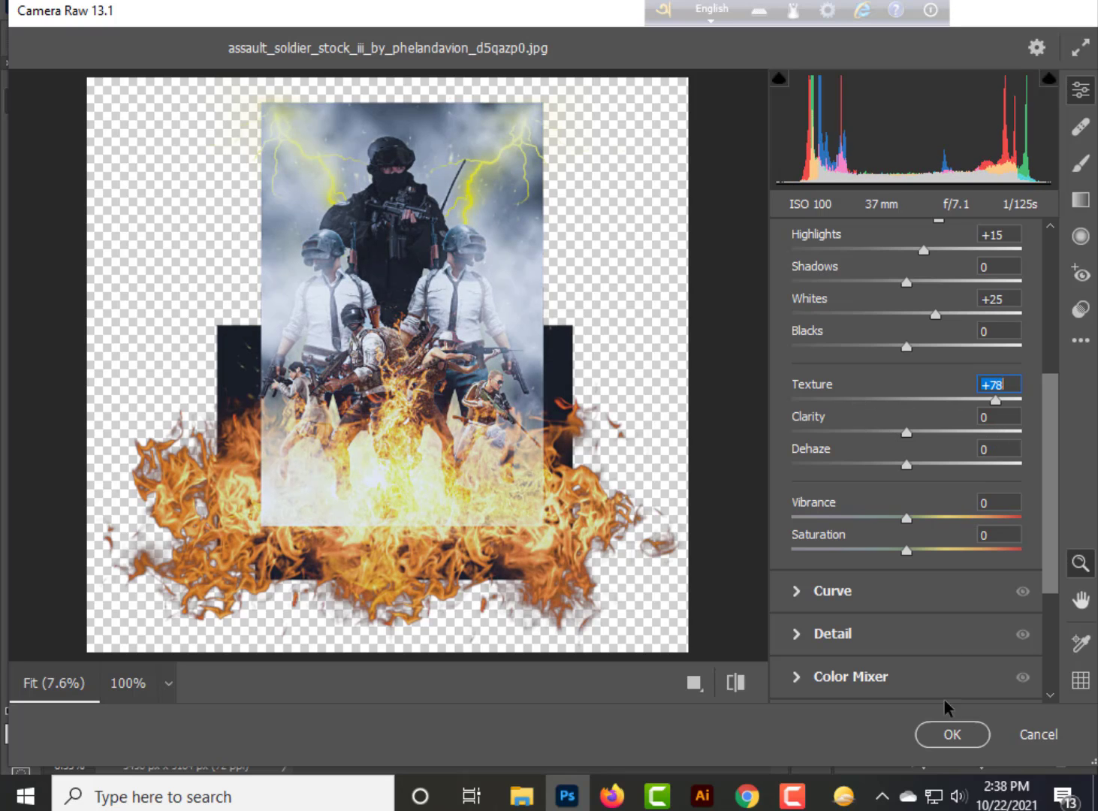
{"action": "left_click", "coordinate": [955, 734]}
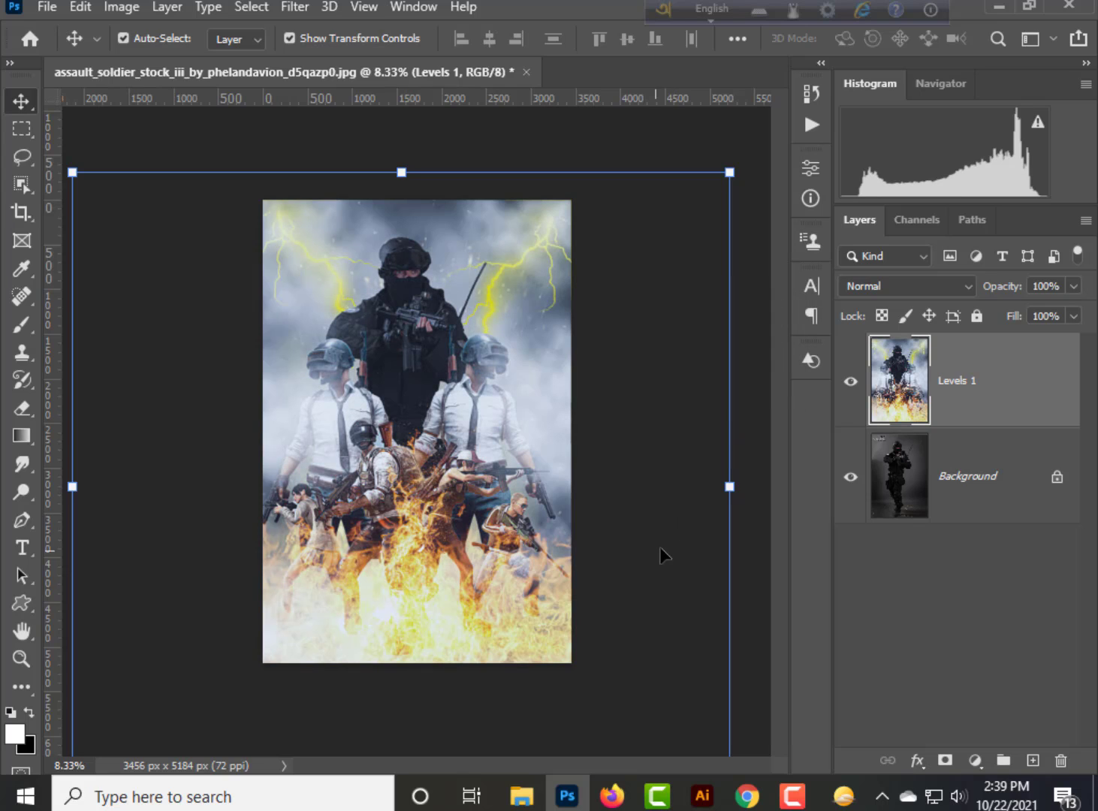
{"action": "left_click", "coordinate": [671, 524]}
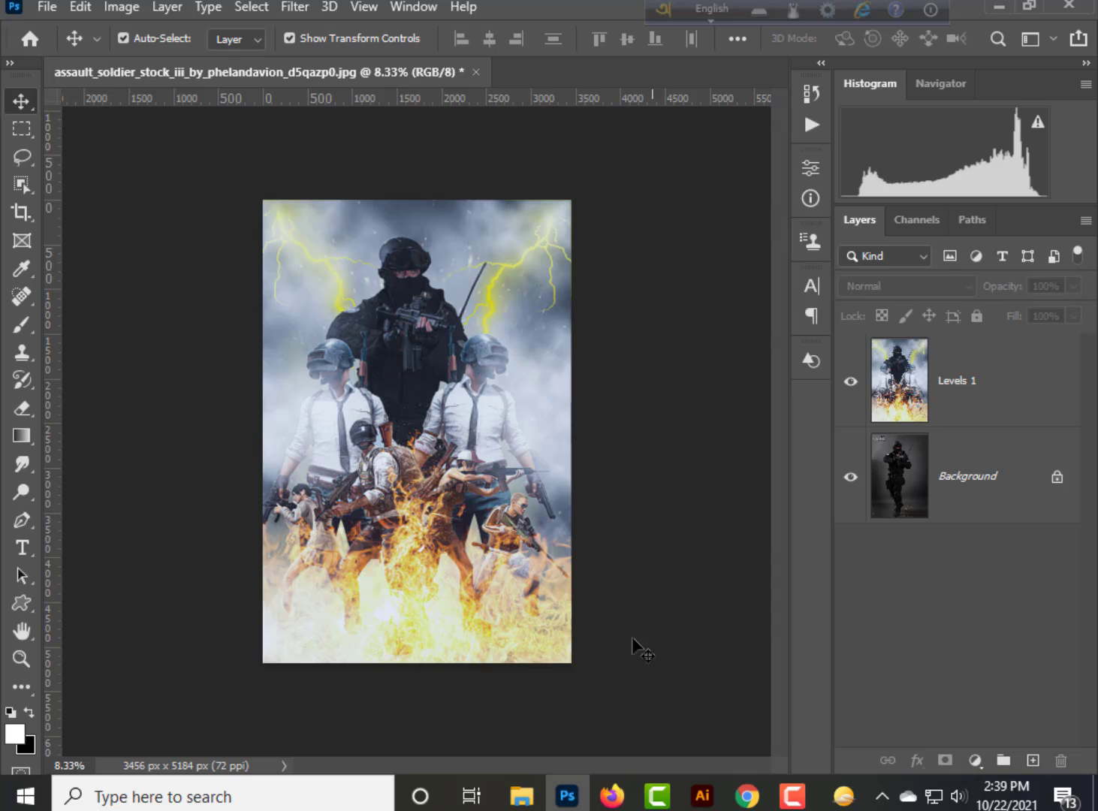
Place the PUBG logo image pngfind.com-pubg-logo-png-1188007 from the Downloads folder into the poster in Photoshop
{"action": "left_click", "coordinate": [521, 796]}
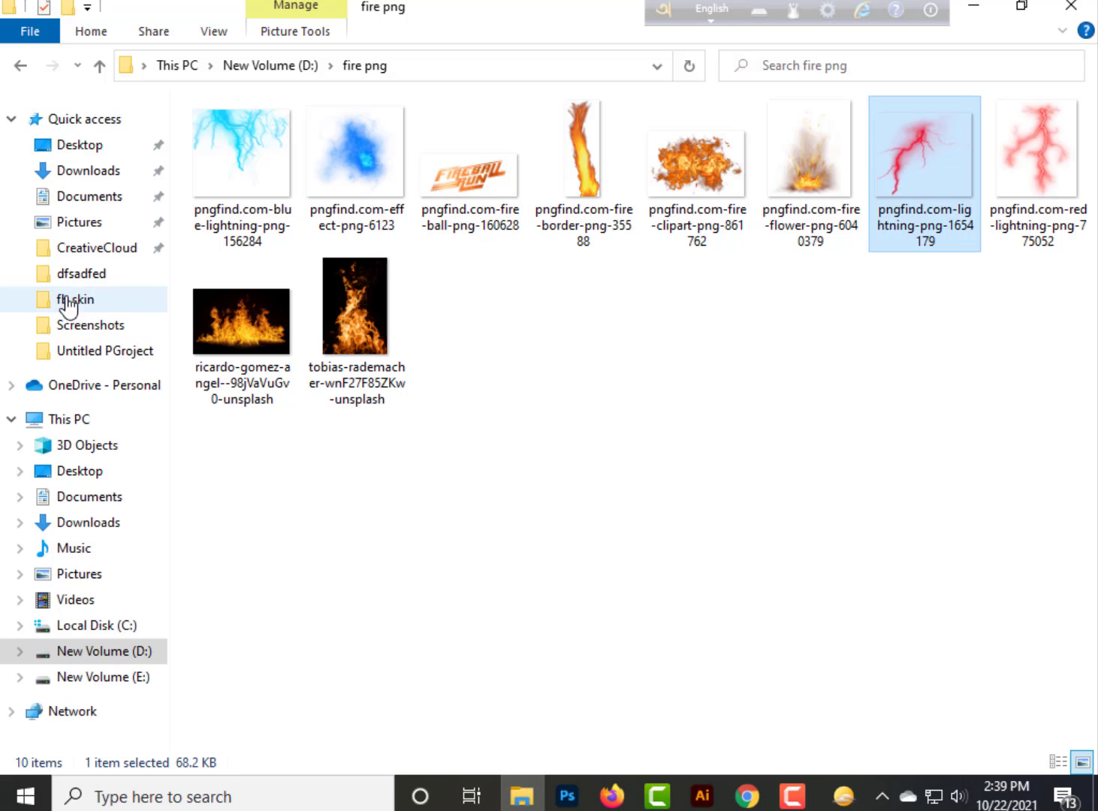
{"action": "left_click", "coordinate": [88, 170]}
{"action": "scroll", "coordinate": [841, 489], "scroll_direction": "down", "scroll_amount": 5}
{"action": "scroll", "coordinate": [841, 488], "scroll_direction": "down", "scroll_amount": 5}
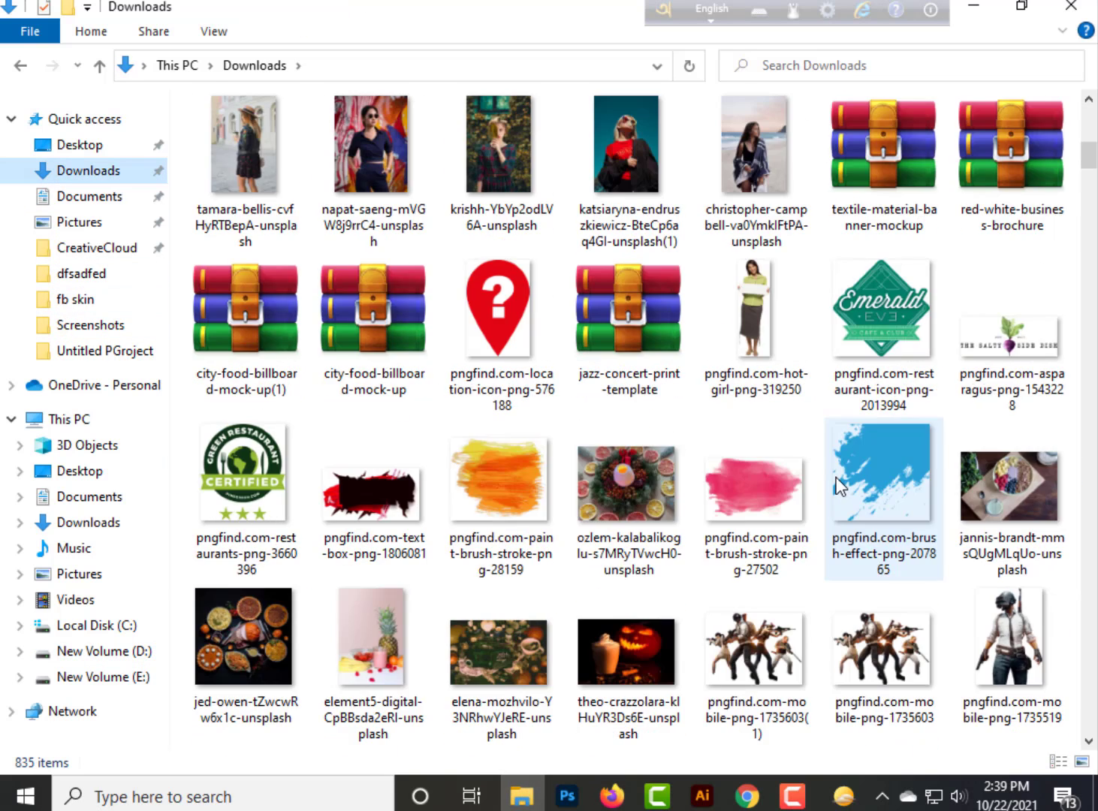
{"action": "left_click_drag", "start_coordinate": [1091, 165], "coordinate": [1096, 176]}
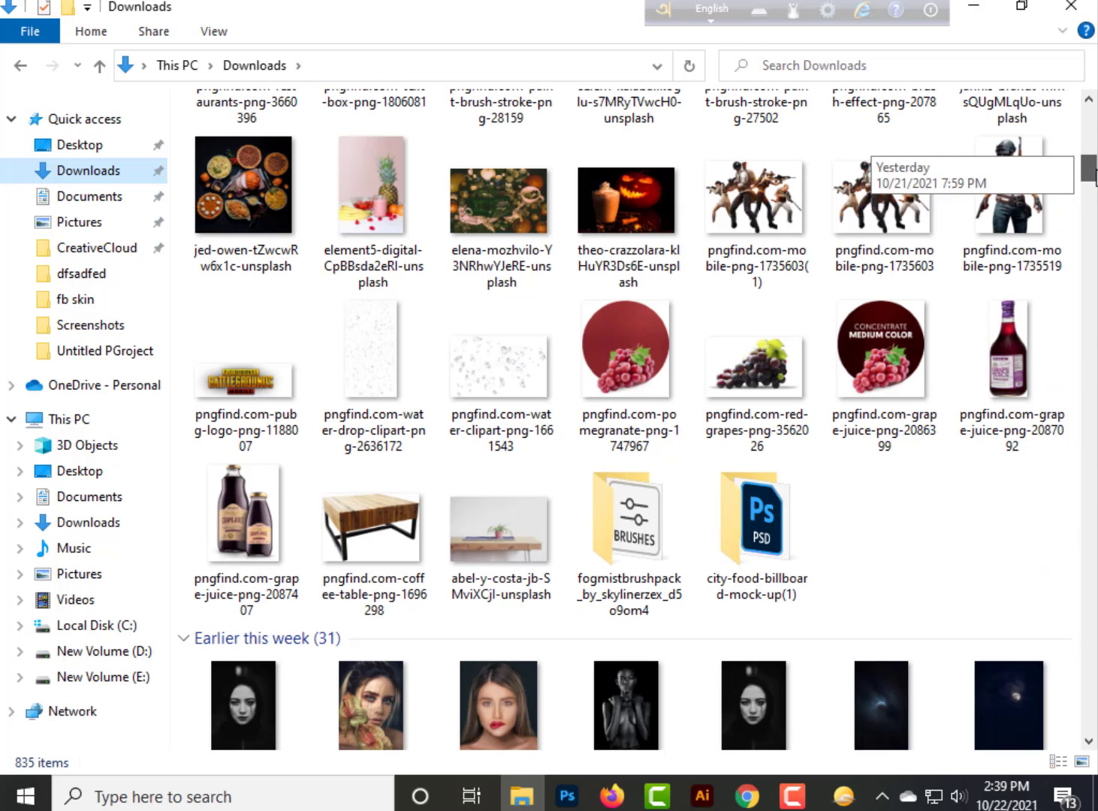
{"action": "left_click_drag", "start_coordinate": [300, 384], "coordinate": [465, 490]}
Scale the PUBG logo to about 265% and position it between the two helmeted characters, over the upper soldier's torso
{"action": "left_click_drag", "start_coordinate": [454, 432], "coordinate": [579, 427]}
{"action": "left_click_drag", "start_coordinate": [385, 430], "coordinate": [248, 419]}
{"action": "left_click_drag", "start_coordinate": [424, 438], "coordinate": [422, 423]}
{"action": "mouse_move", "coordinate": [413, 359]}
{"action": "left_mouse_down"}
{"action": "mouse_move", "coordinate": [412, 409]}
{"action": "mouse_move", "coordinate": [418, 384]}
{"action": "left_mouse_up"}
{"action": "key", "text": "Return"}
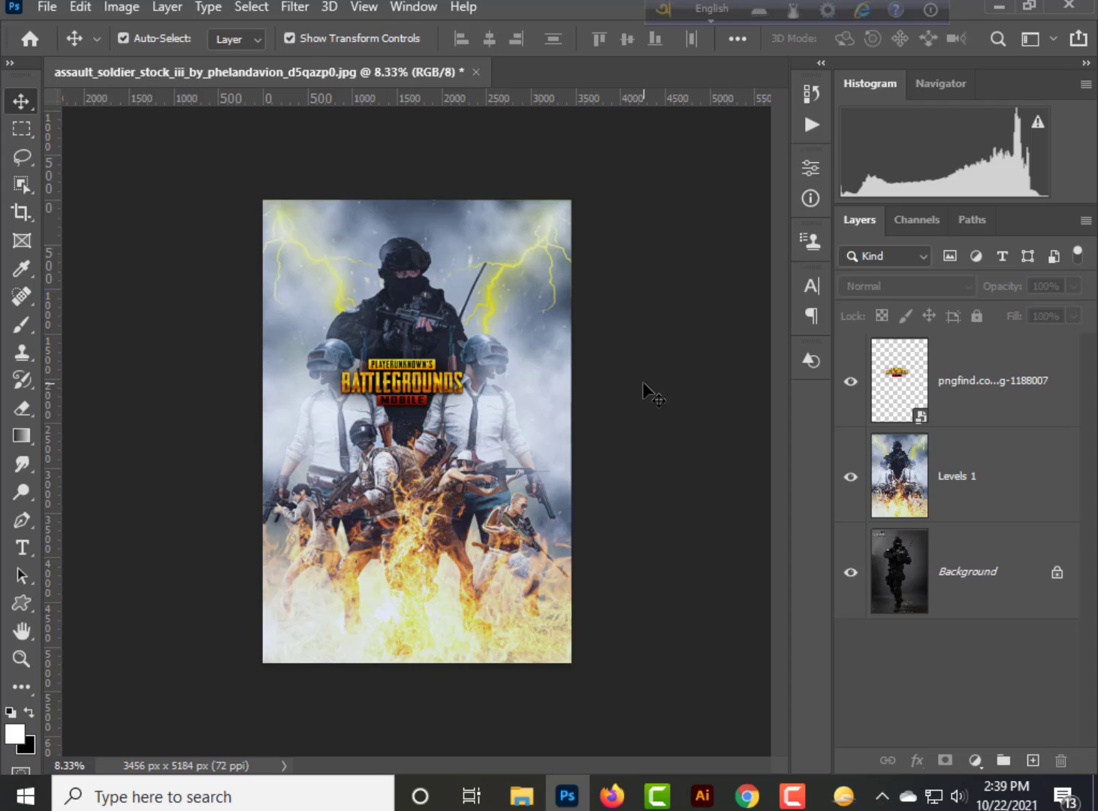
Rotate the PUBG logo clockwise by about 1.78° and apply the transformation
{"action": "left_click", "coordinate": [390, 399]}
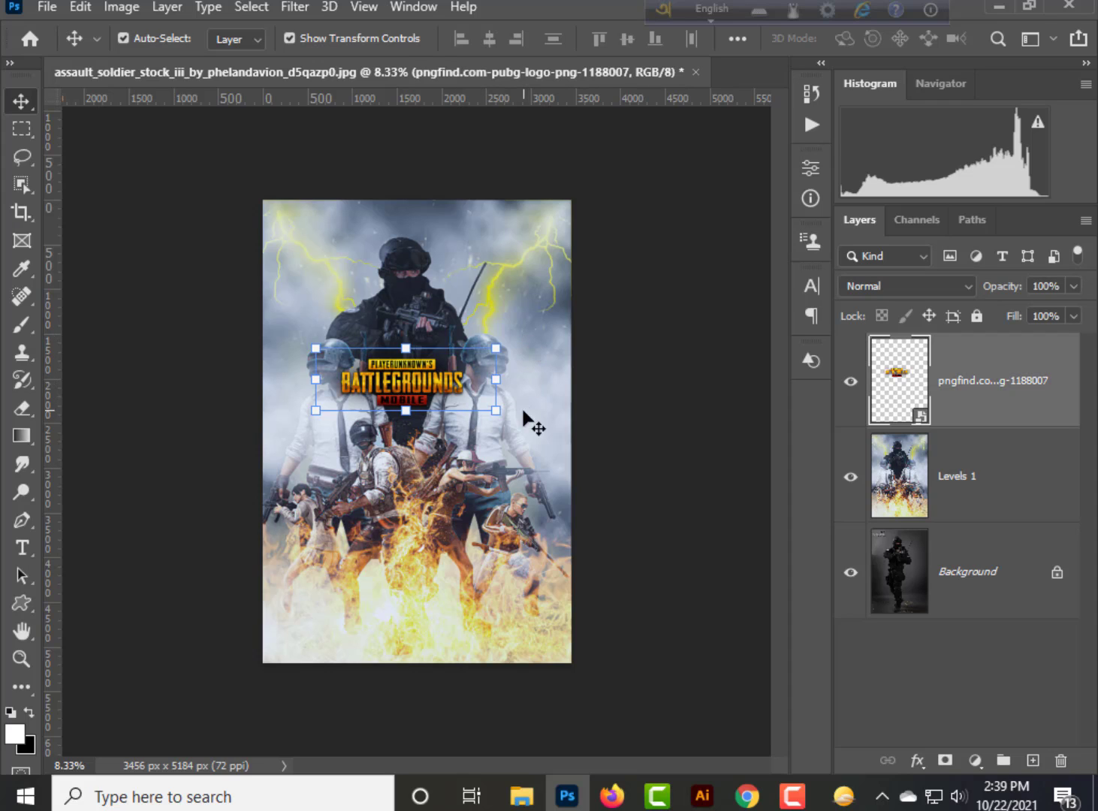
{"action": "left_click_drag", "start_coordinate": [518, 423], "coordinate": [517, 427]}
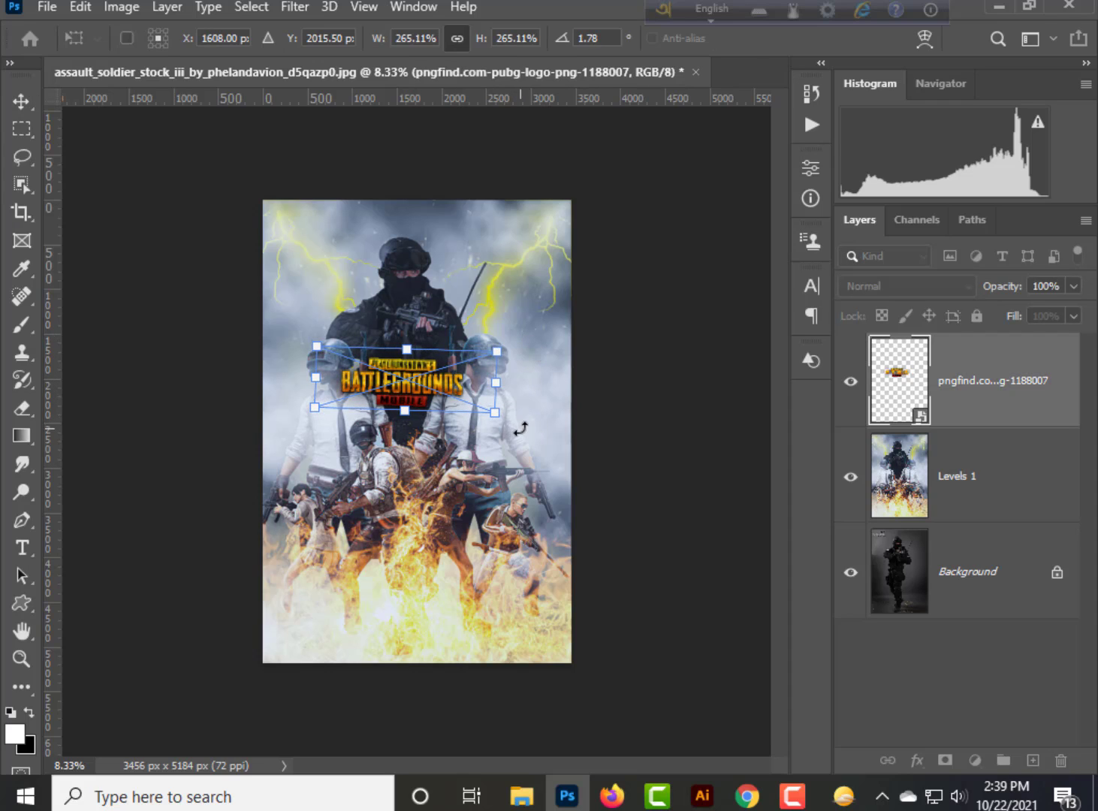
{"action": "key", "text": "Return"}
{"action": "left_click", "coordinate": [642, 393]}
{"action": "left_click", "coordinate": [605, 455]}
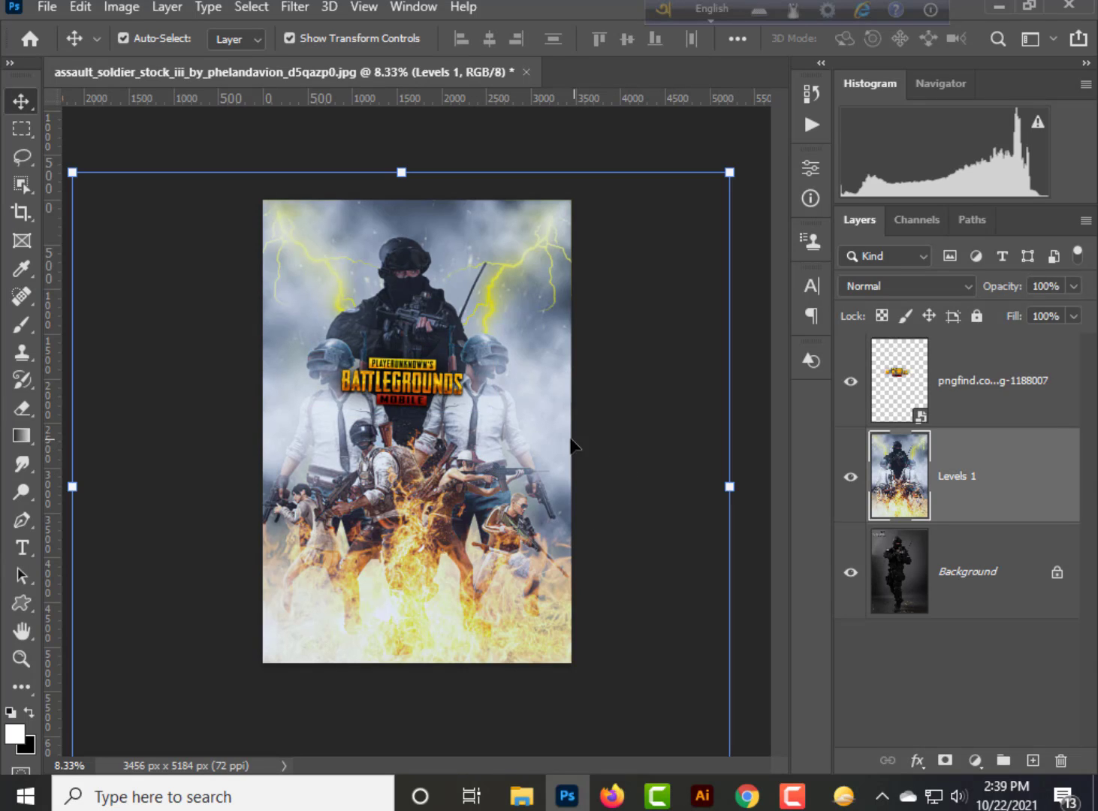
Crop the poster to its canvas bounds to trim the artwork overflowing the edges, and deselect all layers
{"action": "left_click", "coordinate": [22, 212]}
{"action": "right_click", "coordinate": [392, 420]}
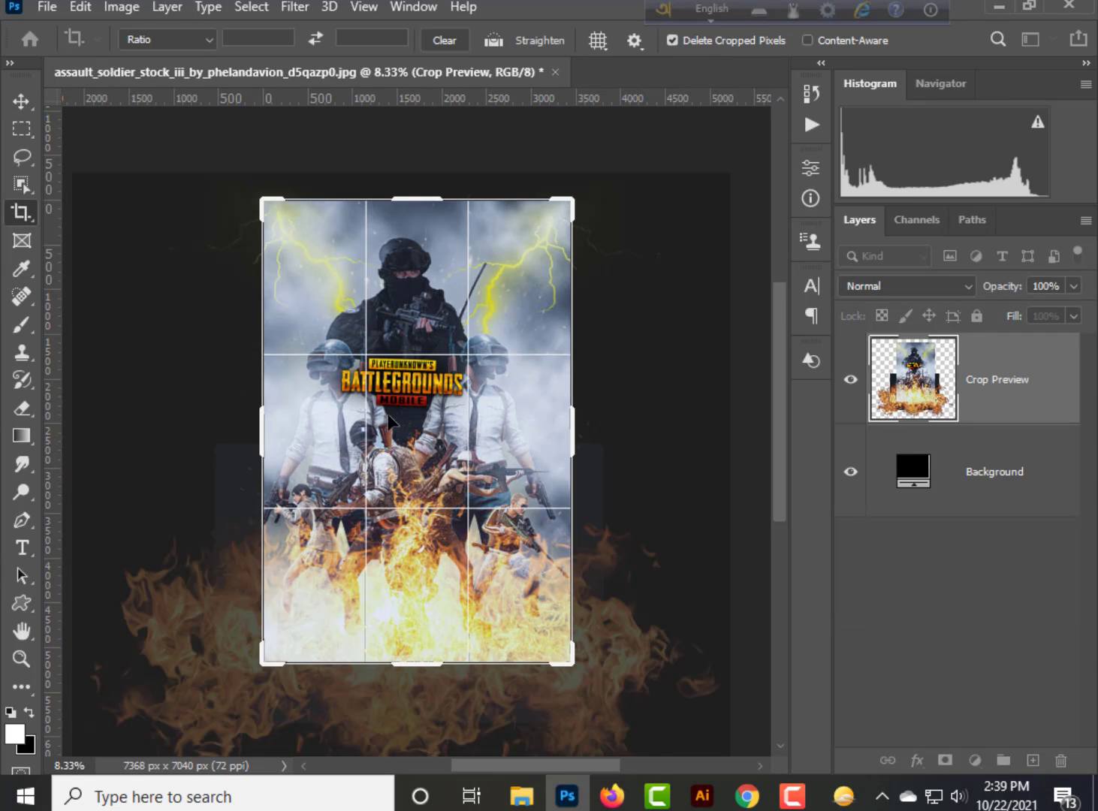
{"action": "left_click", "coordinate": [446, 747]}
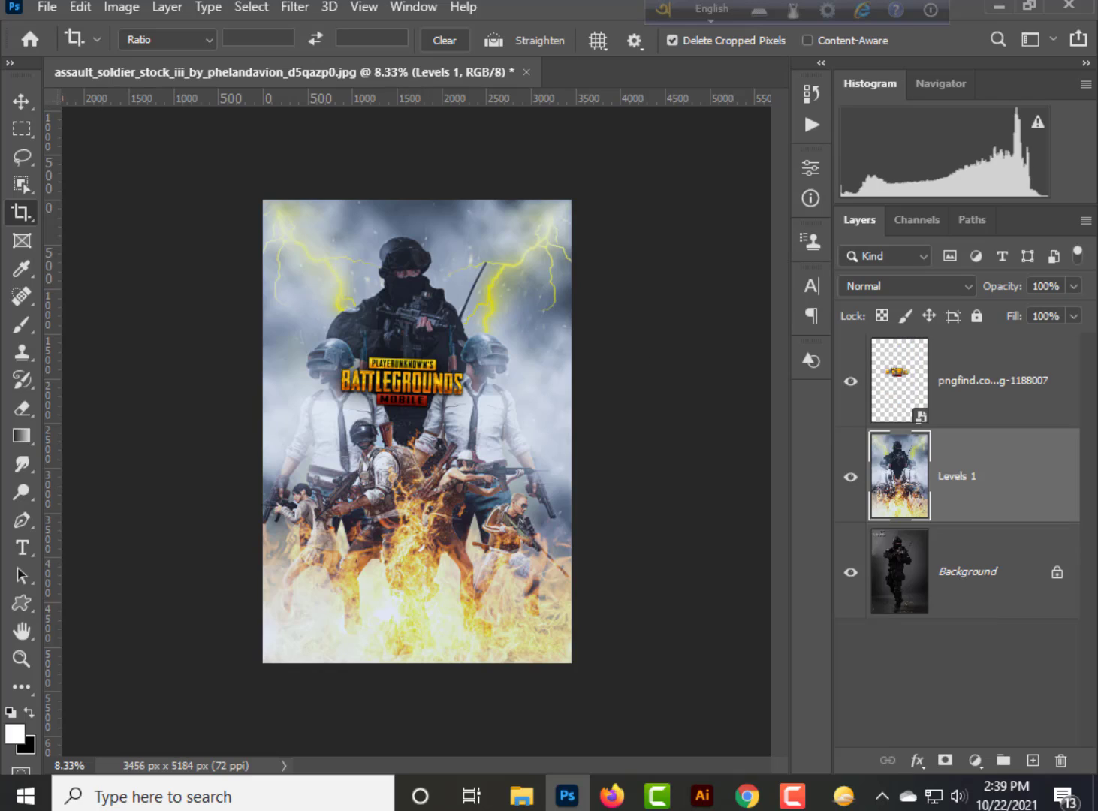
{"action": "key", "text": "v"}
{"action": "left_click", "coordinate": [696, 501]}
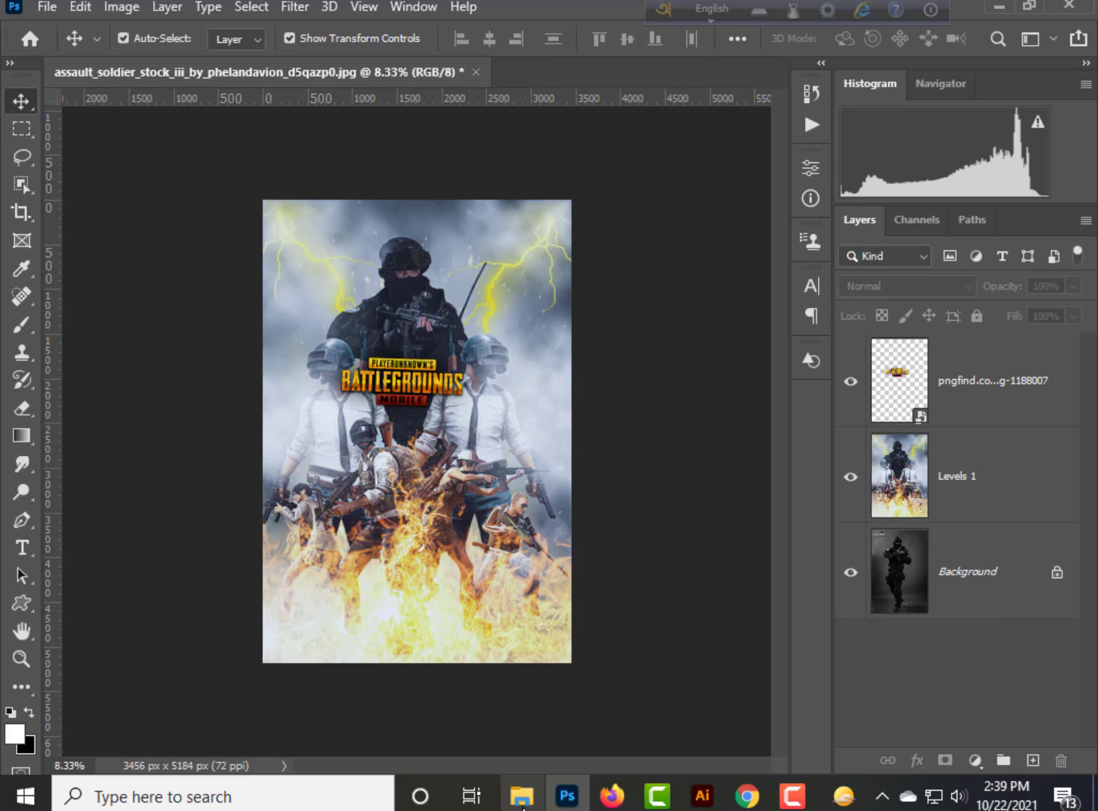
Place the image pngfind.com-fire-ball-png-160628 from the fire png folder on New Volume (D:) into the poster
{"action": "left_click", "coordinate": [522, 798]}
{"action": "left_click", "coordinate": [522, 797]}
{"action": "left_click", "coordinate": [522, 798]}
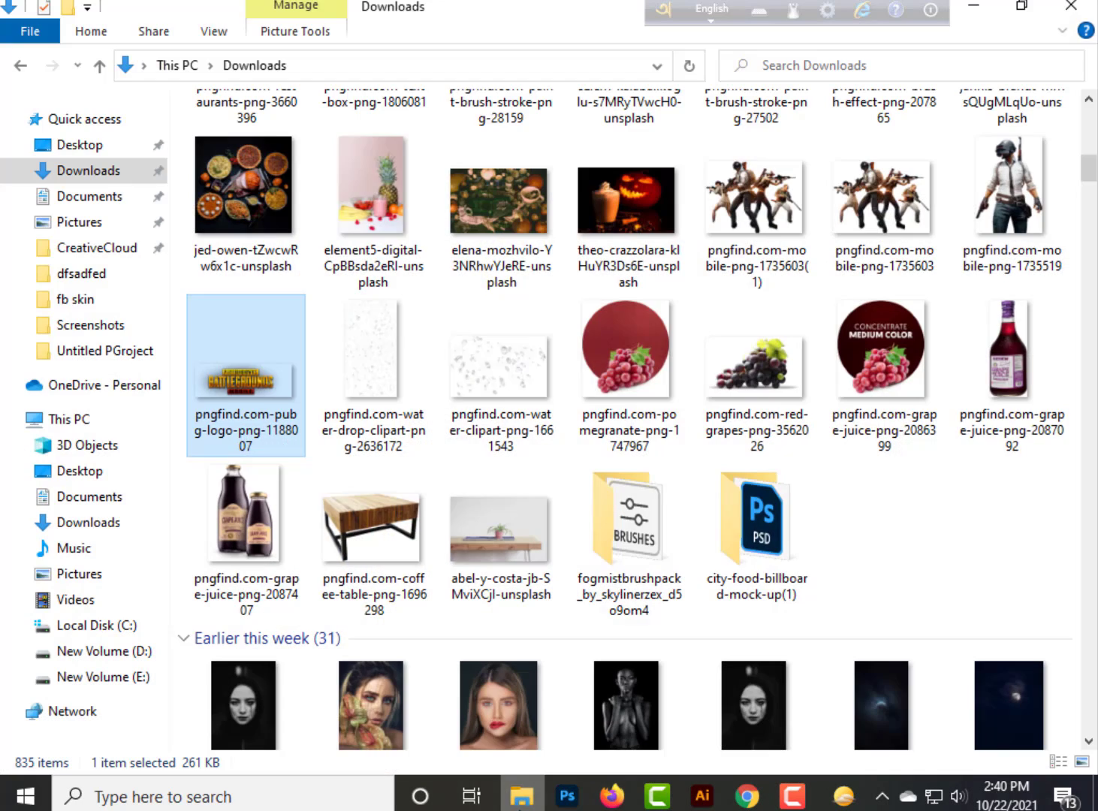
{"action": "left_click", "coordinate": [103, 651]}
{"action": "left_click", "coordinate": [252, 209]}
{"action": "double_click", "coordinate": [251, 210]}
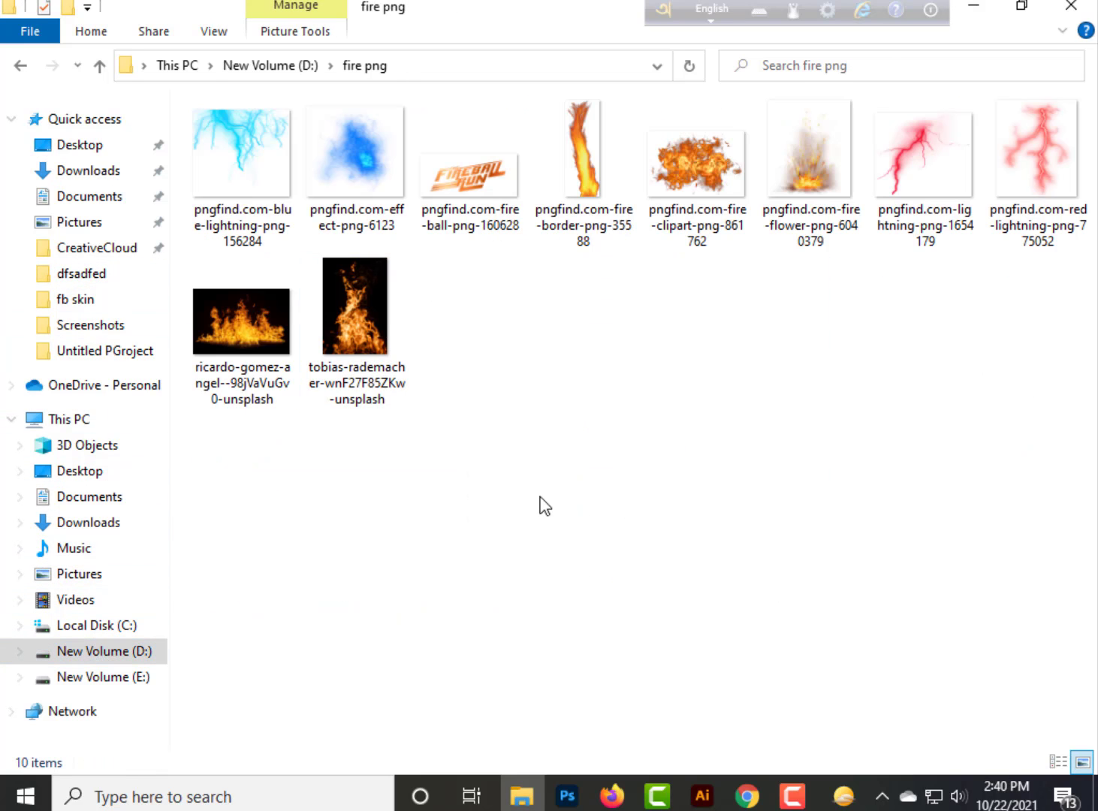
{"action": "left_click_drag", "start_coordinate": [471, 172], "coordinate": [488, 625]}
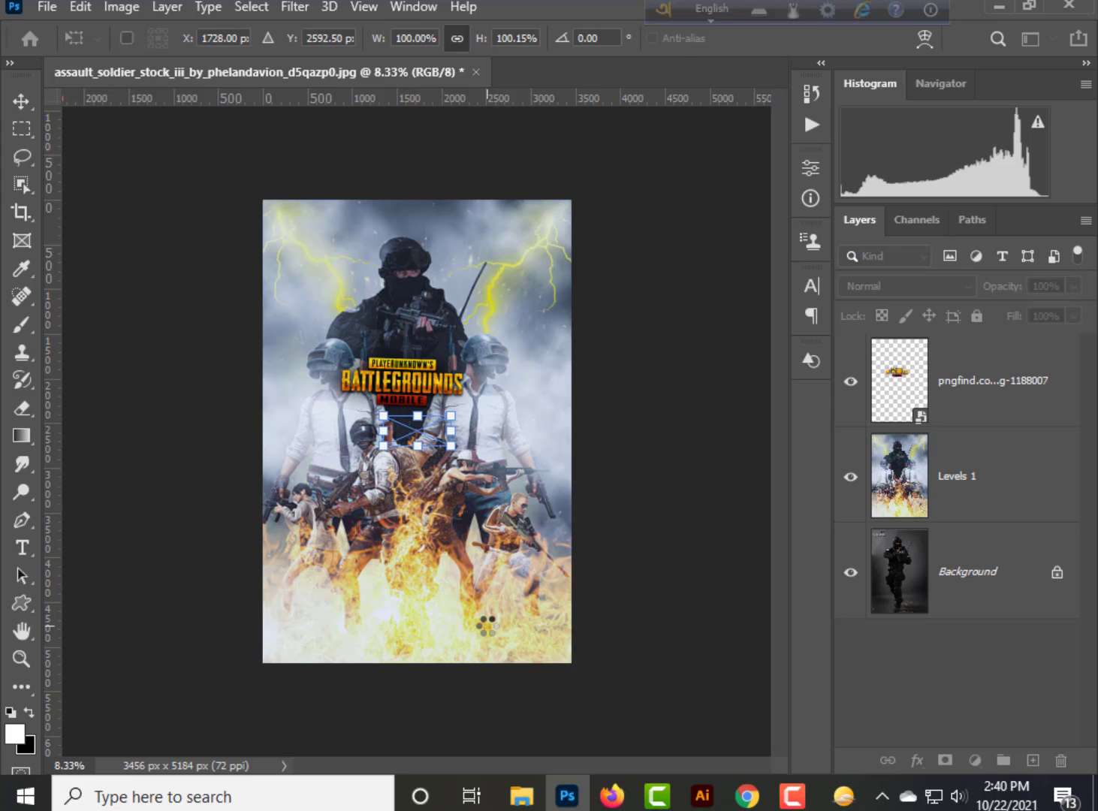
Enlarge the Fireball Run logo to nearly span the poster's width, position it over the flames at the poster's foot, and apply the transformation
{"action": "left_click_drag", "start_coordinate": [483, 486], "coordinate": [661, 538]}
{"action": "left_click_drag", "start_coordinate": [383, 485], "coordinate": [241, 477]}
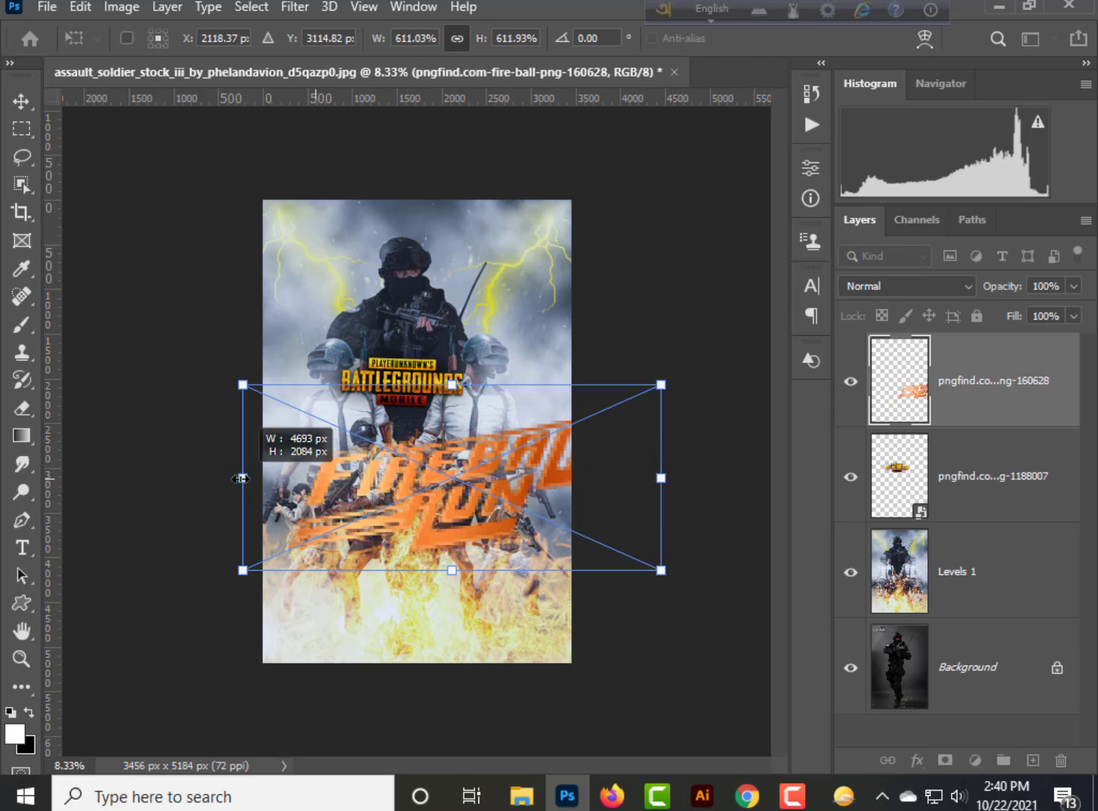
{"action": "left_click_drag", "start_coordinate": [446, 554], "coordinate": [413, 650]}
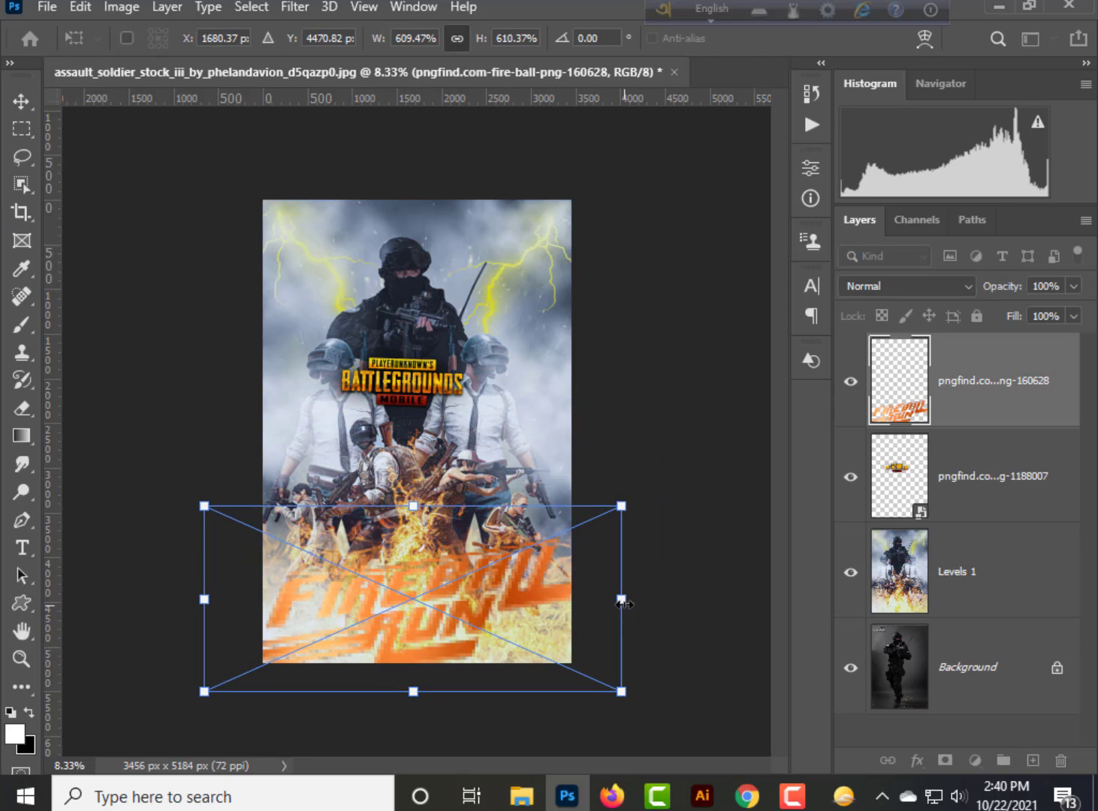
{"action": "left_click_drag", "start_coordinate": [621, 599], "coordinate": [579, 601]}
{"action": "left_click_drag", "start_coordinate": [204, 599], "coordinate": [225, 599]}
{"action": "mouse_move", "coordinate": [425, 624]}
{"action": "left_mouse_down"}
{"action": "mouse_move", "coordinate": [422, 632]}
{"action": "mouse_move", "coordinate": [426, 623]}
{"action": "left_mouse_up"}
{"action": "key", "text": "Return"}
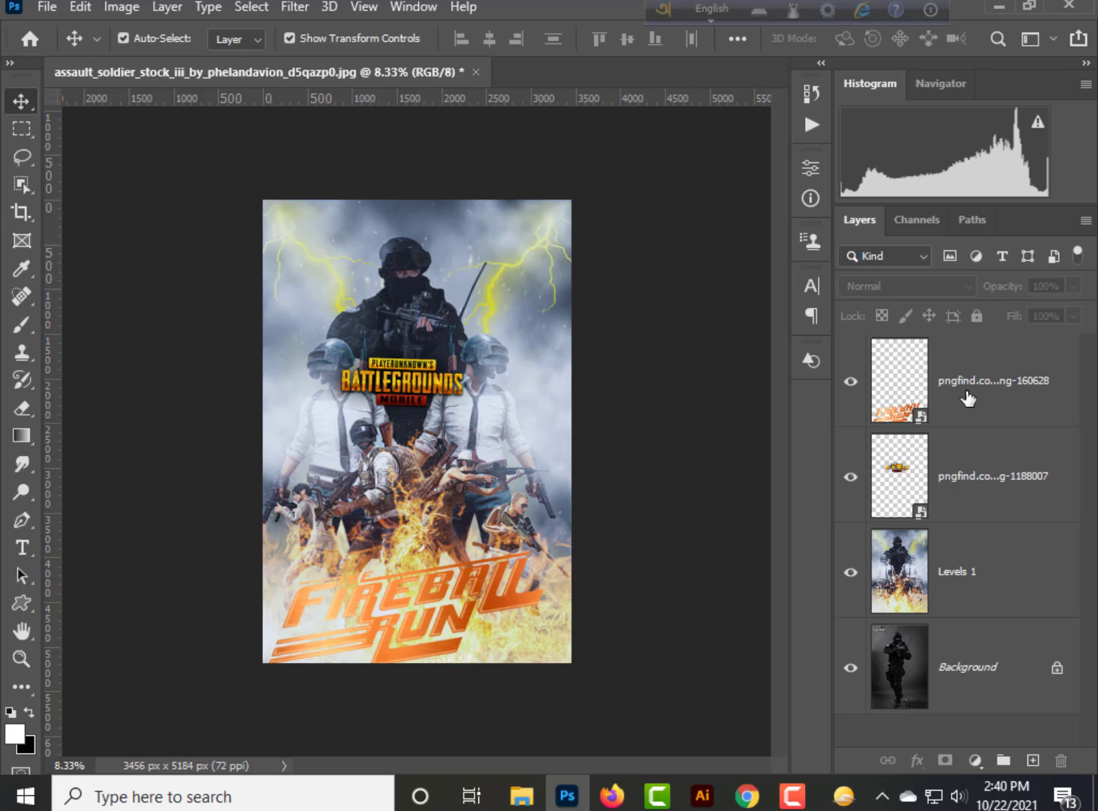
Merge the Fireball Run logo, the PUBG logo and the Levels 1 artwork into one layer above the Background
{"action": "left_click", "coordinate": [1001, 396]}
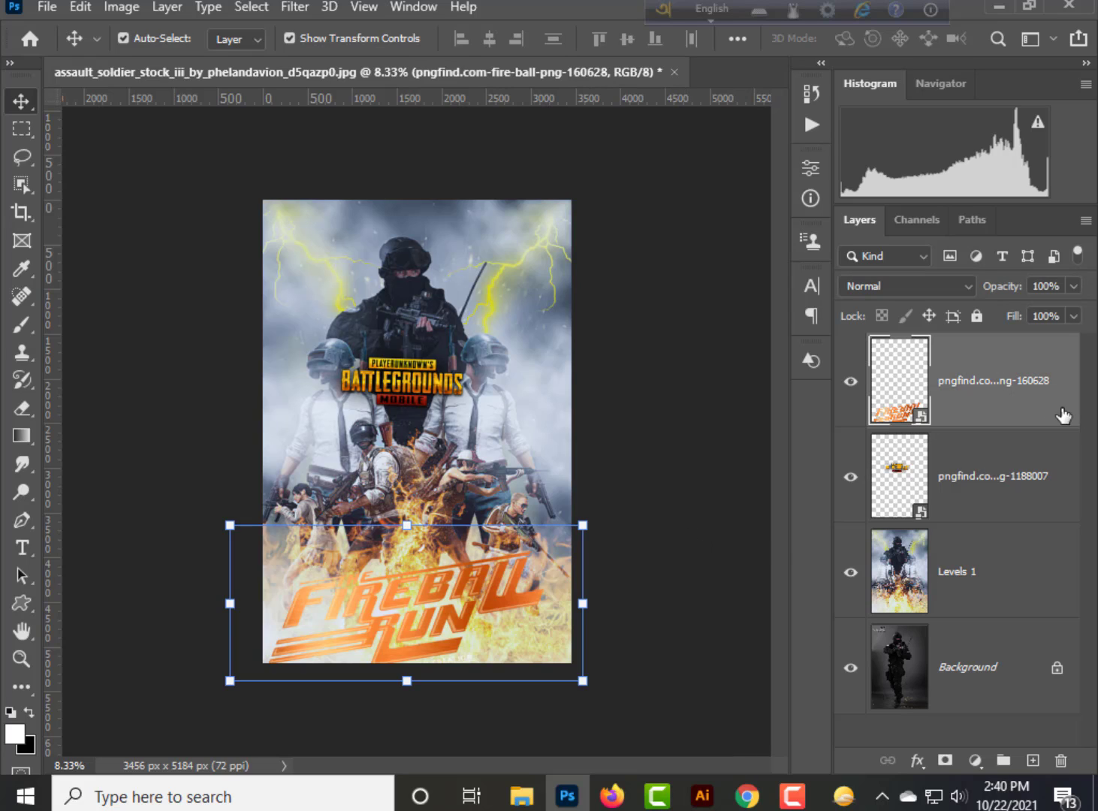
{"action": "left_click", "coordinate": [984, 607], "text": "shift"}
{"action": "key", "text": "ctrl+e"}
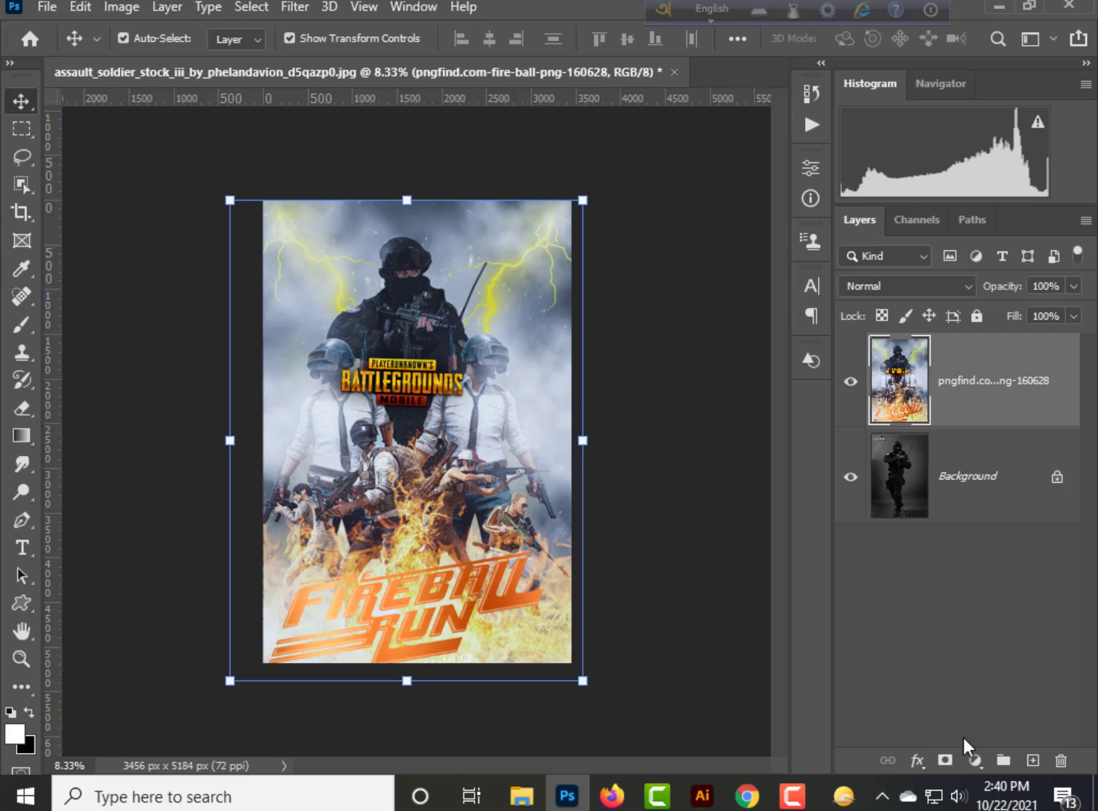
Add a Curves adjustment layer above the merged artwork and pull the RGB curve's midtones down slightly to darken the poster
{"action": "left_click", "coordinate": [975, 760]}
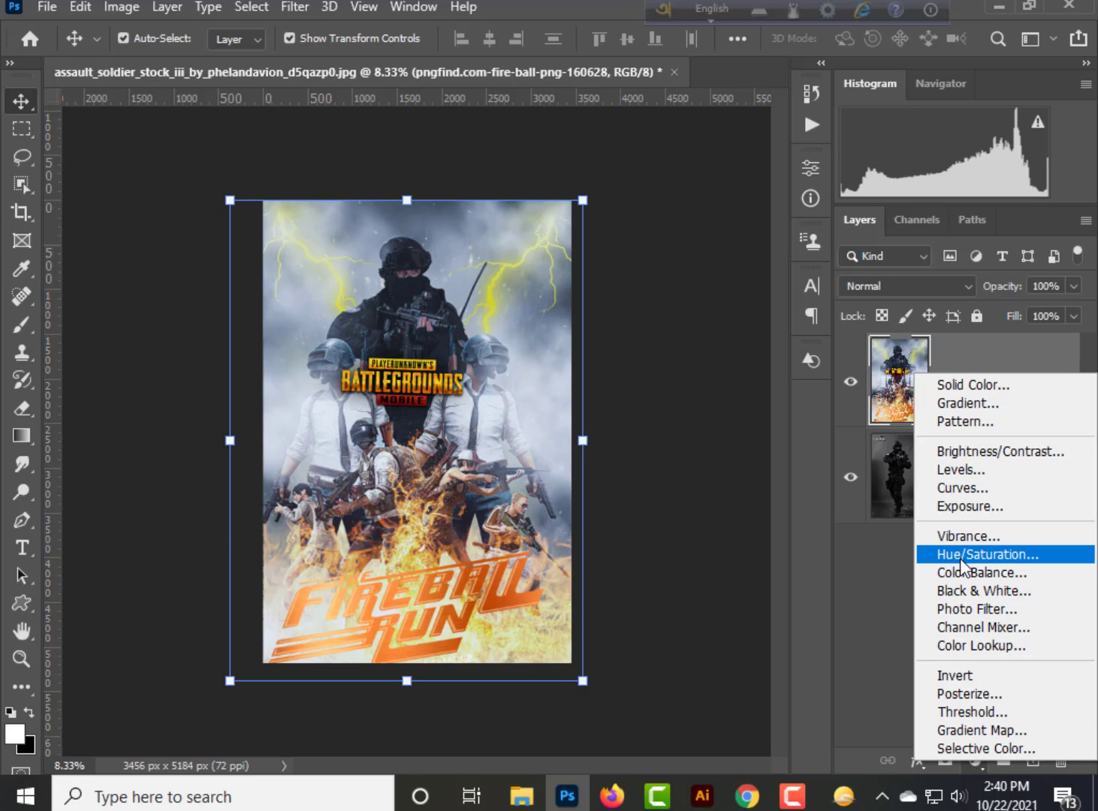
{"action": "left_click", "coordinate": [967, 489]}
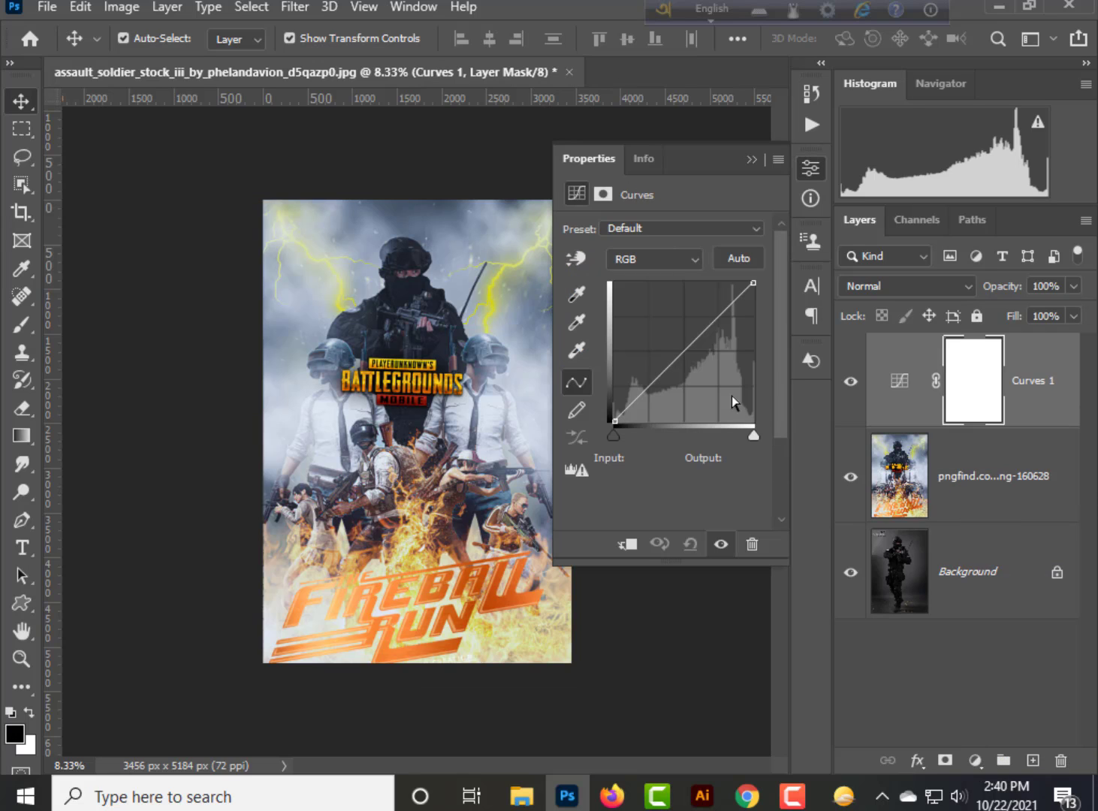
{"action": "left_click_drag", "start_coordinate": [698, 353], "coordinate": [665, 374]}
{"action": "left_click", "coordinate": [810, 167]}
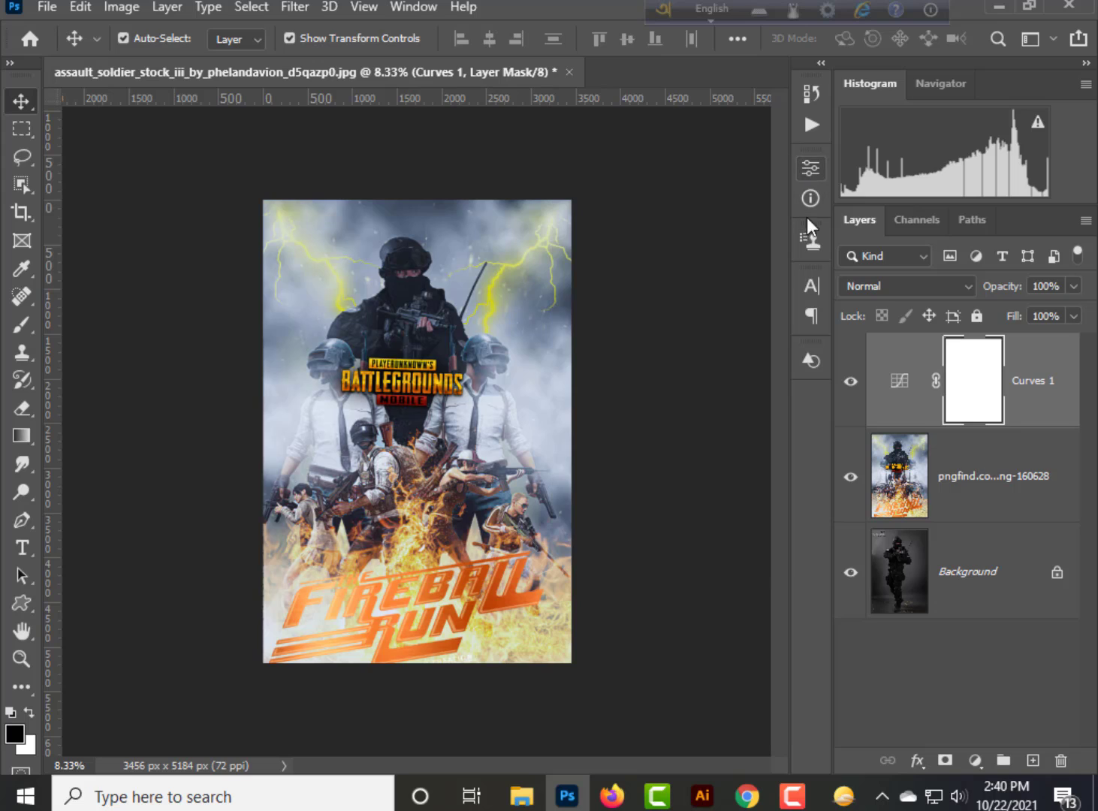
Add a Hue/Saturation adjustment layer with Hue -11 and Saturation +5, and deselect all layers
{"action": "left_click", "coordinate": [975, 761]}
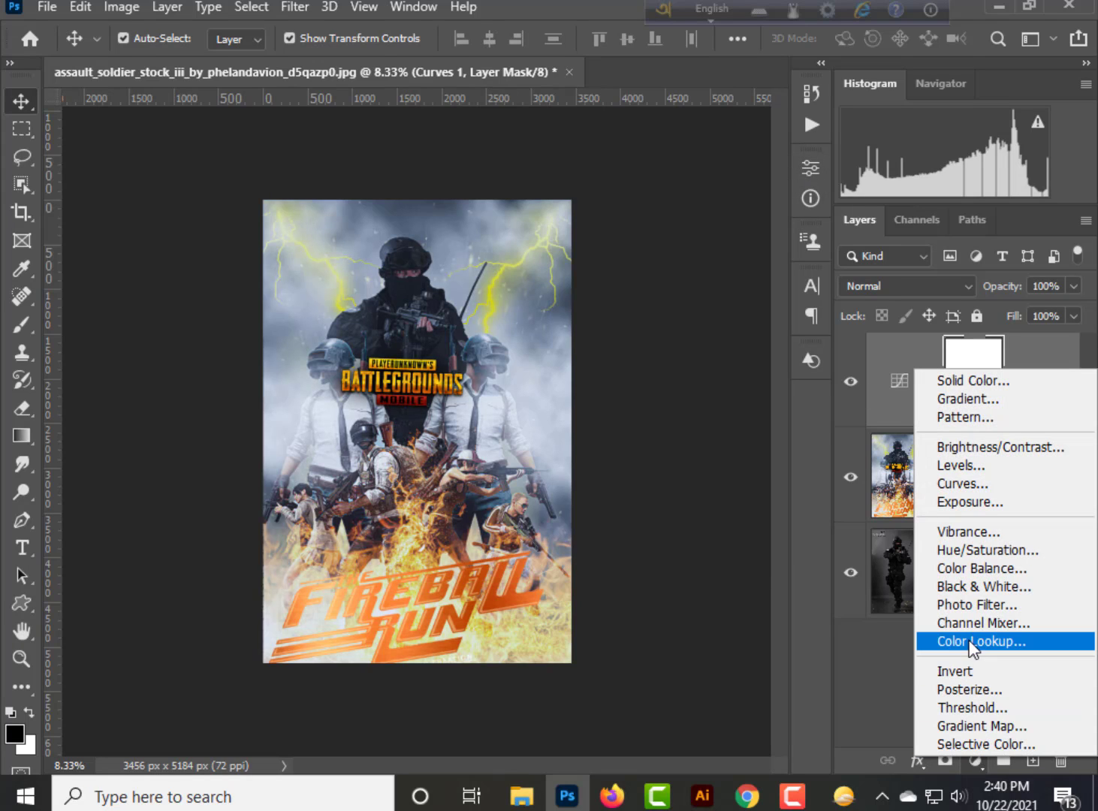
{"action": "left_click", "coordinate": [976, 550]}
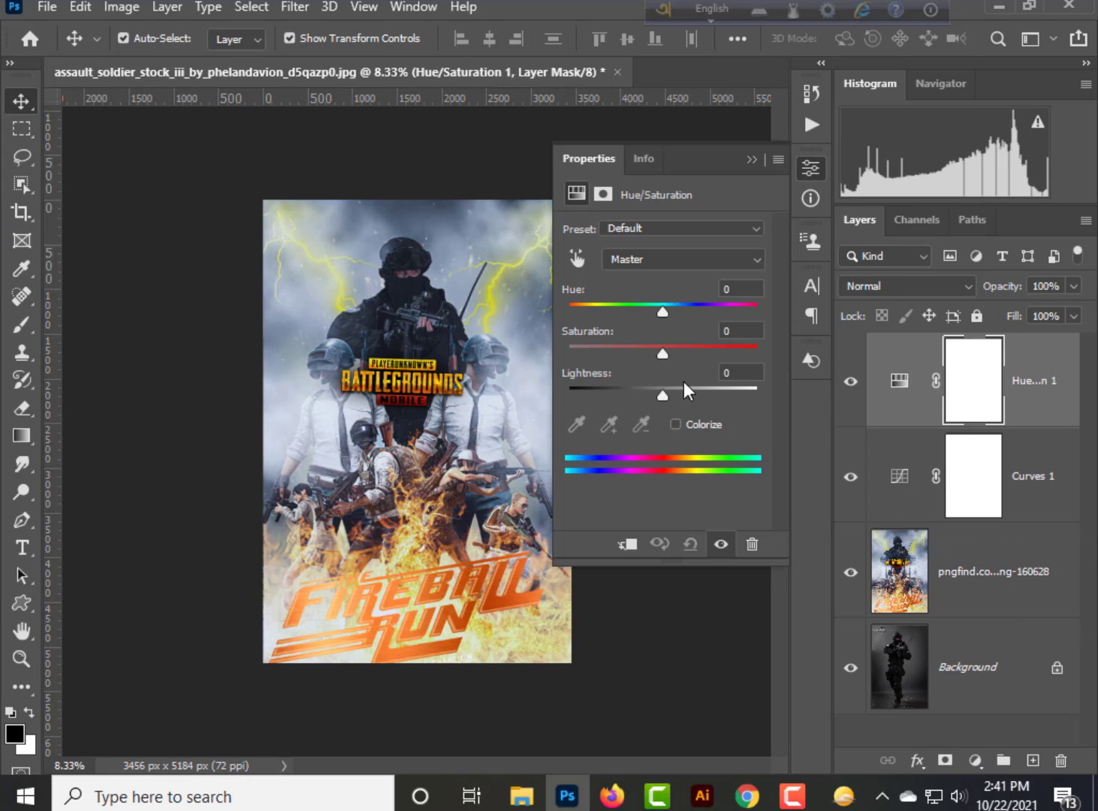
{"action": "left_click_drag", "start_coordinate": [654, 348], "coordinate": [653, 302]}
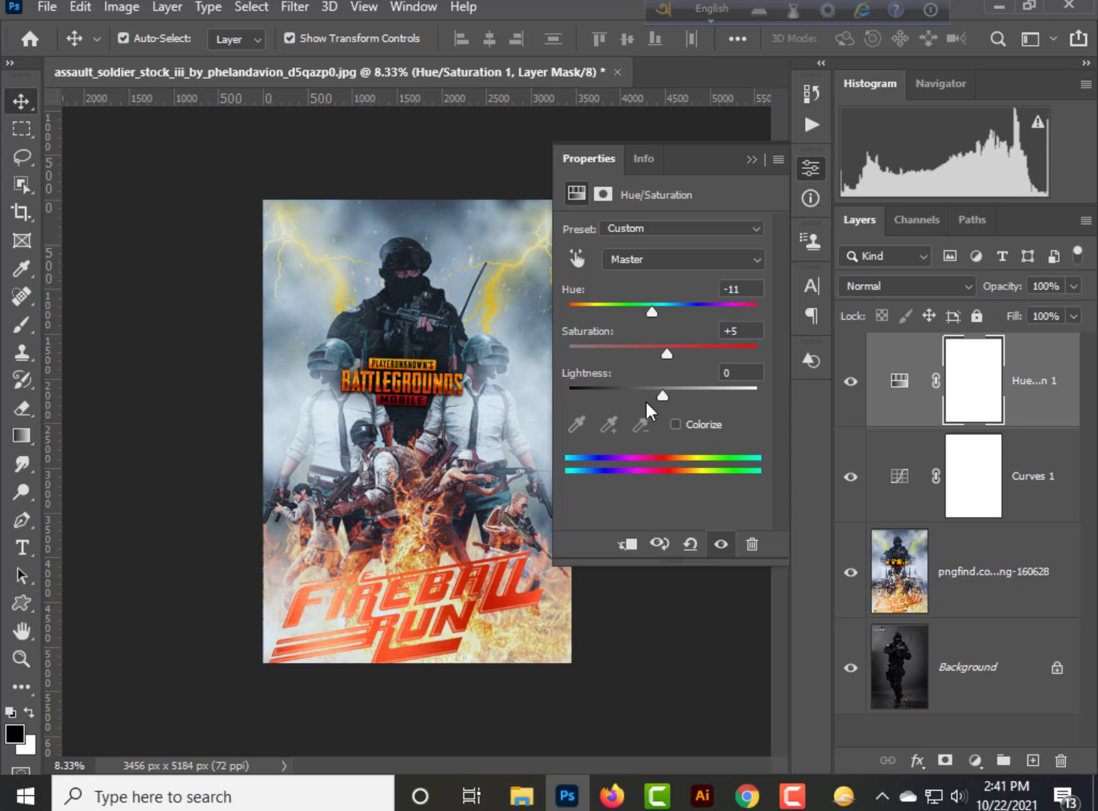
{"action": "mouse_move", "coordinate": [664, 349]}
{"action": "left_mouse_down"}
{"action": "mouse_move", "coordinate": [645, 352]}
{"action": "mouse_move", "coordinate": [683, 350]}
{"action": "mouse_move", "coordinate": [668, 348]}
{"action": "left_mouse_up"}
{"action": "left_click", "coordinate": [812, 172]}
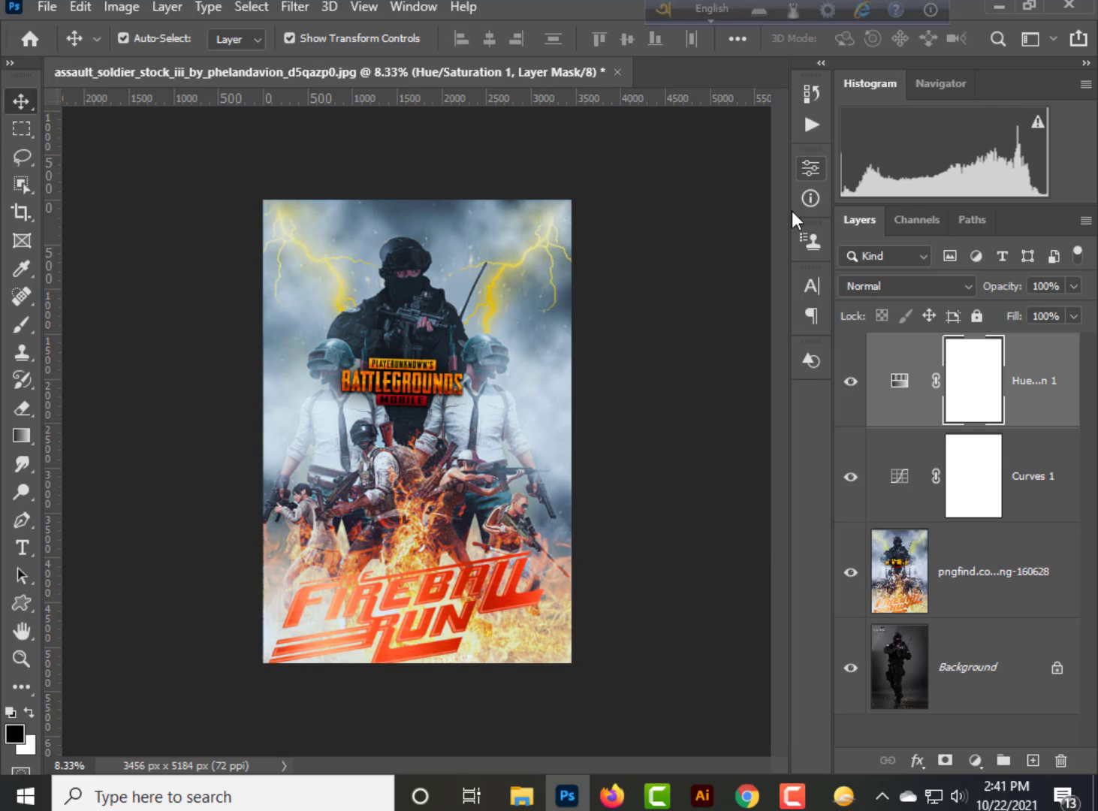
{"action": "left_click", "coordinate": [666, 425]}
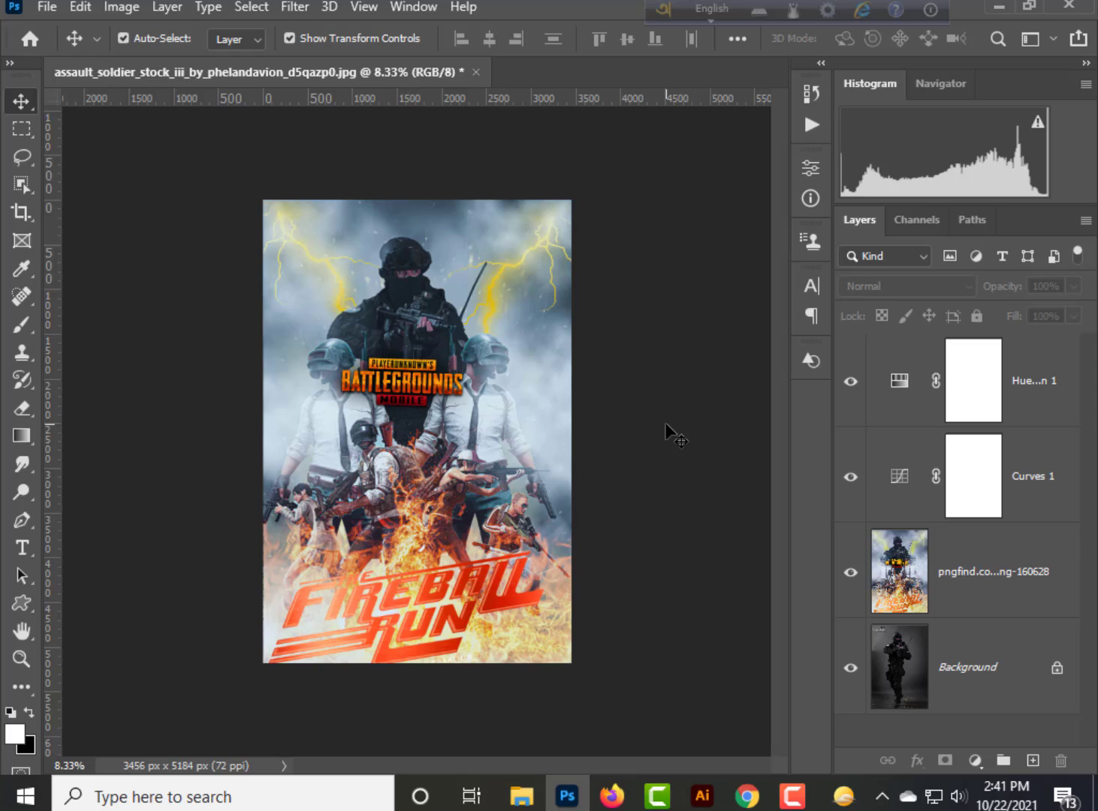
Merge the Hue/Saturation and Curves adjustments with the poster artwork into a single layer
{"action": "left_click", "coordinate": [1006, 418]}
{"action": "left_click", "coordinate": [1028, 601], "text": "shift"}
{"action": "key", "text": "ctrl+e"}
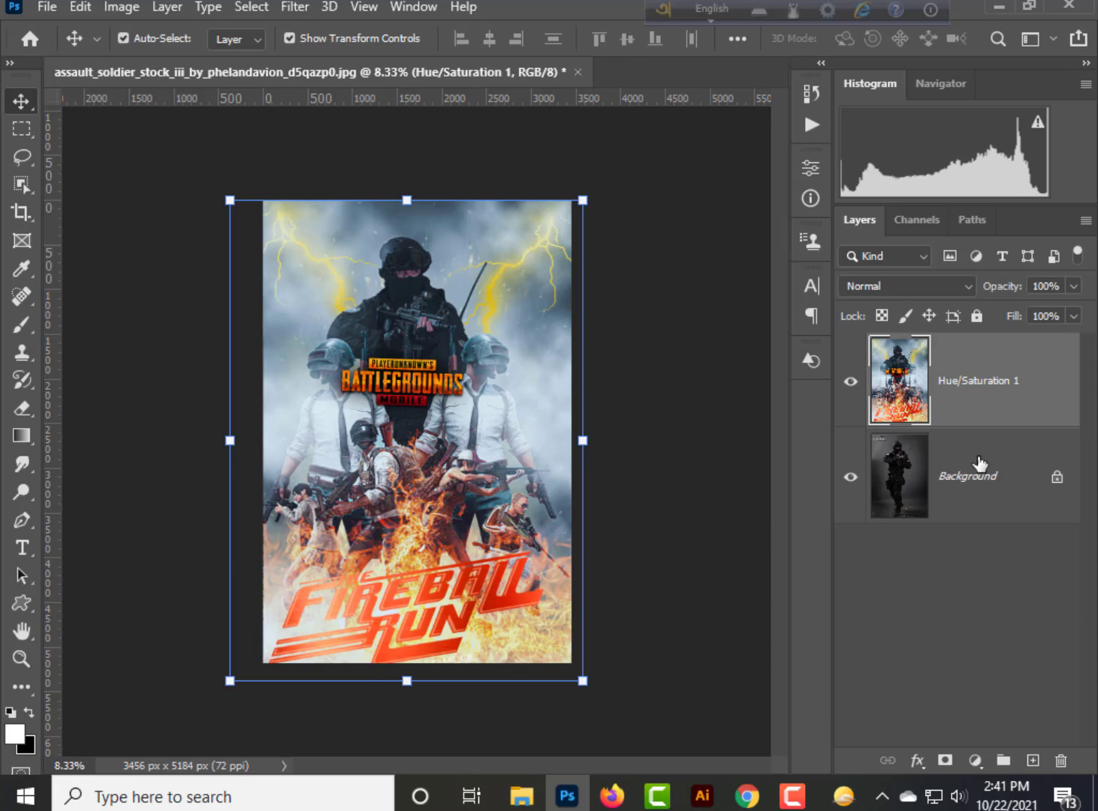
Crop the merged poster to its canvas bounds to remove the logo layer's overflow, and return to the Move tool
{"action": "left_click", "coordinate": [22, 212]}
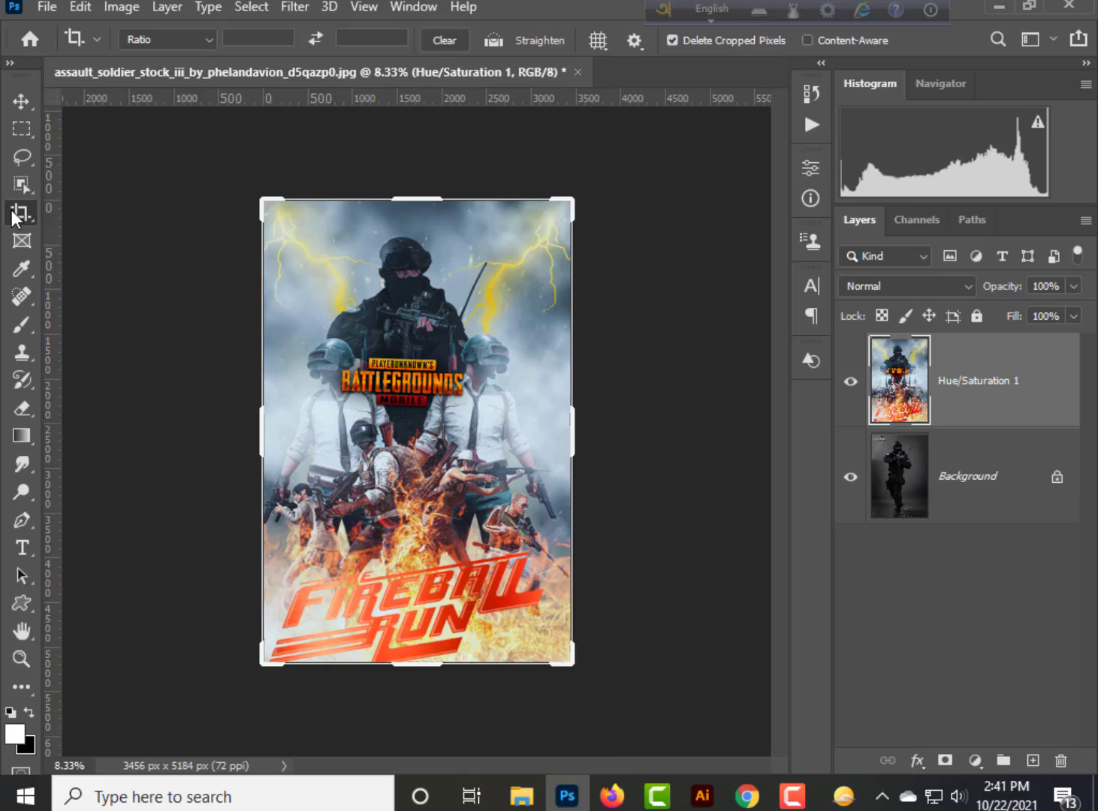
{"action": "right_click", "coordinate": [349, 404]}
{"action": "left_click", "coordinate": [402, 735]}
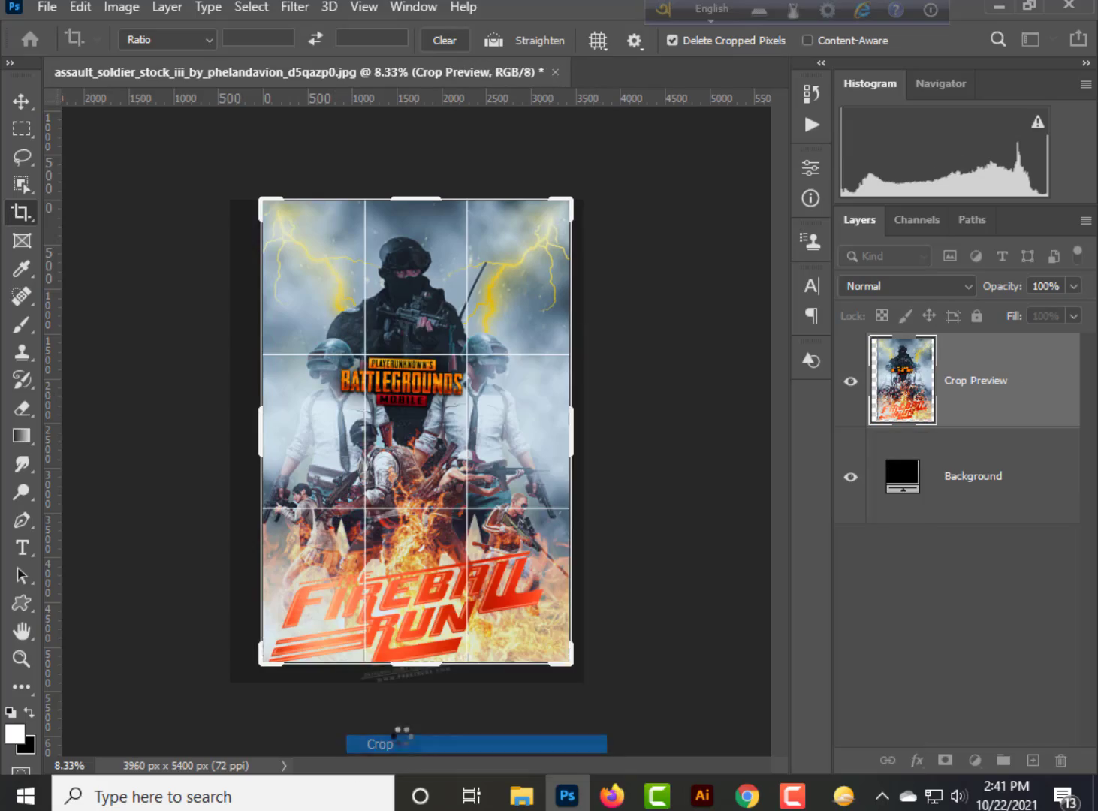
{"action": "left_click", "coordinate": [22, 101]}
{"action": "left_click", "coordinate": [793, 795]}
{"action": "left_click", "coordinate": [505, 726]}
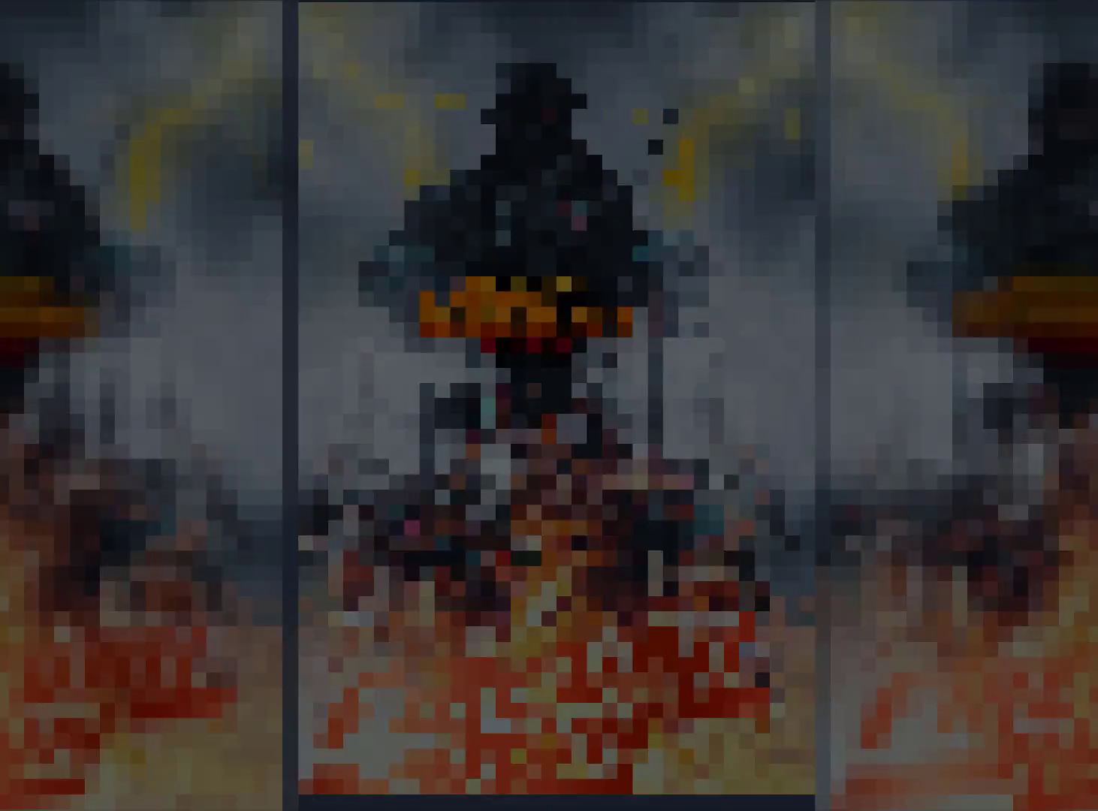